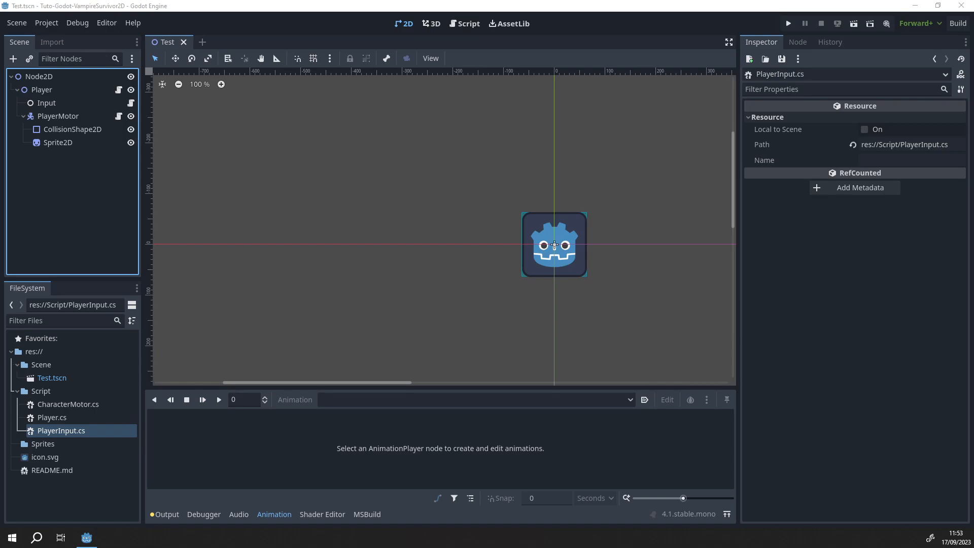
left_click(445, 181)
middle_click_drag(455, 183, 309, 174)
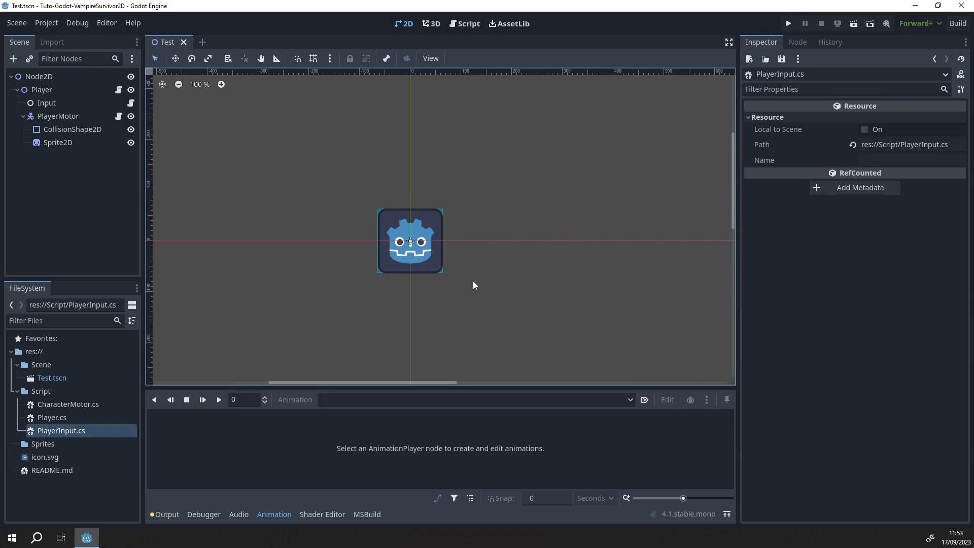
middle_click_drag(473, 279, 450, 264)
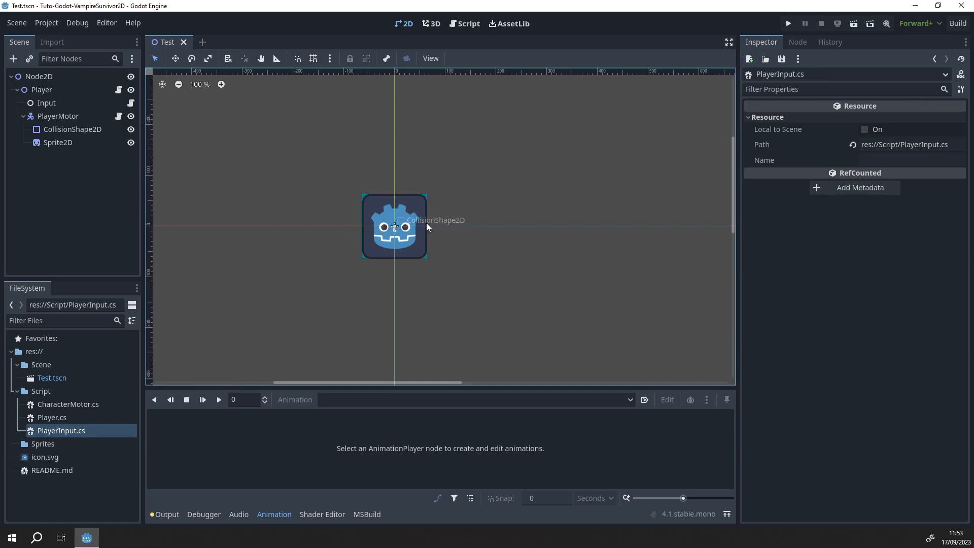
scroll(296, 183, "down", 2)
scroll(297, 185, "up", 3)
scroll(376, 224, "up", 5)
scroll(349, 239, "down", 7)
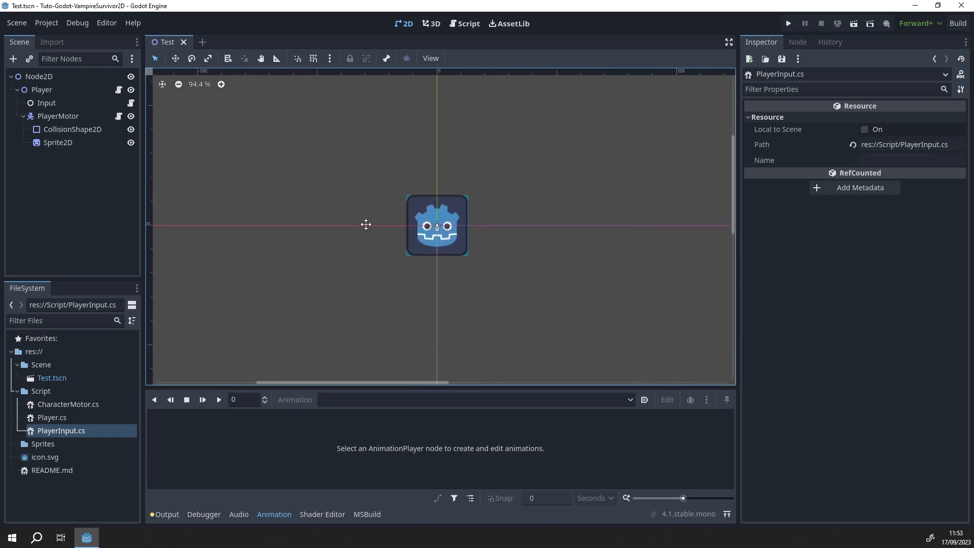
scroll(315, 215, "down", 1)
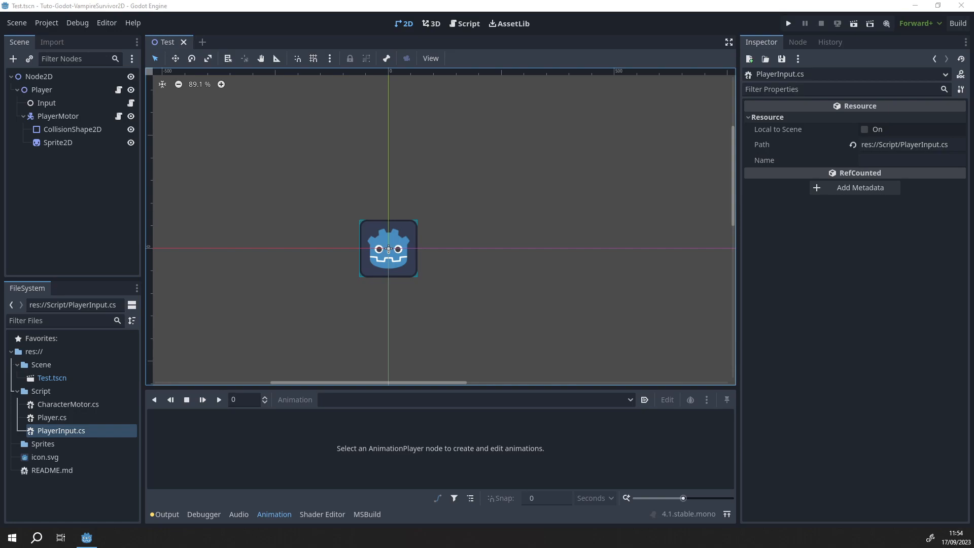
Open the project folder in the file manager and preview frame-1.png from the Enemy 2 sprite folder.
right_click(85, 485)
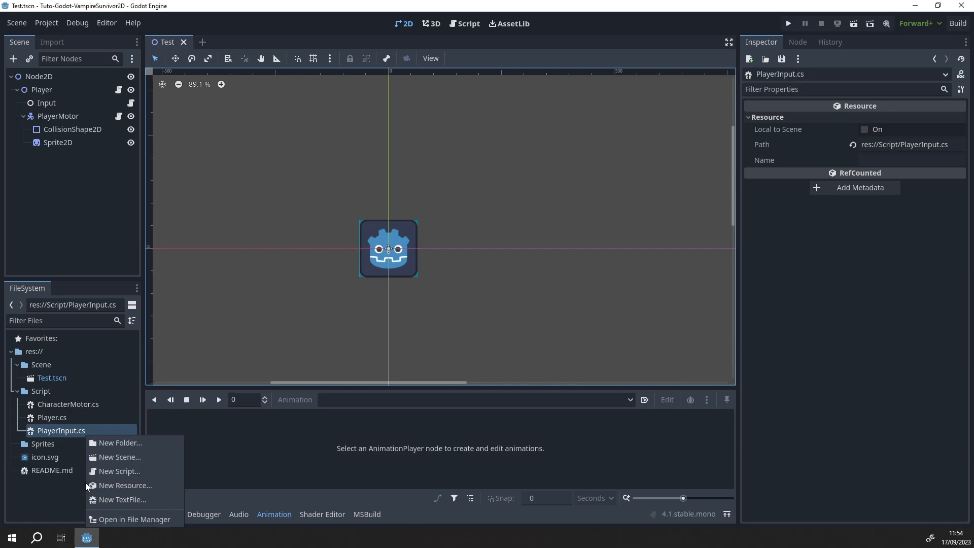
left_click(116, 518)
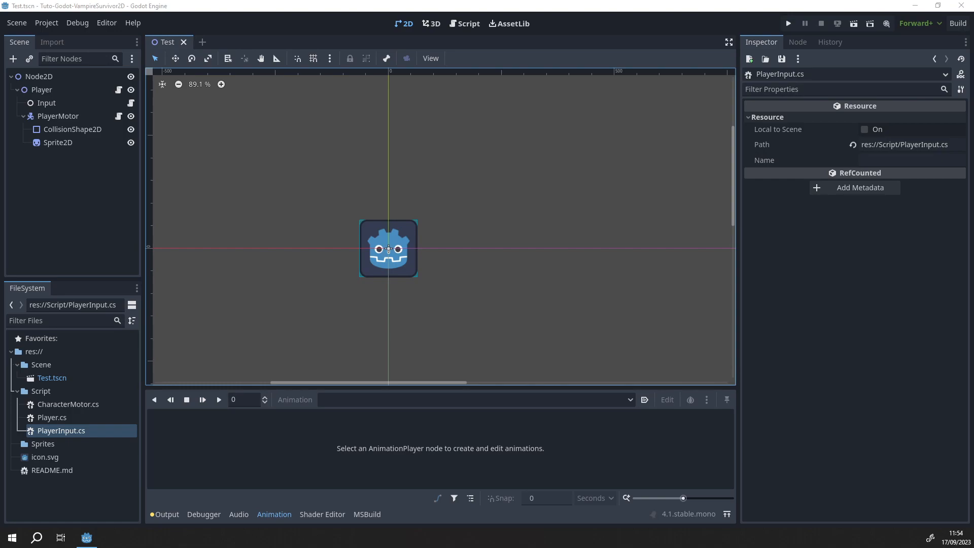
left_click_drag(0, 43, 424, 44)
left_click(275, 165)
double_click(275, 164)
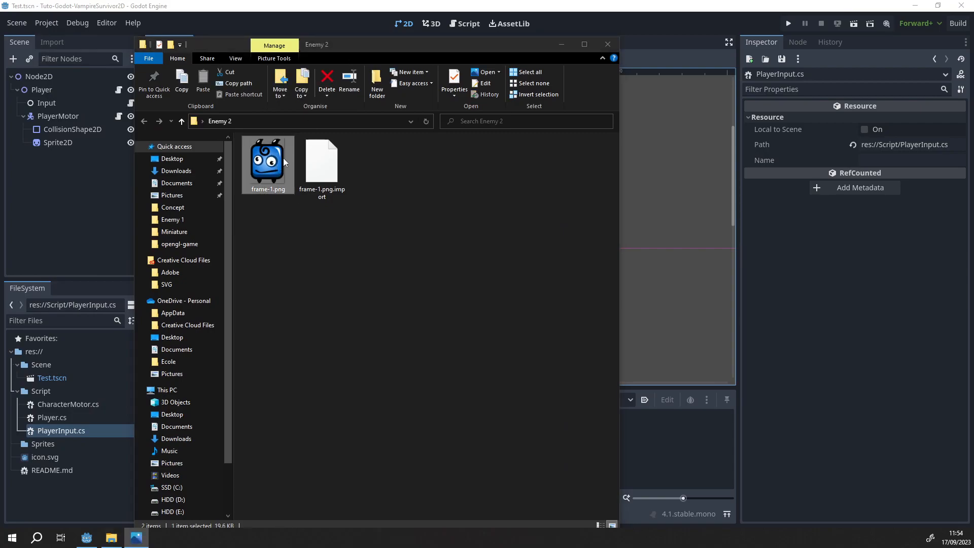
left_click(962, 8)
Preview frame-1.png from the Player sprite folder, then put that folder's window away.
left_click(238, 190)
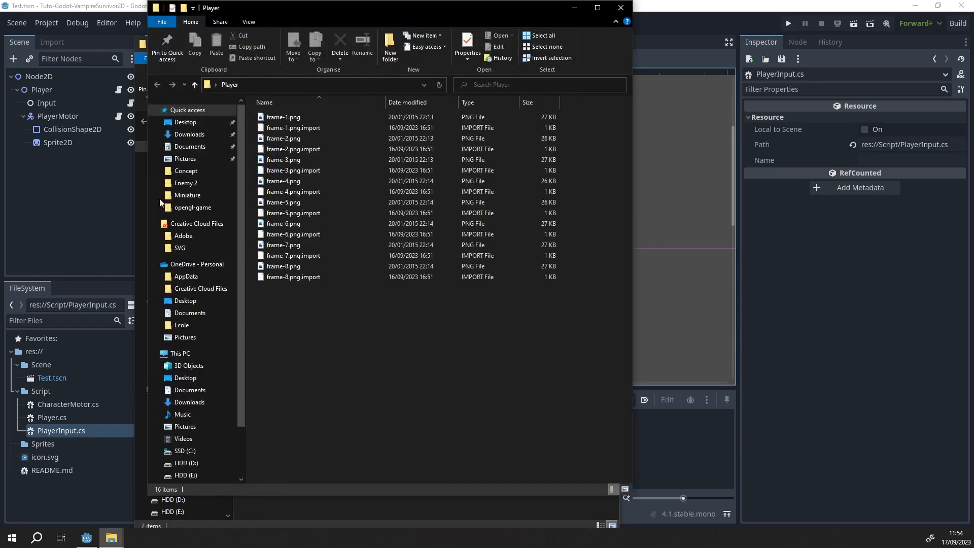
left_click(298, 117)
double_click(298, 117)
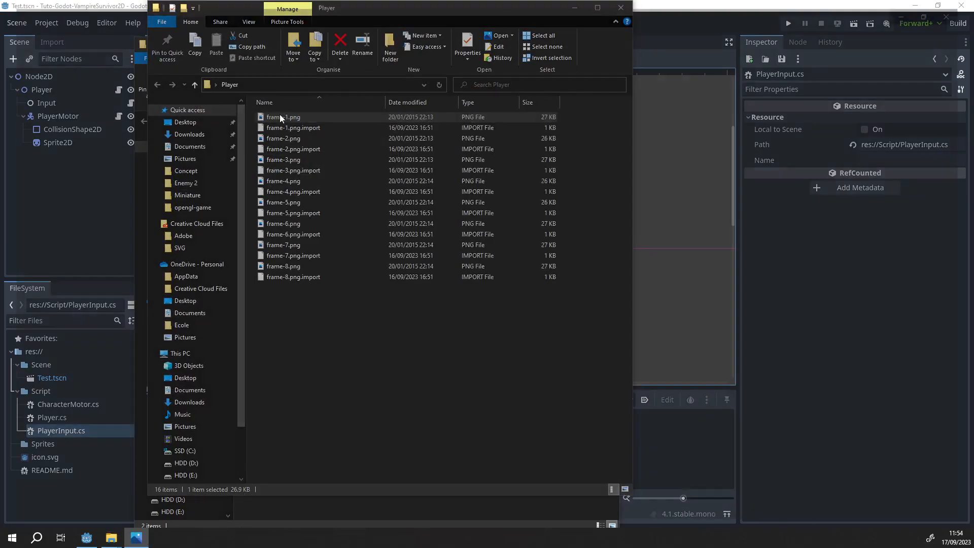
left_click(962, 7)
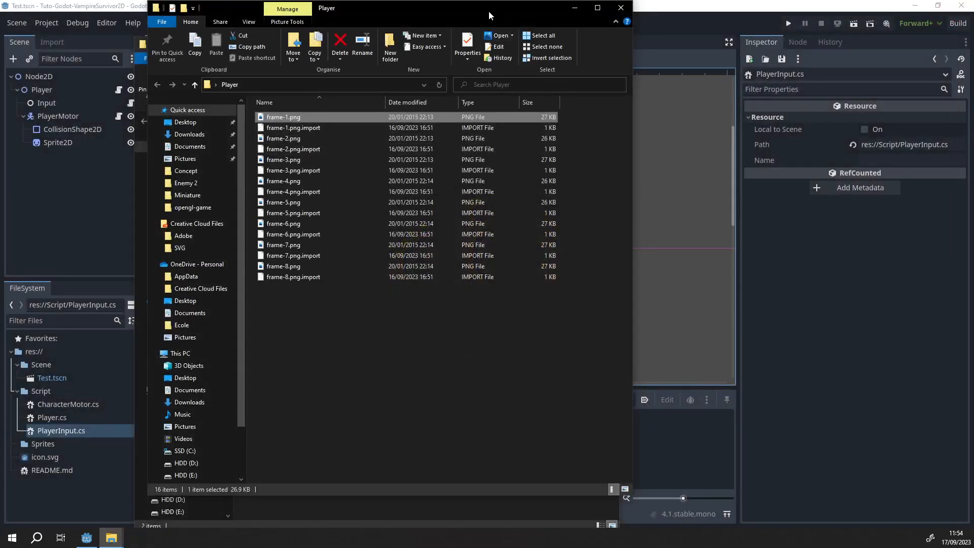
left_click_drag(489, 11, 489, 75)
left_click(555, 77)
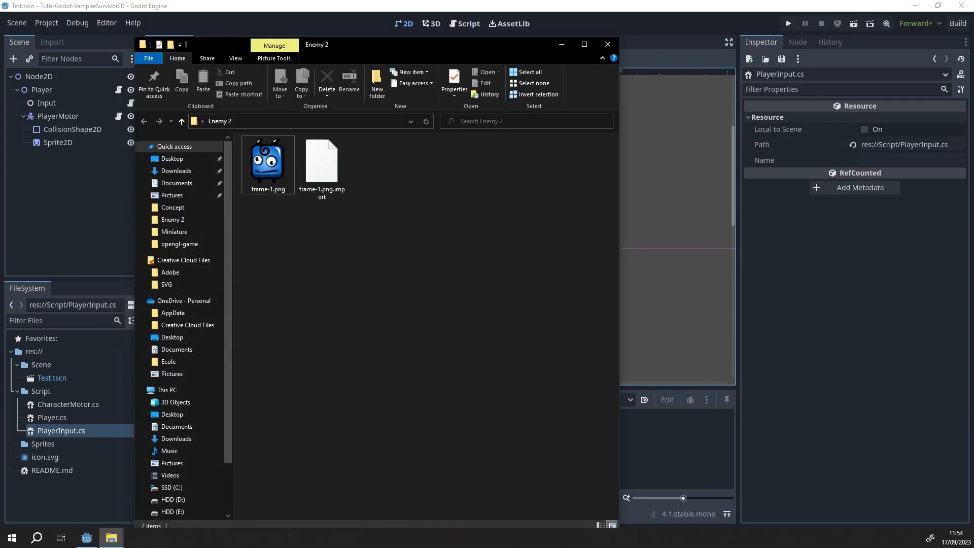
View the sprite in the Enemy 1 folder and return to the Godot editor.
key("alt+Tab")
left_click_drag(355, 5, 552, 45)
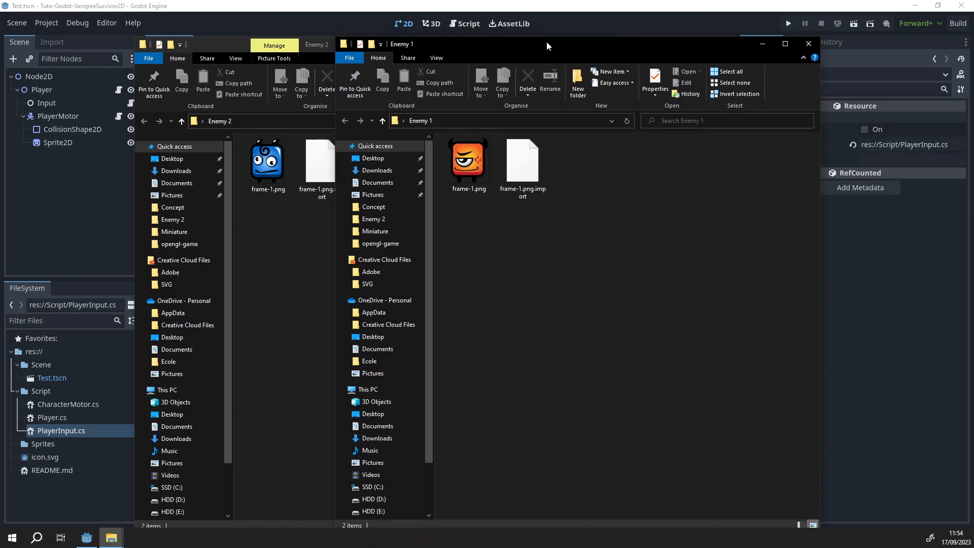
left_click_drag(653, 221, 451, 133)
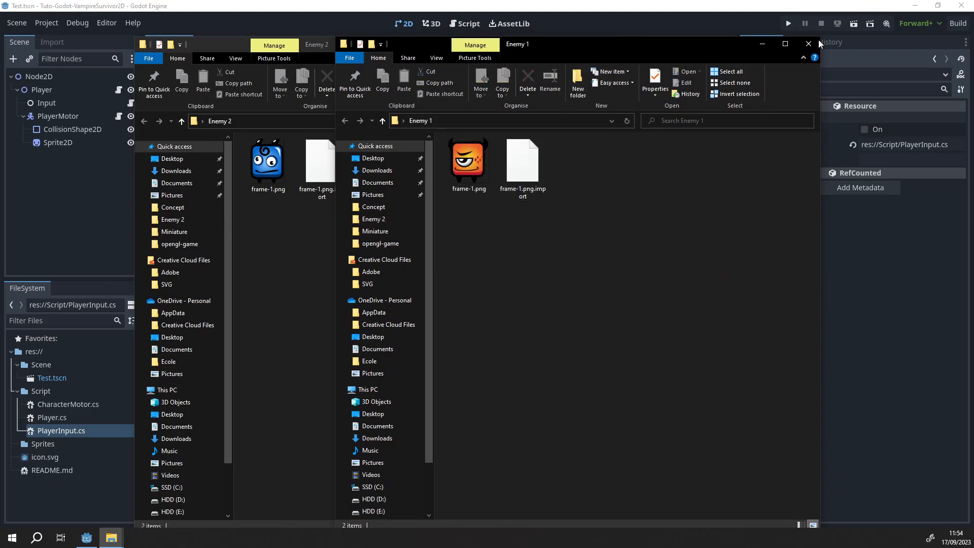
left_click(817, 42)
left_click(599, 44)
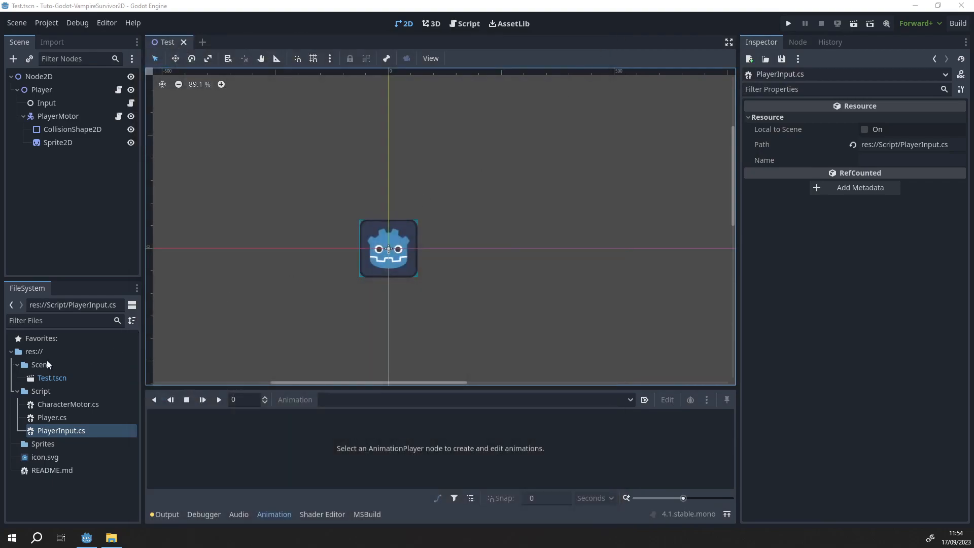
right_click(43, 350)
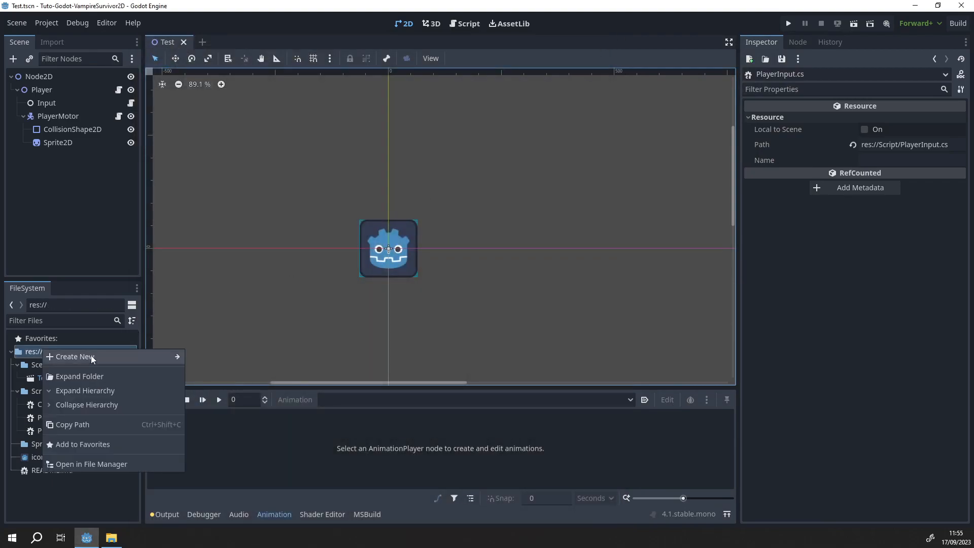
mouse_move(95, 358)
left_click(220, 357)
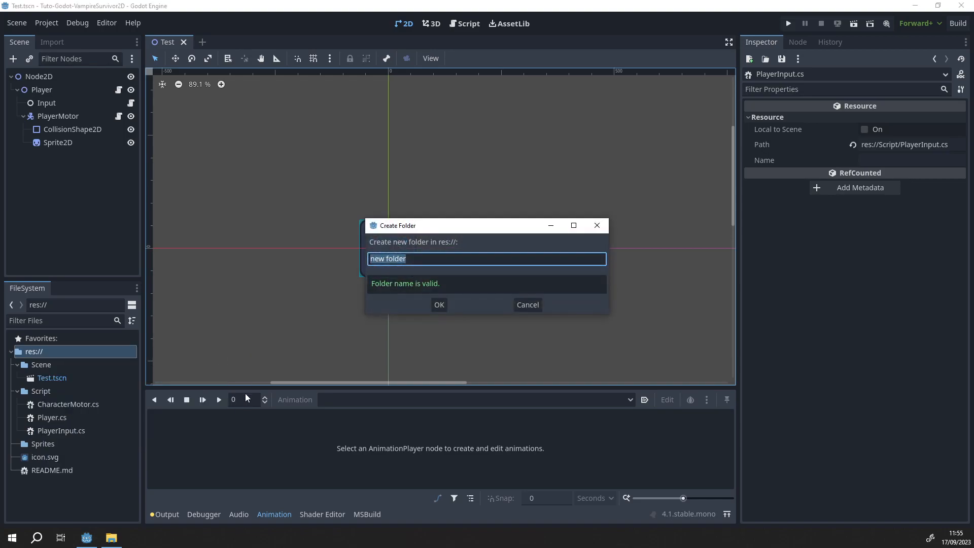
type("Sprites")
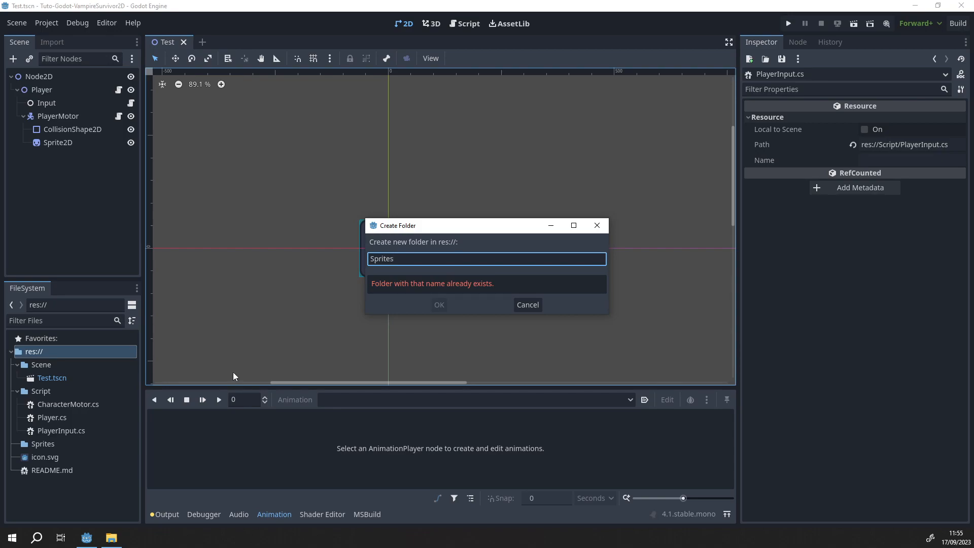
key("Escape")
Open the project's Sprites folder in the file manager and add the Enemy 1, Enemy 2 and Player folders to it.
left_click(40, 441)
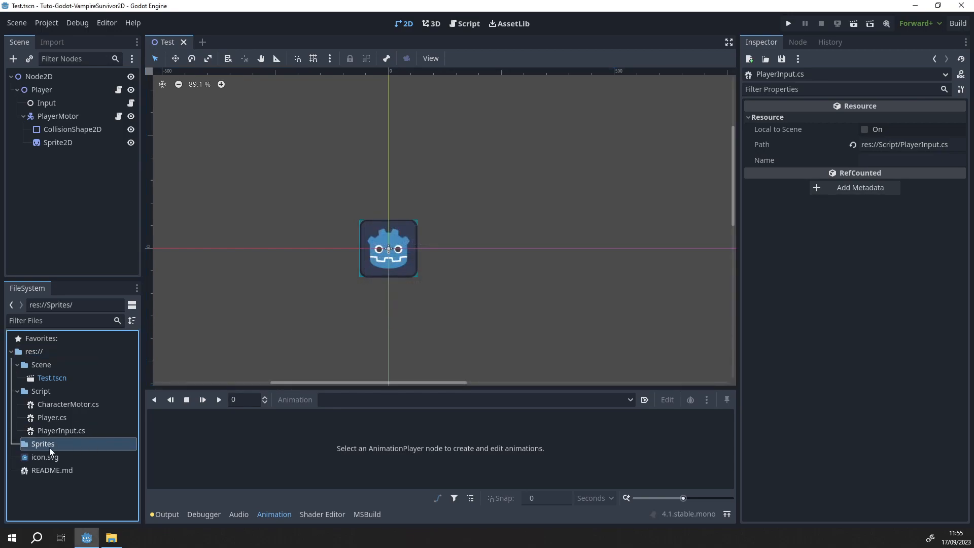
right_click(53, 443)
left_click(113, 520)
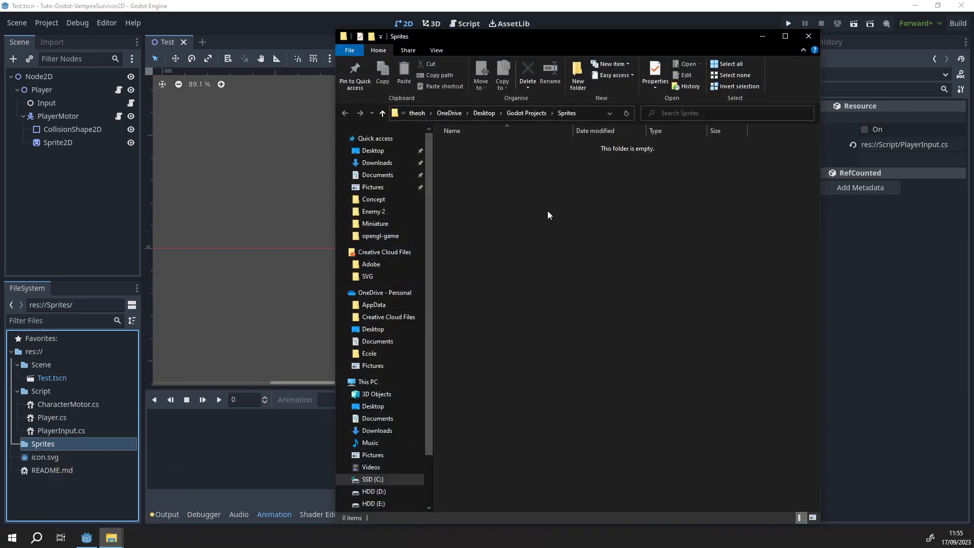
left_click_drag(0, 305, 609, 213)
left_click(534, 321)
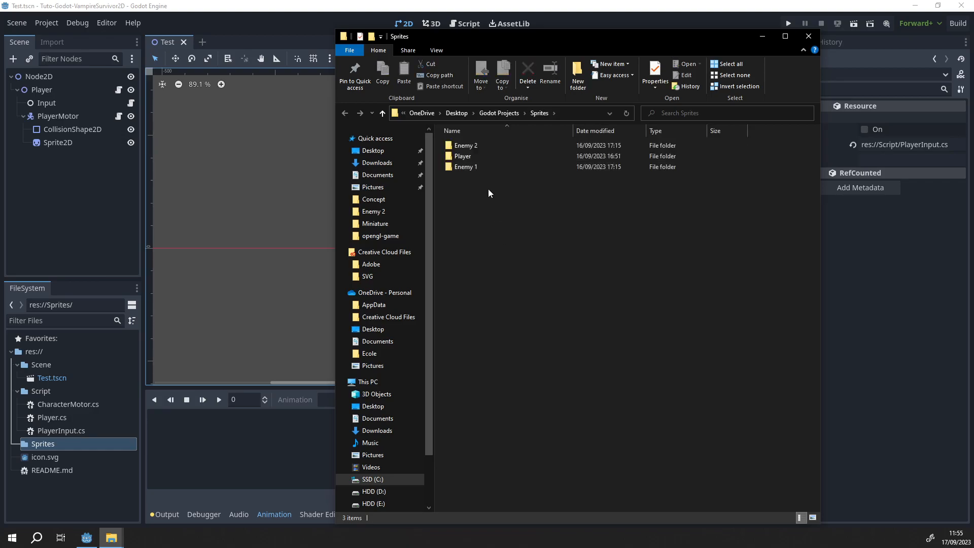
Delete the frame-1.png.import file from both the Enemy 1 and Enemy 2 folders inside Sprites.
left_click(468, 158)
double_click(470, 166)
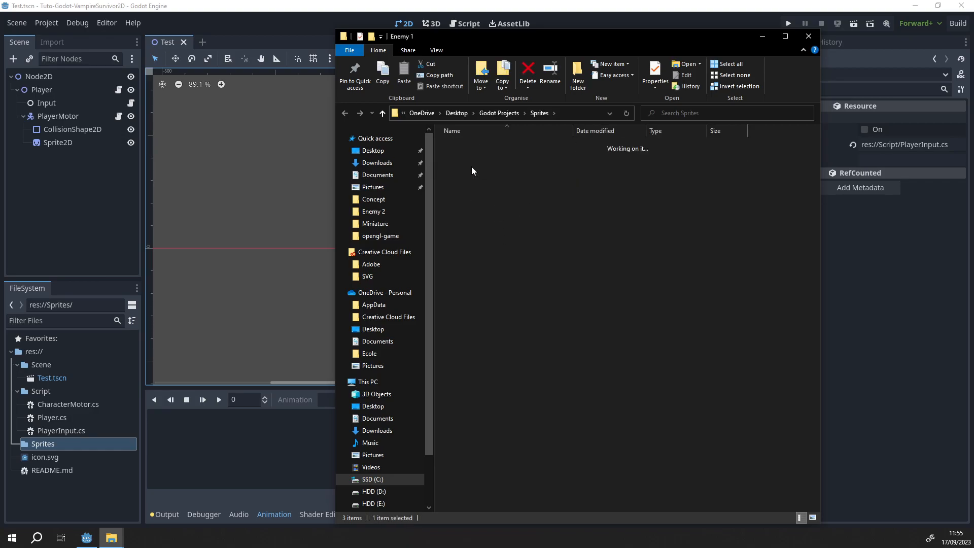
left_click_drag(483, 214, 536, 160)
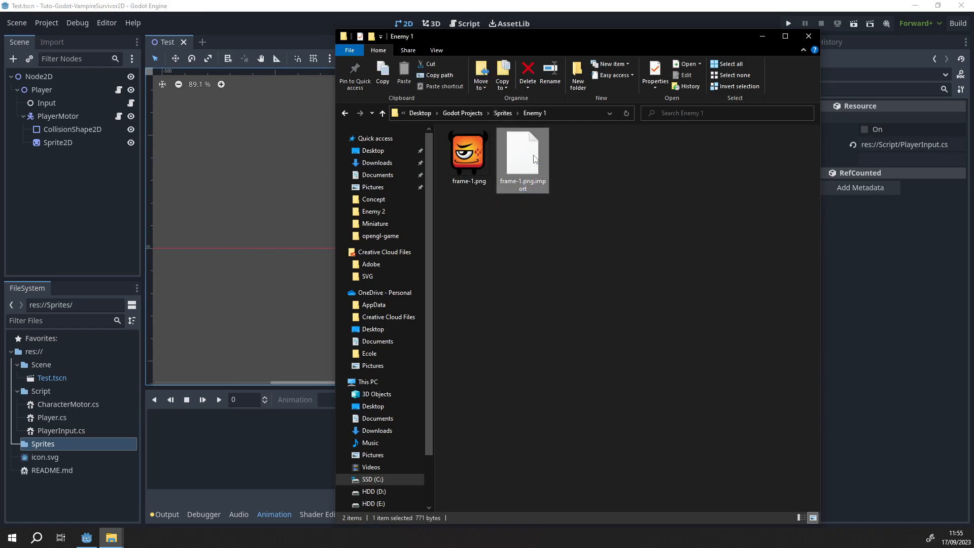
key("Delete")
left_click(503, 112)
double_click(477, 155)
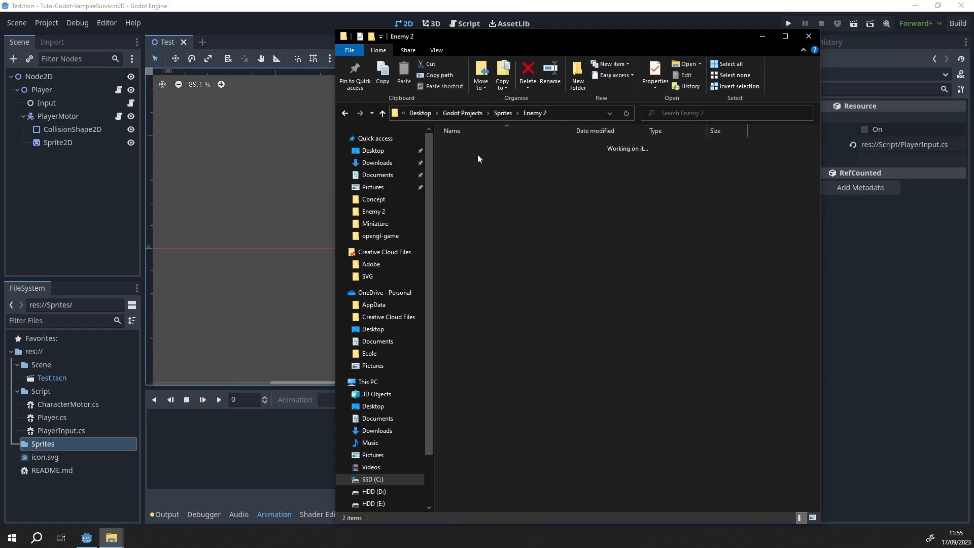
left_click(523, 164)
key("Delete")
Delete all .png.import files, frame-1 to frame-8, from the Player folder and close the file manager windows.
left_click(504, 114)
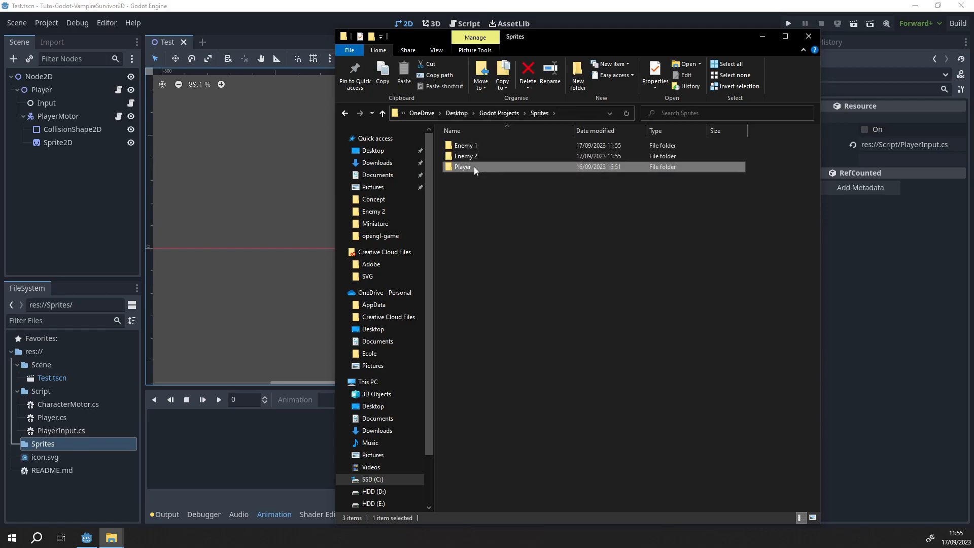
double_click(472, 167)
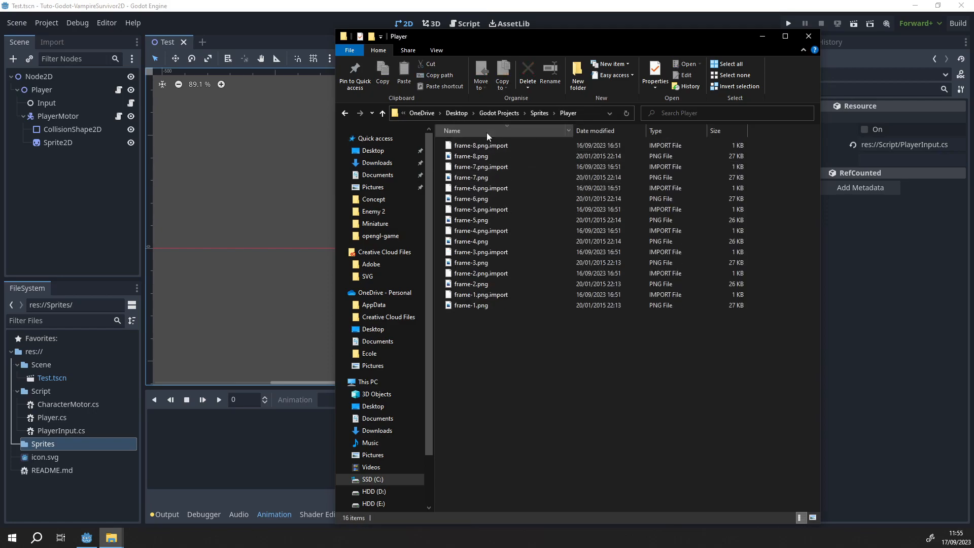
left_click(661, 130)
left_click(485, 149)
left_click(497, 220, "shift")
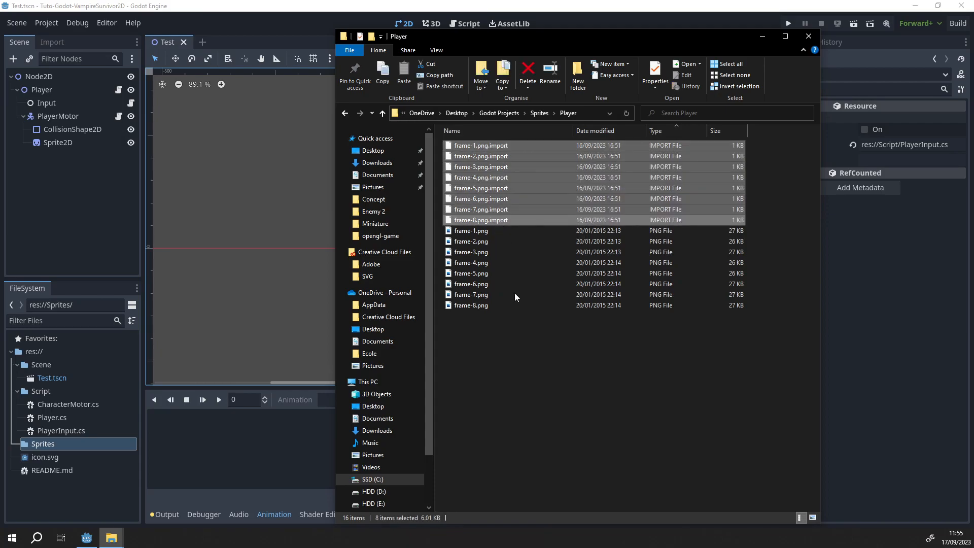
key("Delete")
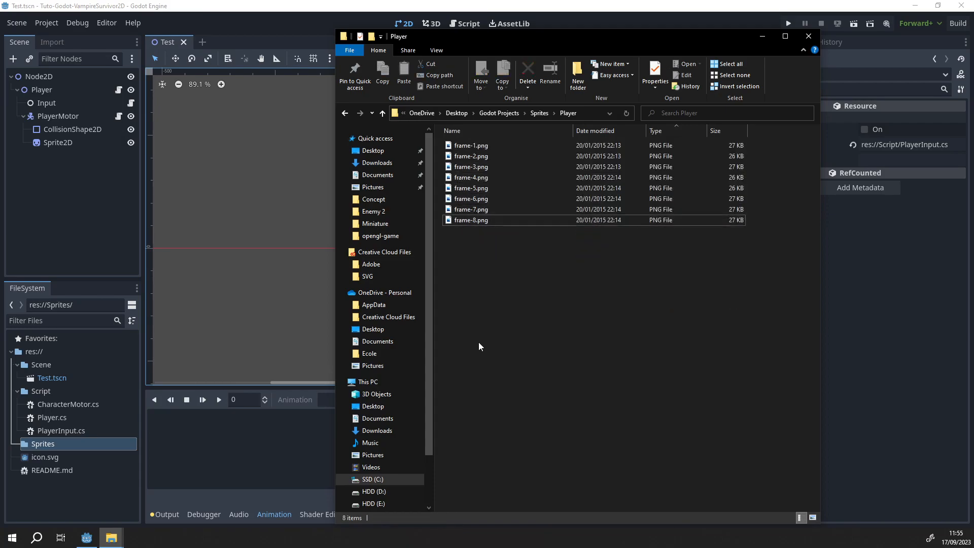
key("ctrl+a")
left_click(730, 87)
left_click(808, 37)
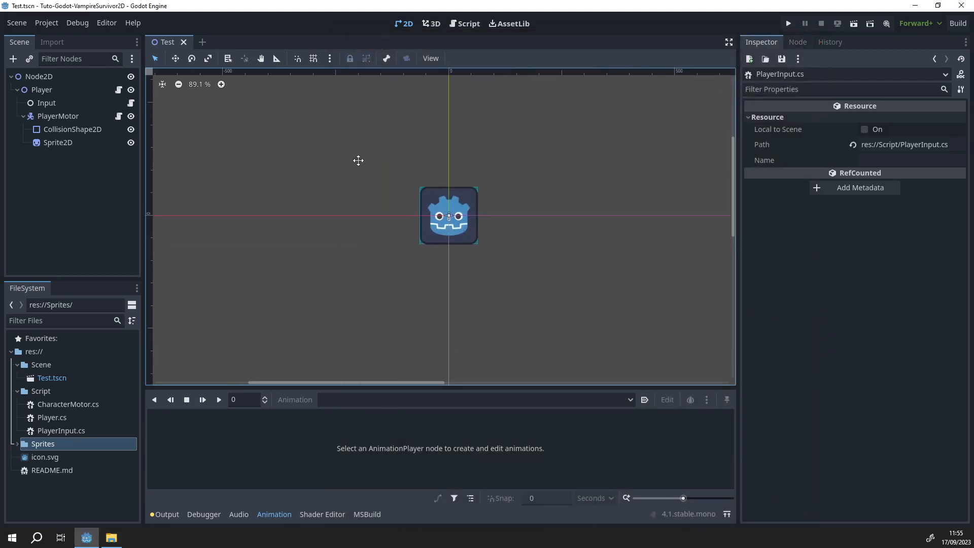
left_click(111, 538)
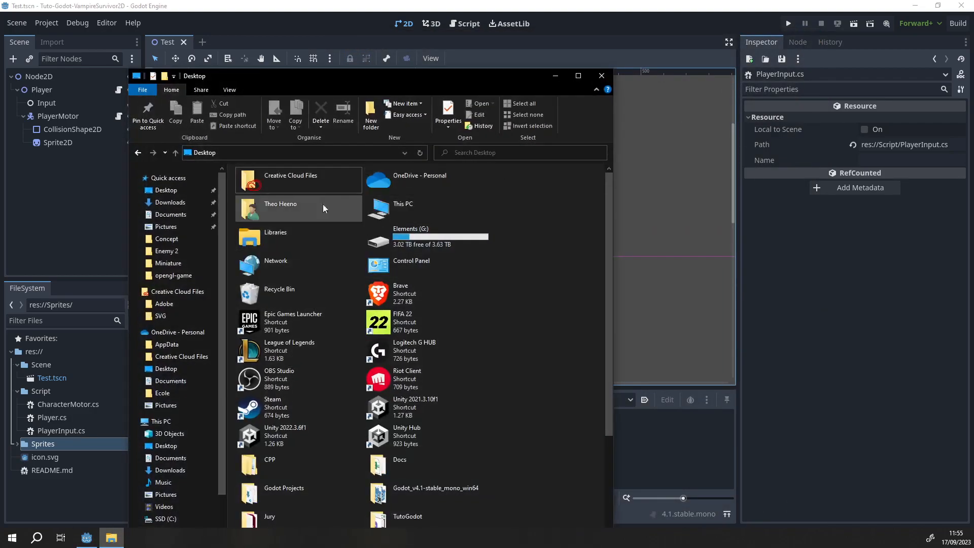
left_click(606, 76)
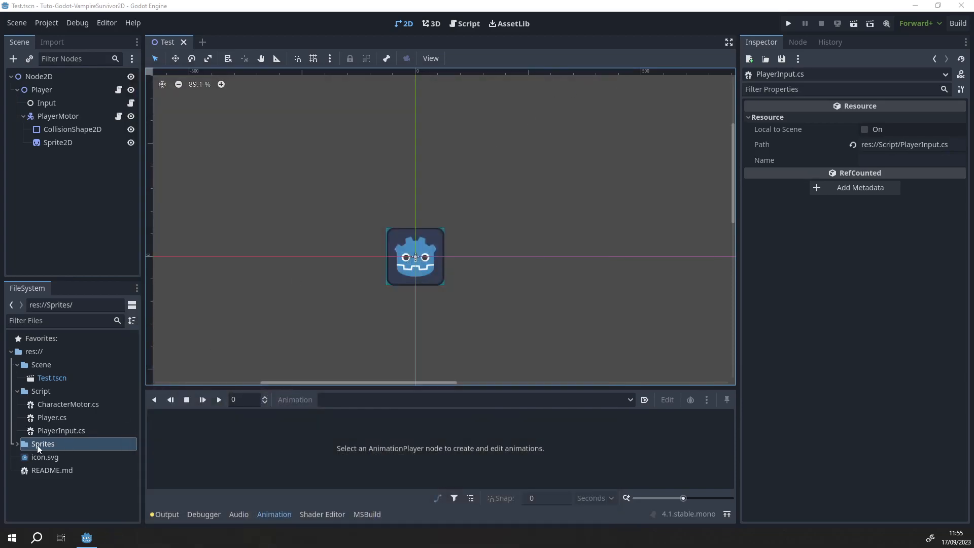
Expand the project's Sprites folder and inspect the Player folder in the file manager for regenerated import files.
double_click(25, 446)
right_click(29, 445)
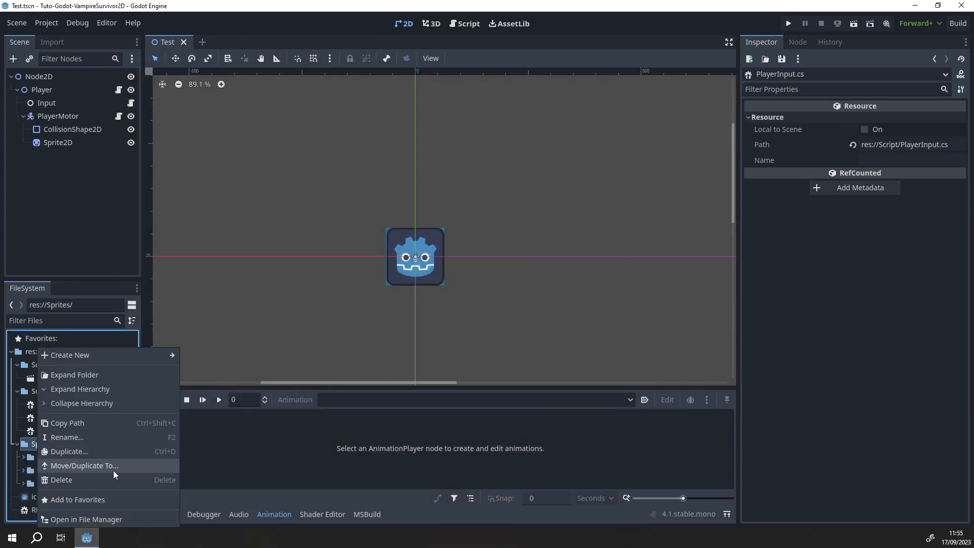
left_click(107, 516)
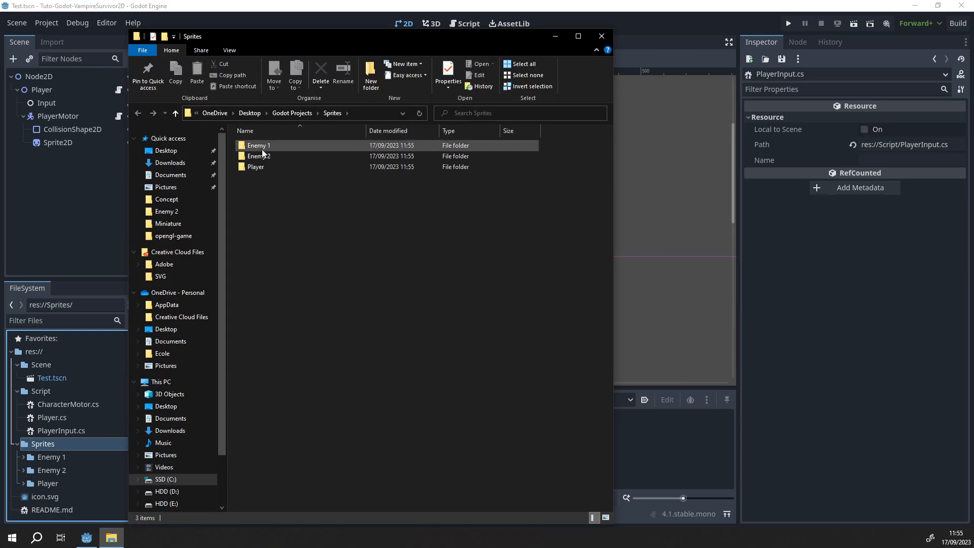
double_click(264, 167)
left_click_drag(232, 141, 299, 224)
left_click(332, 363)
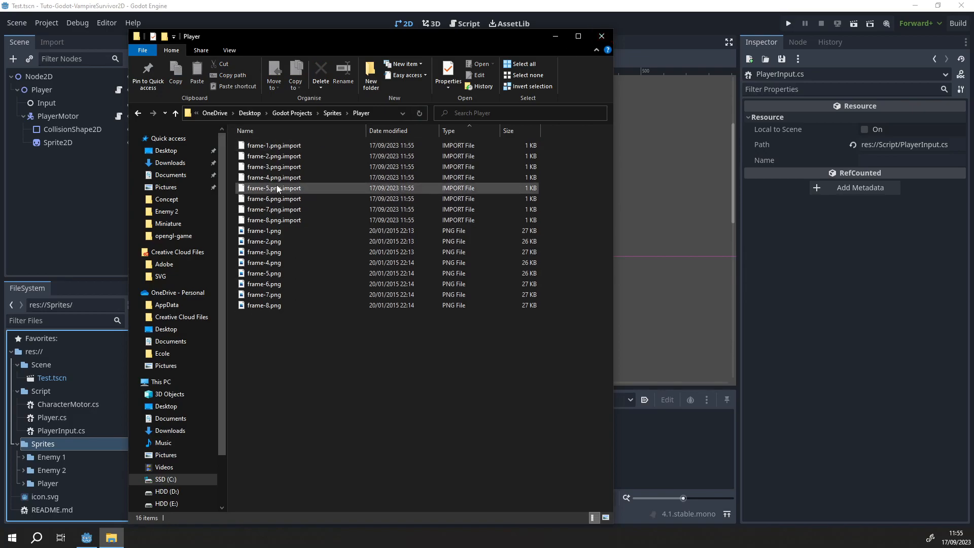
Show the import settings of frame-1.png in the project's Enemy 1 folder.
left_click_drag(264, 231, 24, 456)
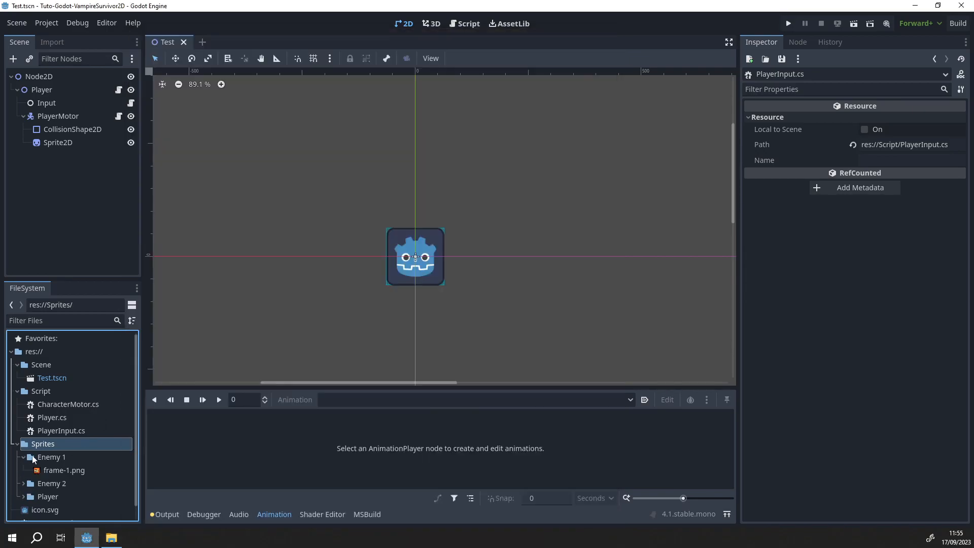
left_click(65, 468)
left_click(52, 42)
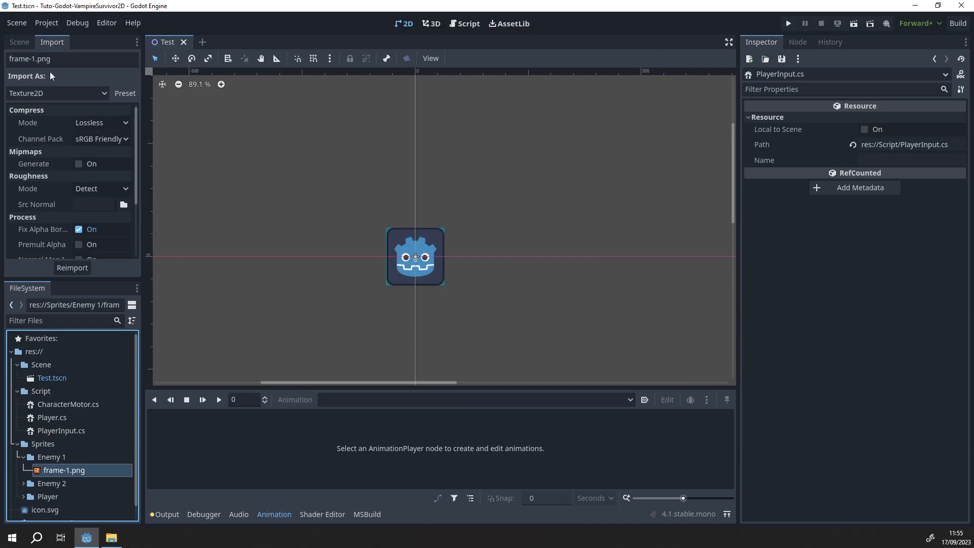
Review the available import types and the import settings for frame-1.png of Enemy 1.
left_click(56, 93)
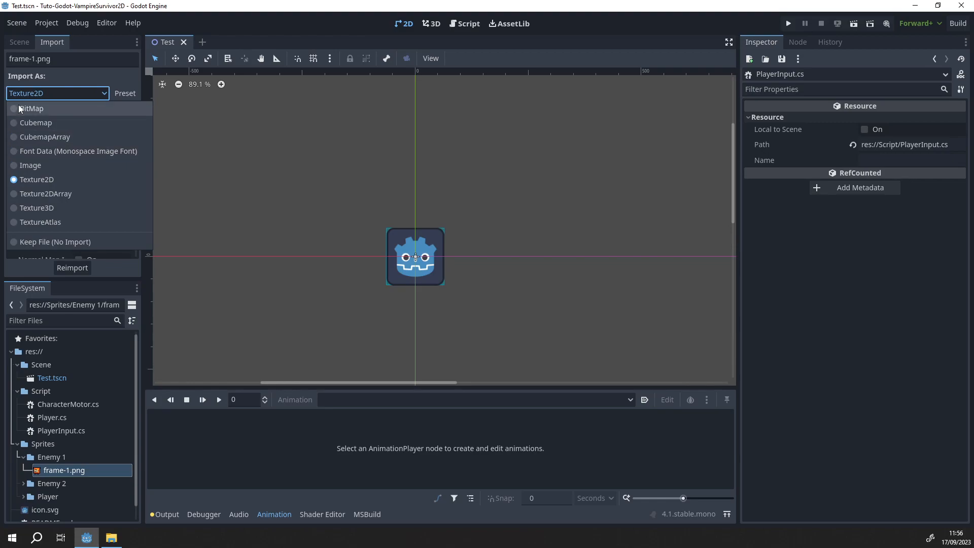
left_click(250, 254)
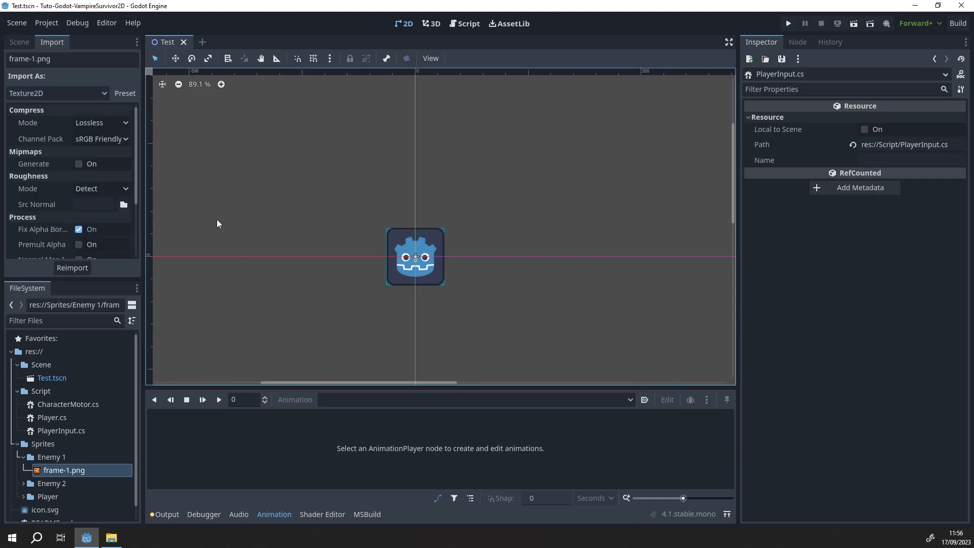
scroll(39, 179, "down", 3)
scroll(33, 181, "up", 3)
Delete the Sprite2D node under PlayerMotor from the scene tree.
left_click(25, 43)
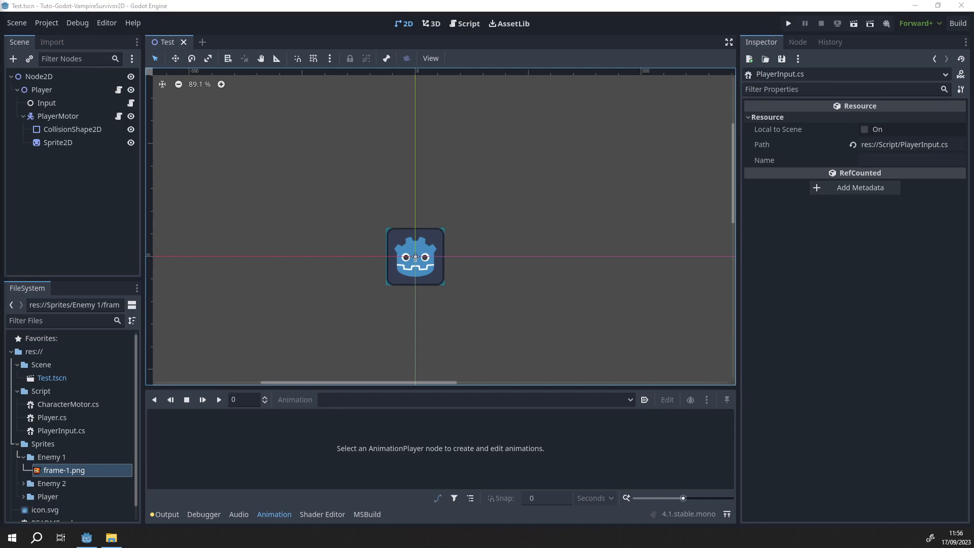
scroll(282, 294, "down", 1)
scroll(283, 284, "up", 4)
middle_click_drag(342, 320, 356, 284)
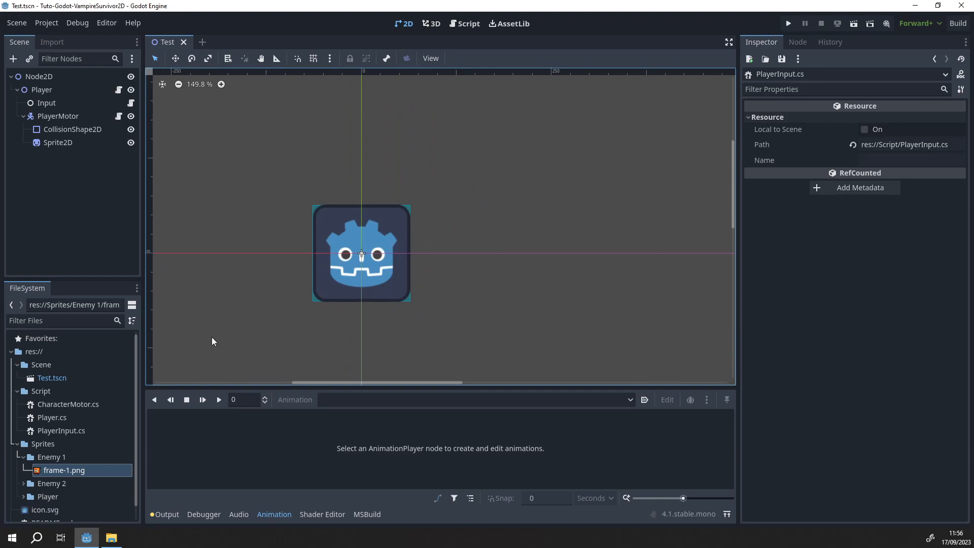
scroll(199, 355, "up", 1)
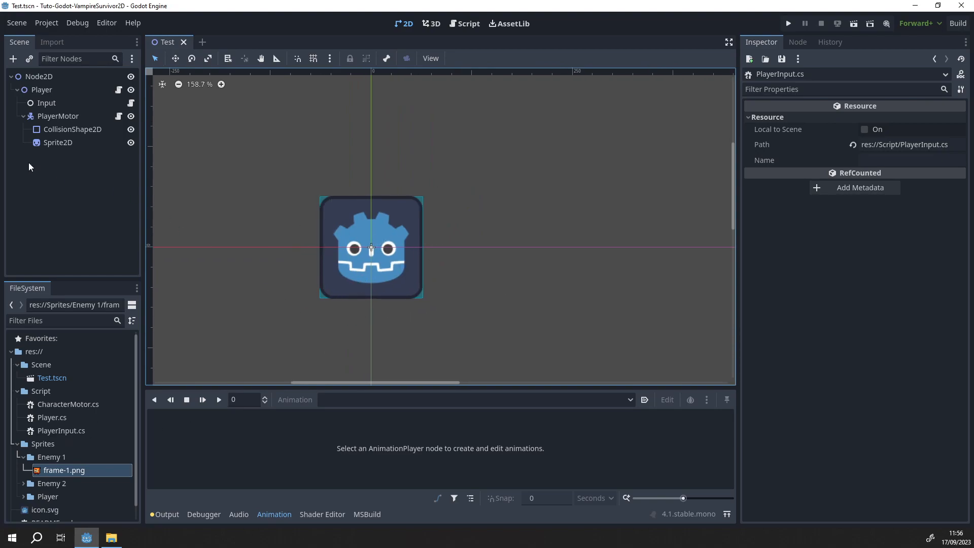
left_click(65, 138)
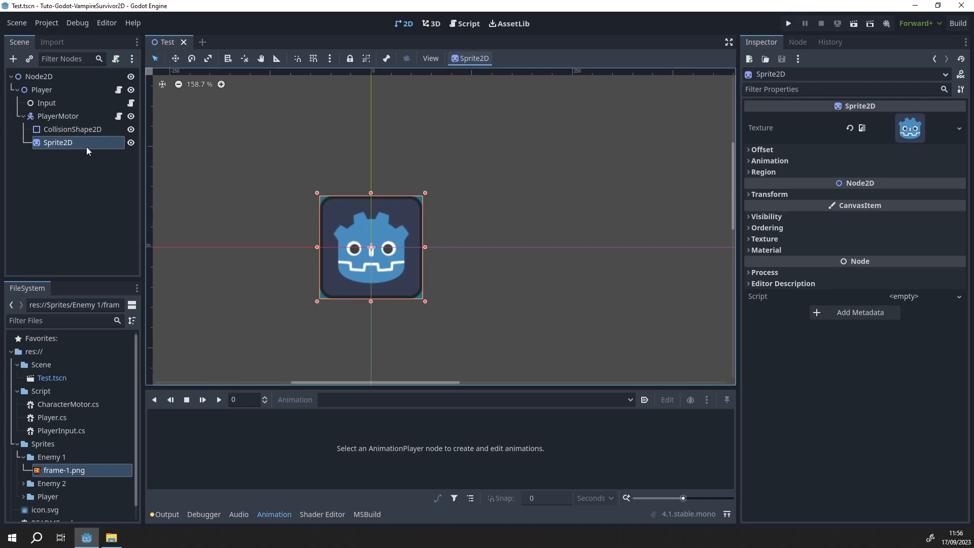
key("Delete")
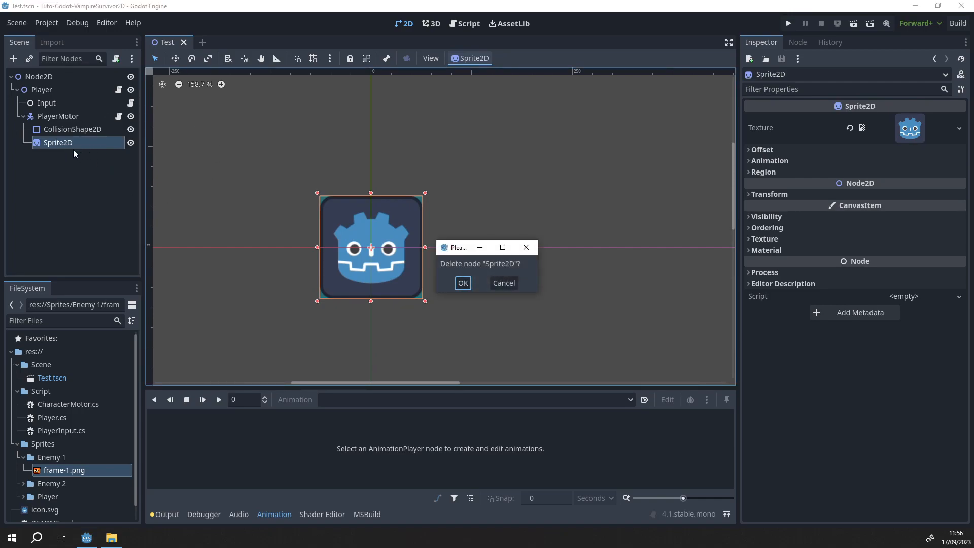
left_click(463, 282)
Add an AnimatedSprite2D node as a child of PlayerMotor.
left_click(57, 116)
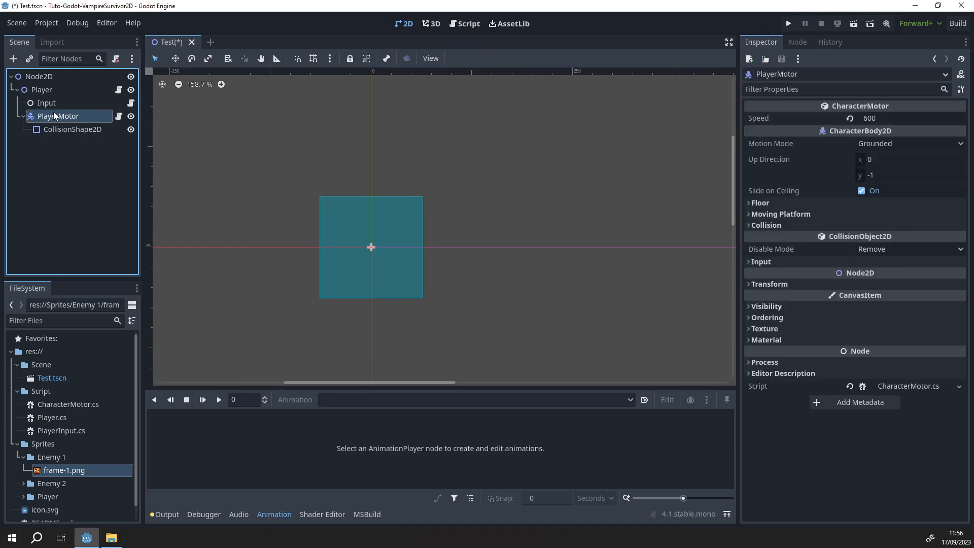
right_click(55, 114)
left_click(107, 140)
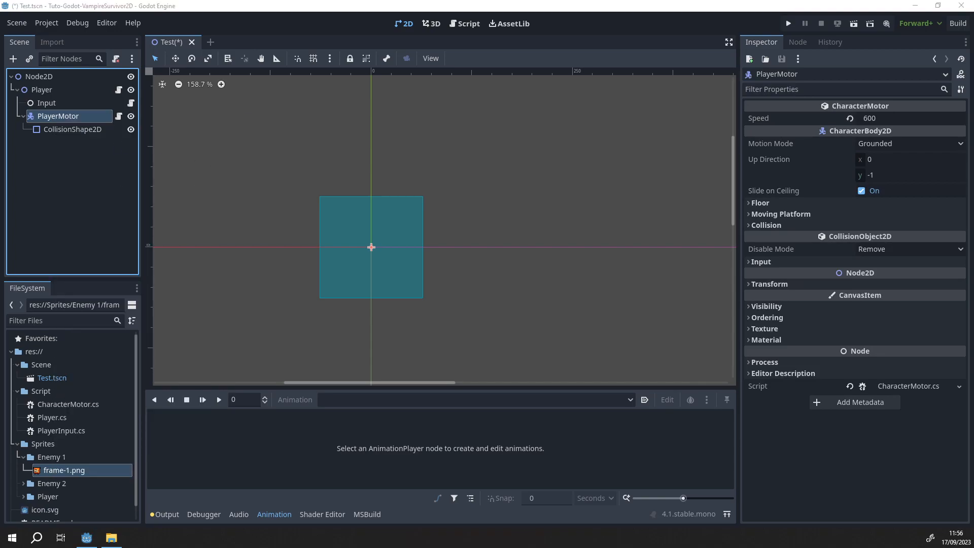
type("anima")
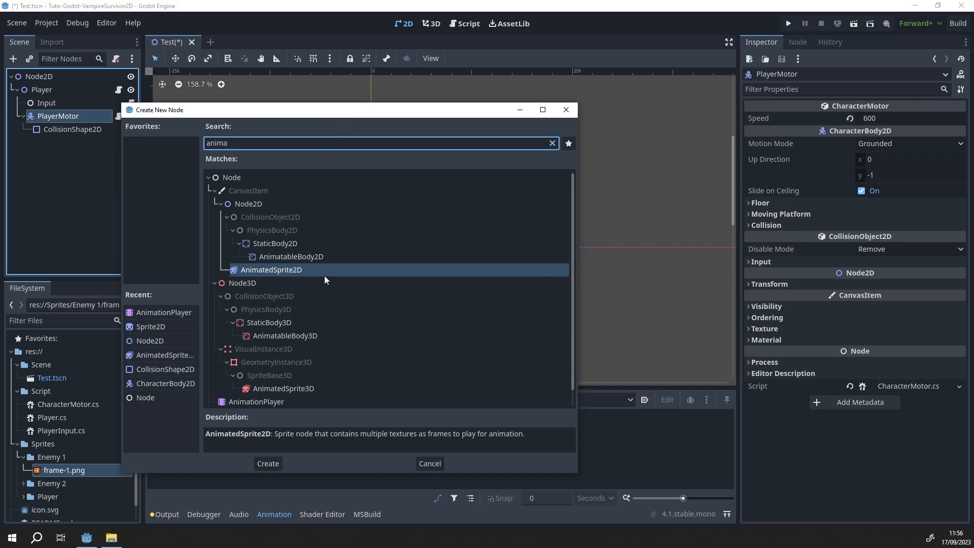
double_click(295, 269)
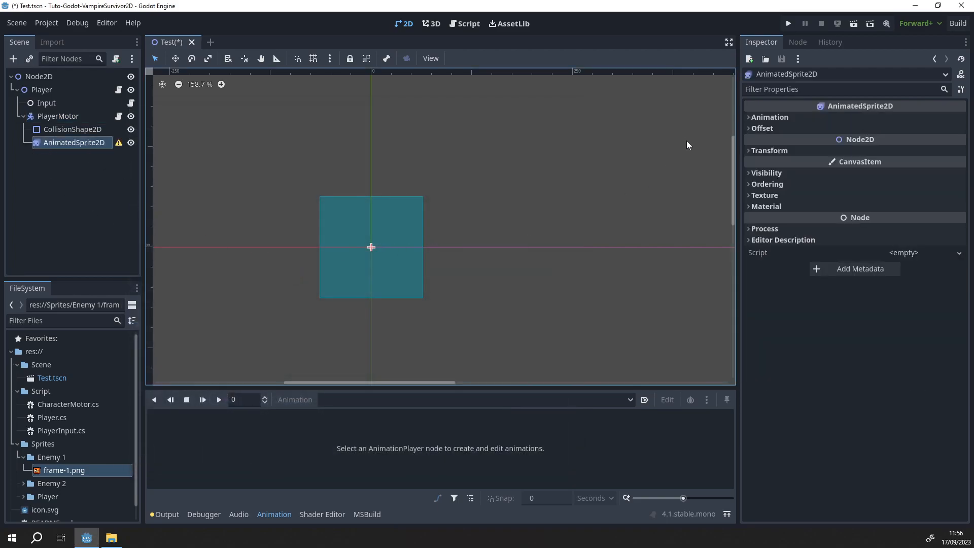
Assign a new SpriteFrames resource to the AnimatedSprite2D's Sprite Frames property and open it for editing.
left_click(770, 117)
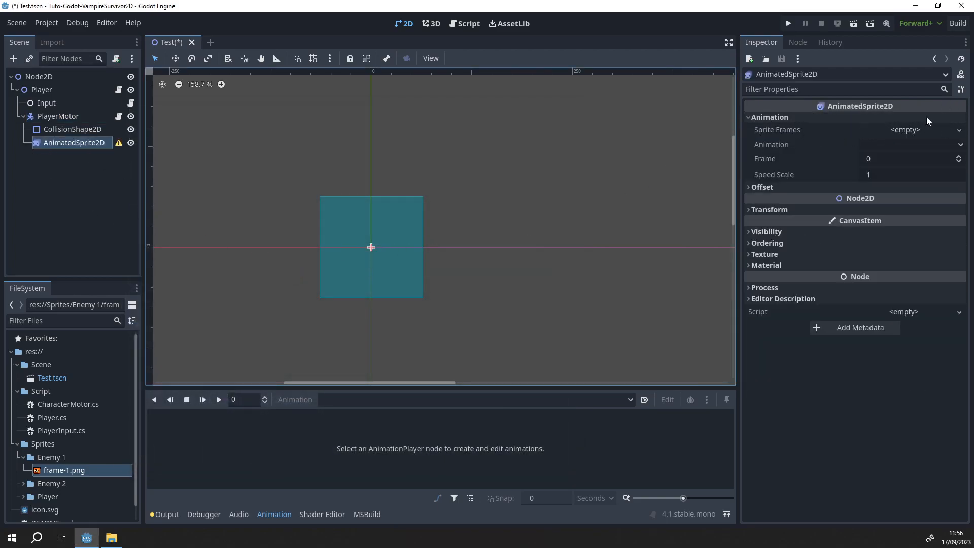
left_click(960, 131)
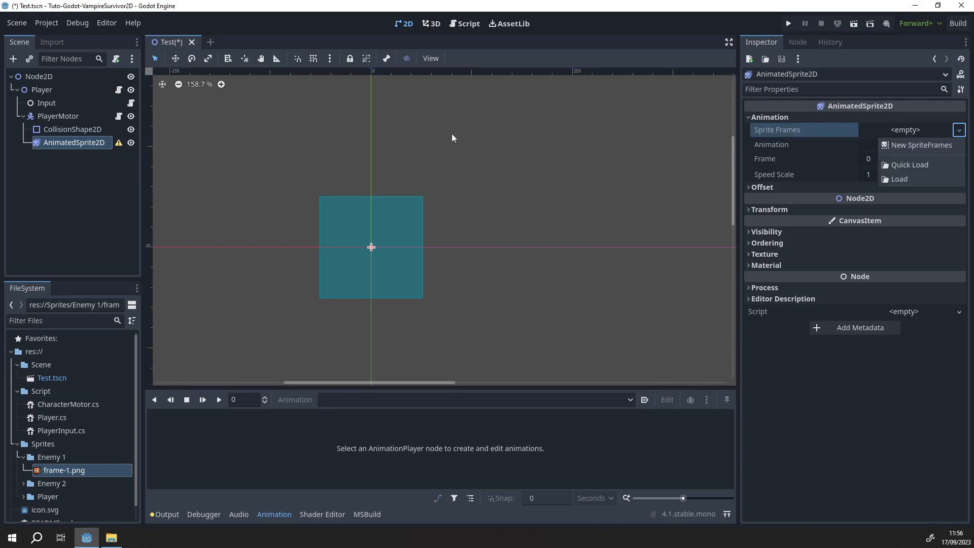
left_click(889, 147)
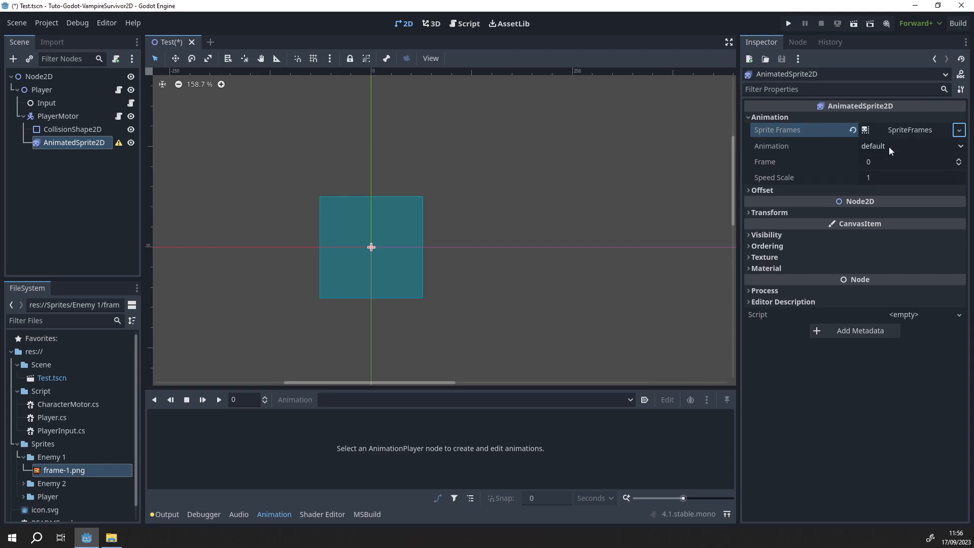
left_click(901, 131)
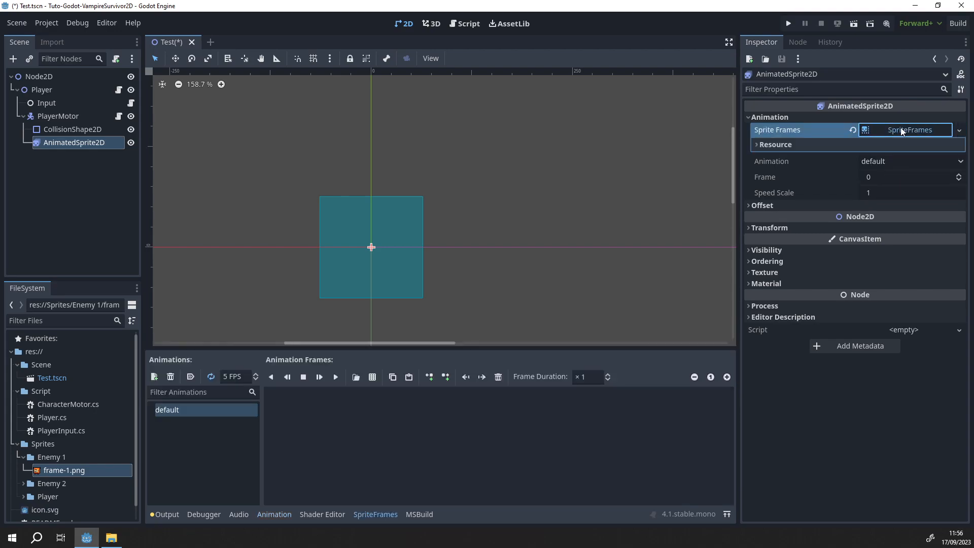
middle_click_drag(275, 333, 344, 281)
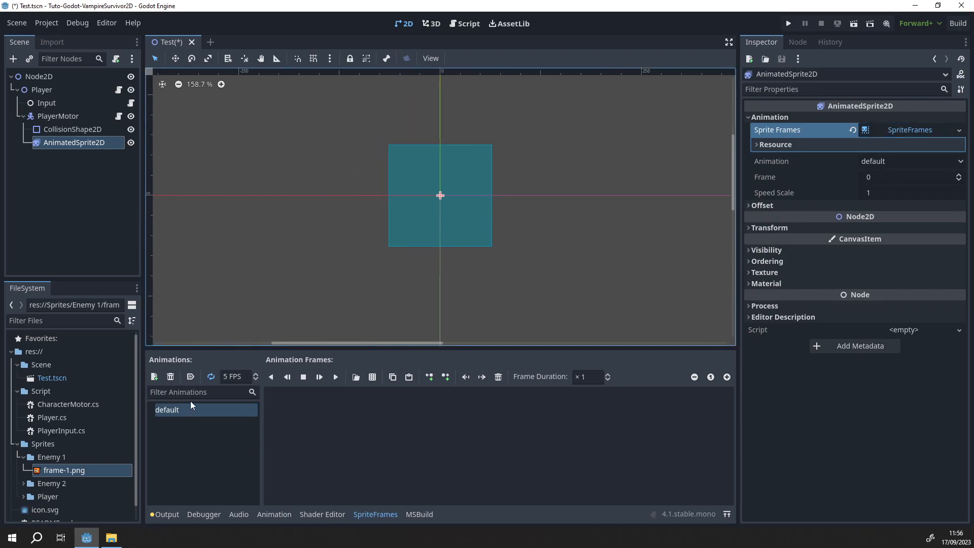
Add frame-1.png through frame-8.png from the Player folder as frames of the default animation.
left_click(24, 497)
scroll(73, 509, "down", 3)
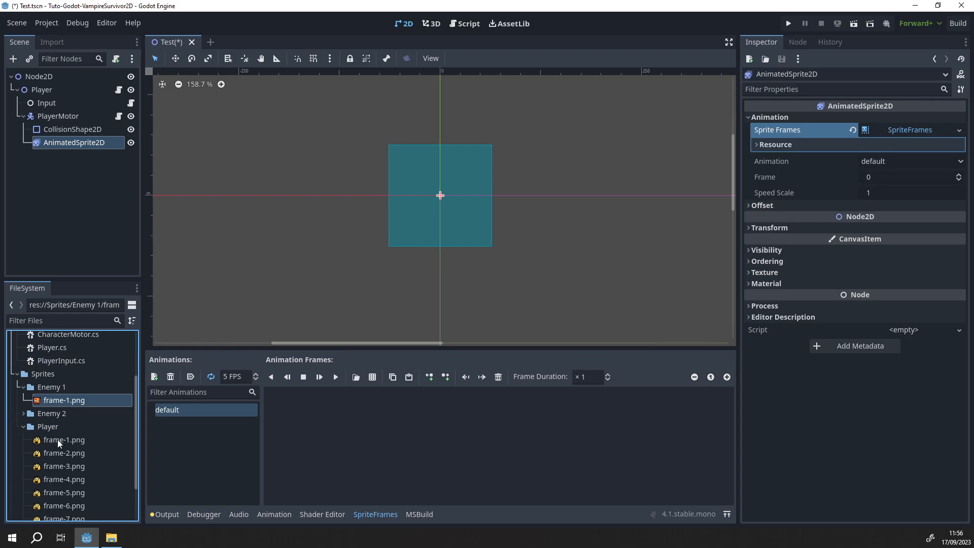
left_click(57, 439)
scroll(71, 456, "down", 2)
left_click(71, 485, "shift")
left_click_drag(63, 394, 275, 400)
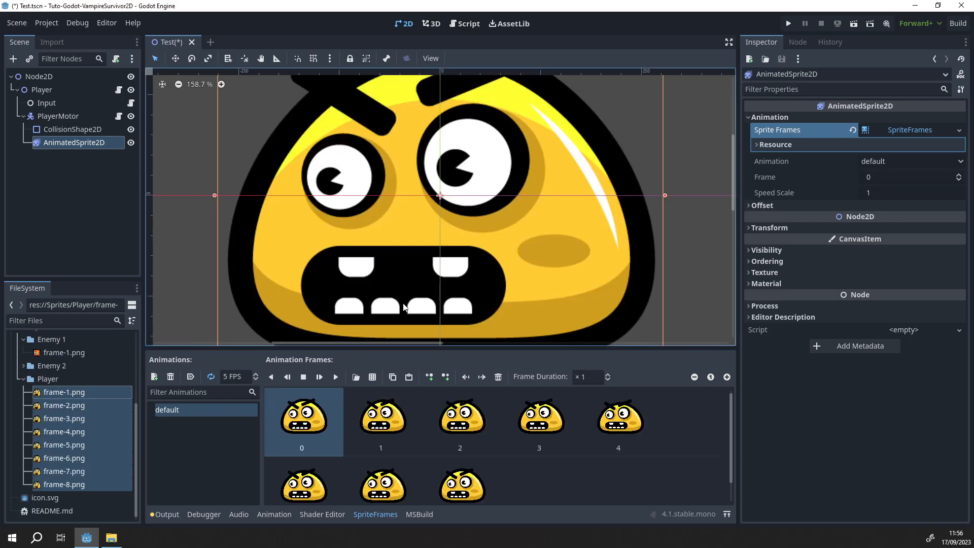
scroll(404, 308, "down", 5)
scroll(398, 291, "down", 1)
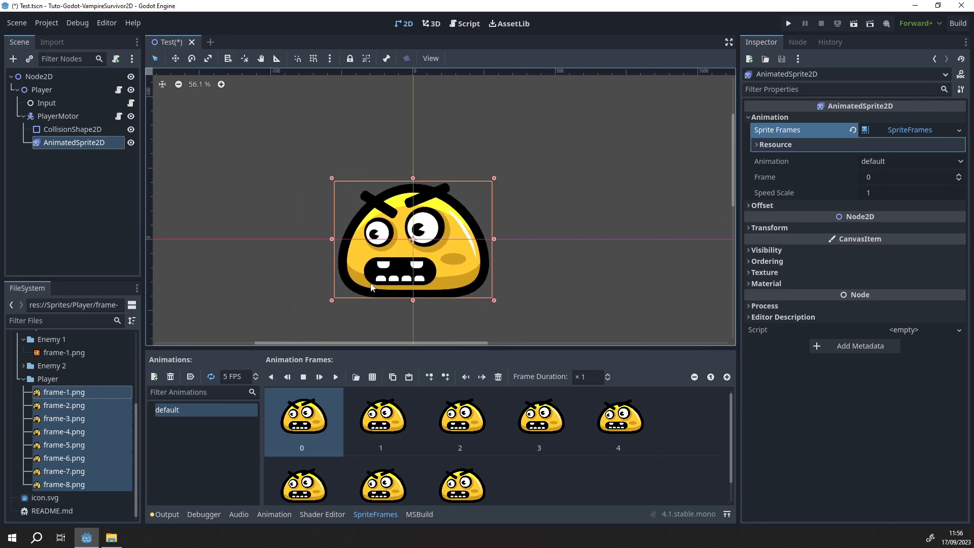
Play the default animation and set its speed to 30 FPS.
left_click(319, 377)
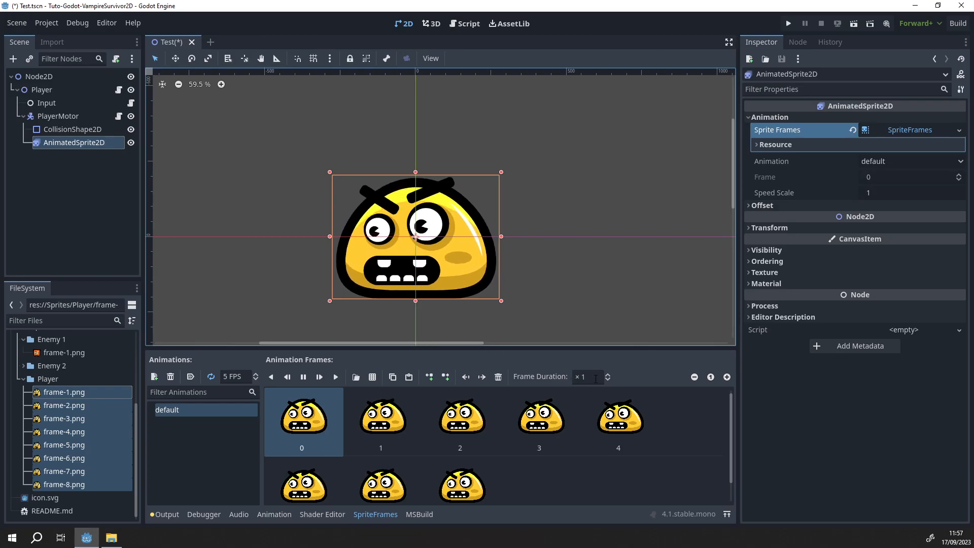
left_click(236, 377)
type("11")
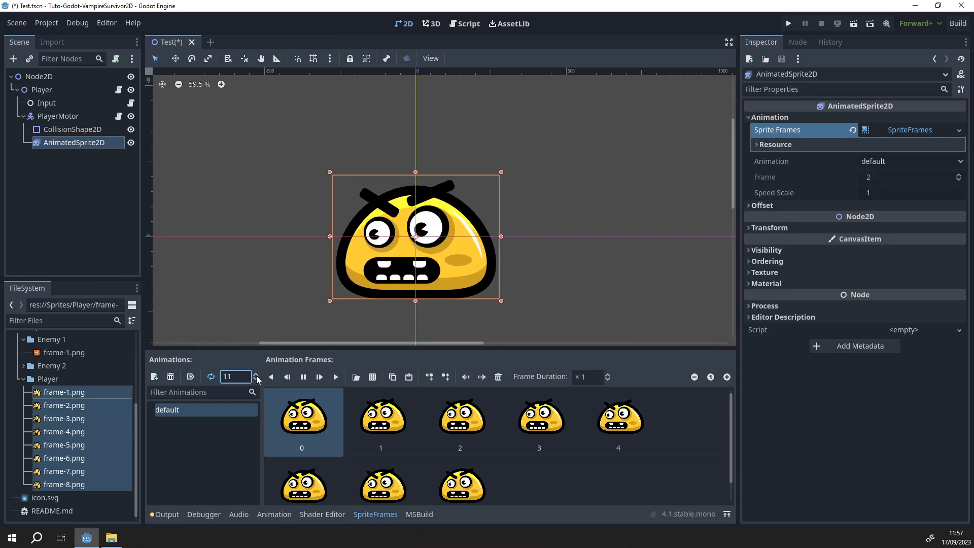
key("BackSpace")
key("BackSpace")
type("24")
key("BackSpace")
key("BackSpace")
type("30")
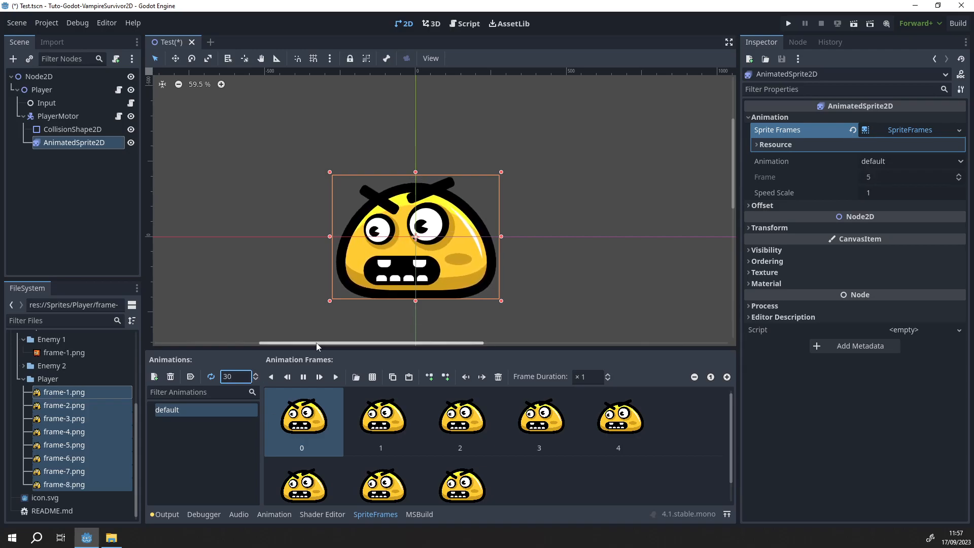
Lower the default animation's speed to 15 FPS while watching its playback in the viewport.
left_click(257, 379)
left_click(256, 379)
left_click(257, 379)
left_click(256, 379)
left_click(256, 378)
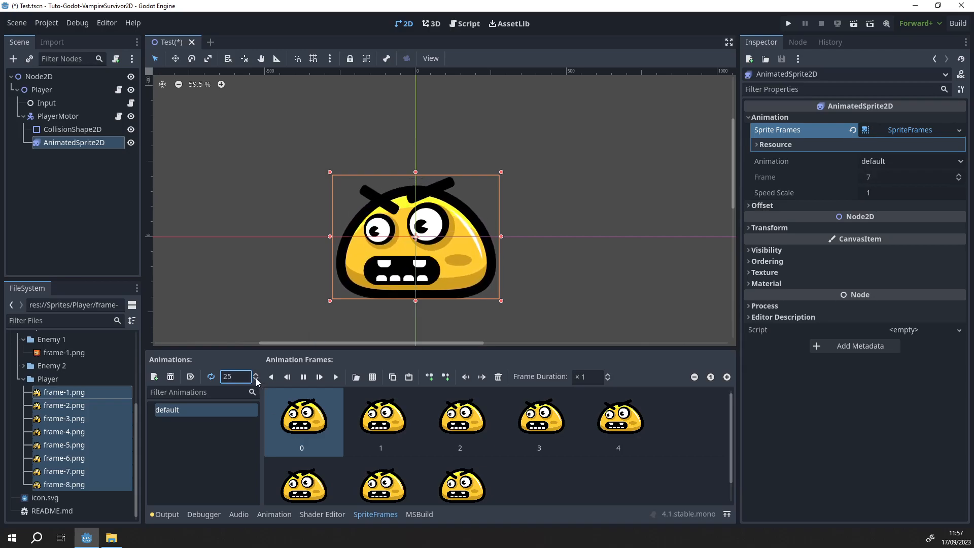
left_click(256, 379)
left_click(256, 379)
left_click(256, 379)
left_click(256, 379)
left_click(256, 379)
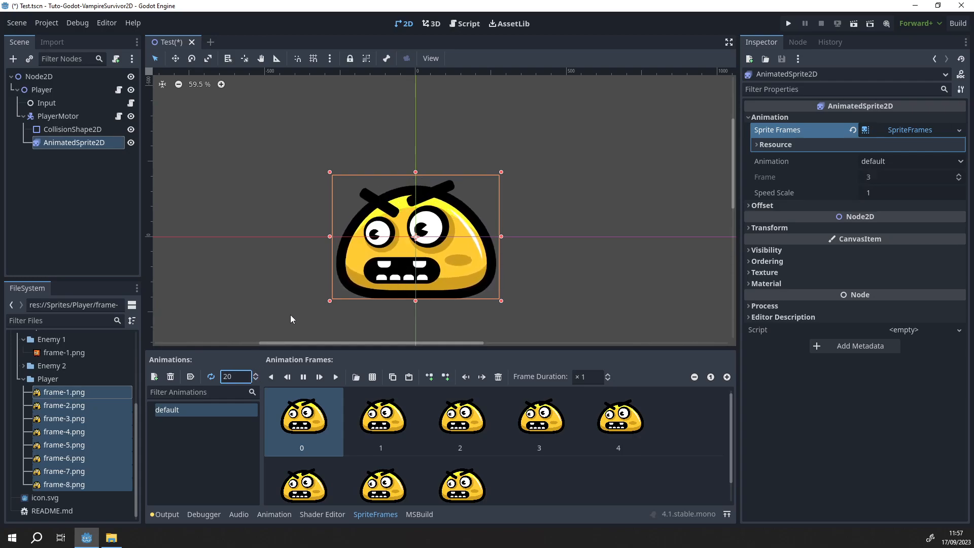
left_click(256, 380)
left_click(257, 379)
left_click(256, 379)
left_click(257, 379)
left_click(257, 379)
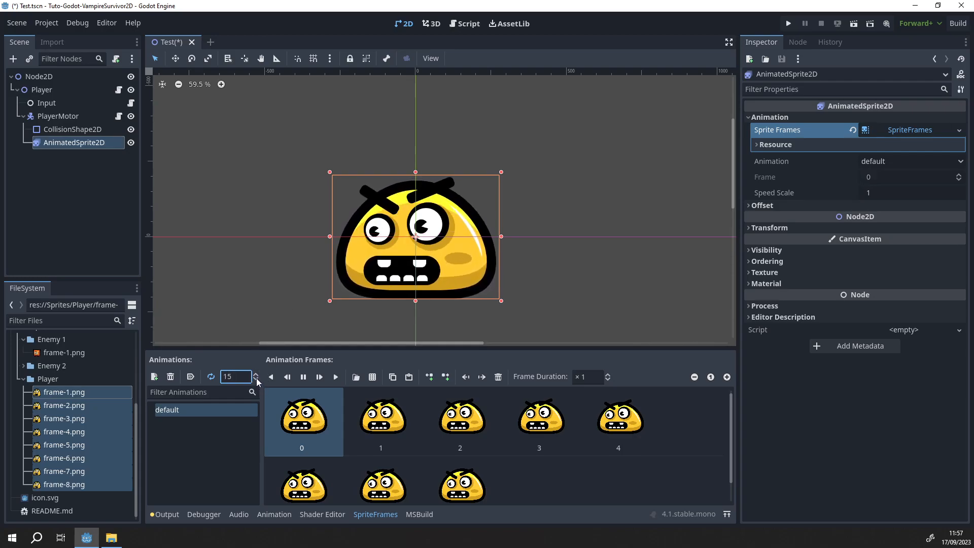
middle_click_drag(321, 293, 281, 290)
scroll(281, 290, "down", 1)
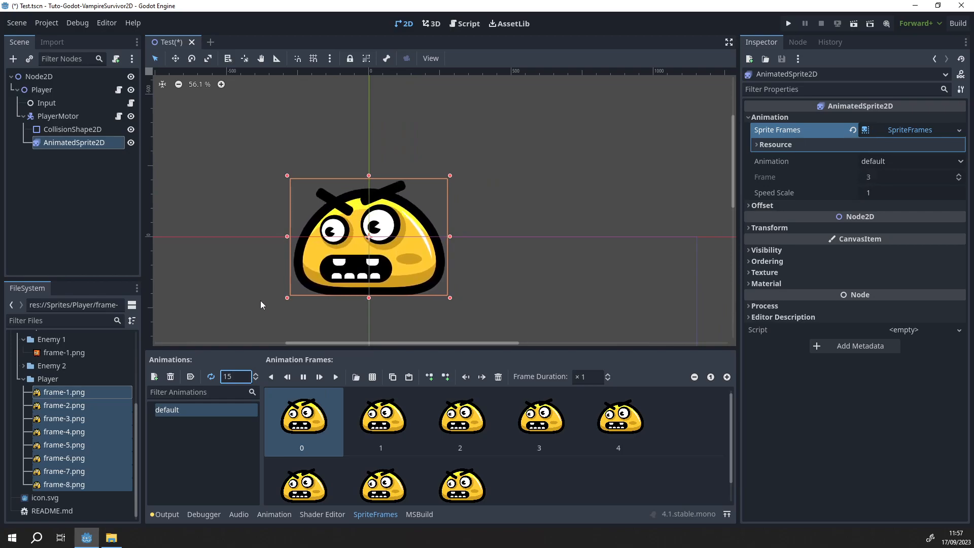
mouse_move(280, 299)
middle_mouse_down()
mouse_move(340, 306)
mouse_move(287, 283)
middle_mouse_up()
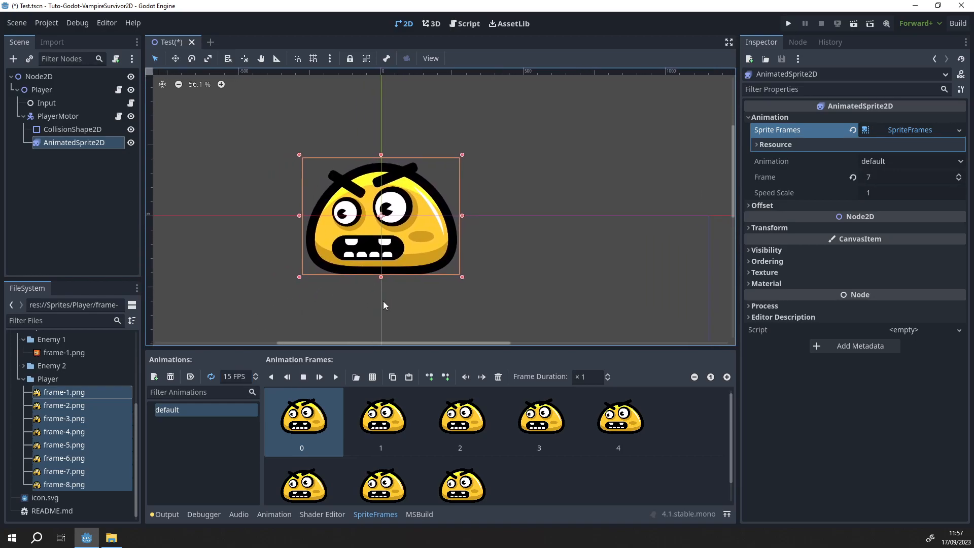
Save the scene and test-run the game, moving the player to the right before closing the game window.
key("ctrl+s")
middle_click_drag(368, 285, 360, 314)
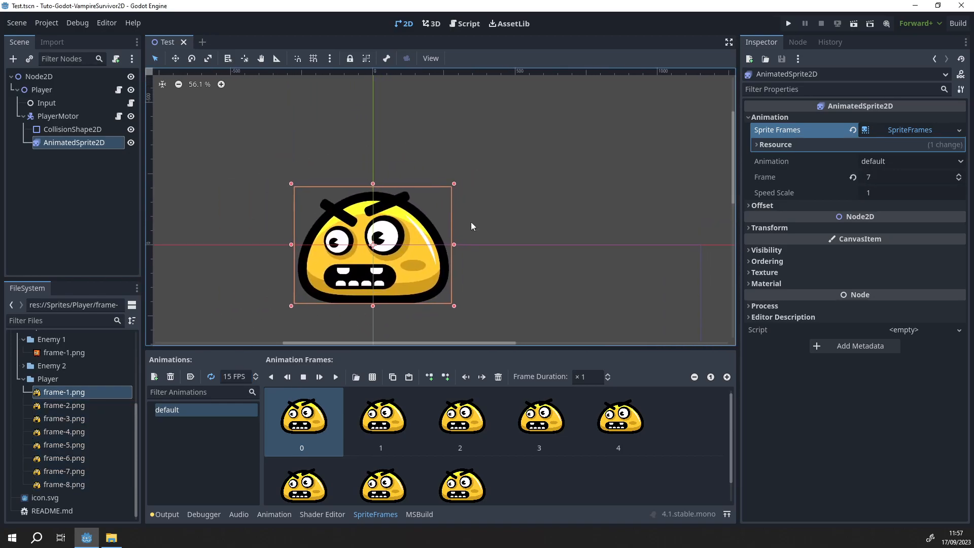
middle_click_drag(569, 246, 601, 229)
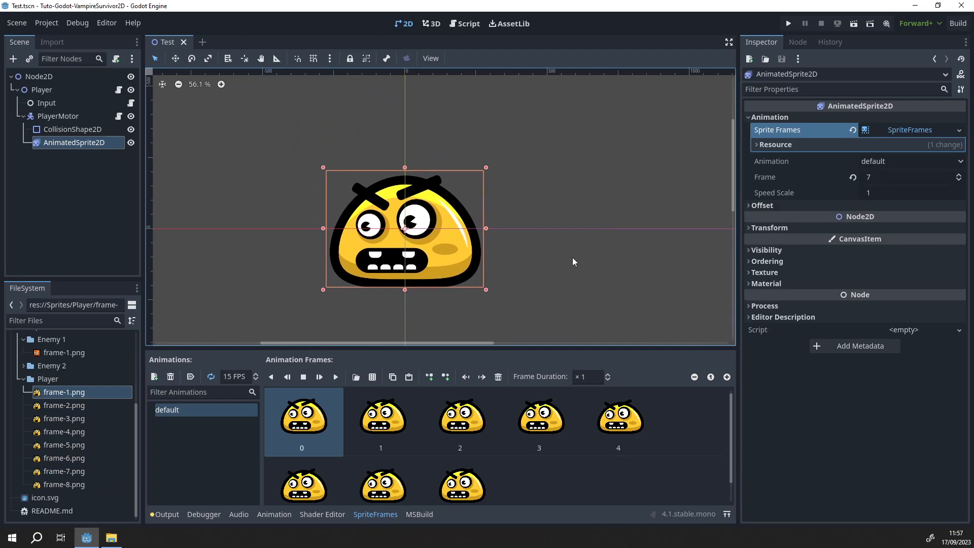
left_click(789, 24)
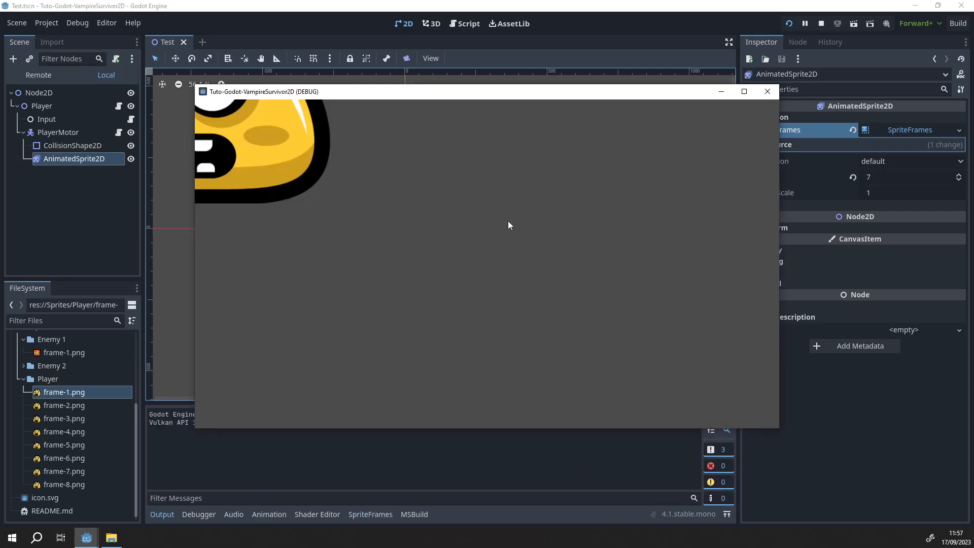
key("d")
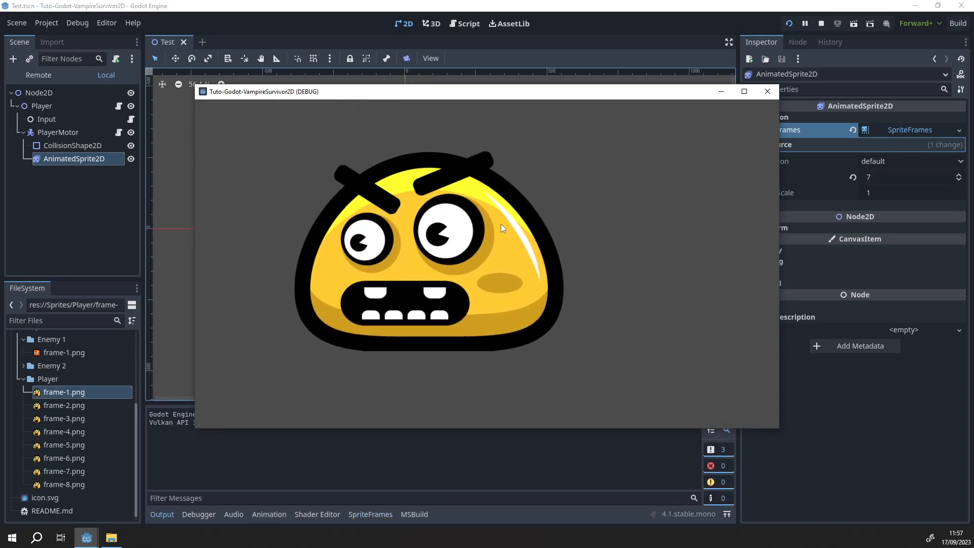
left_click(767, 91)
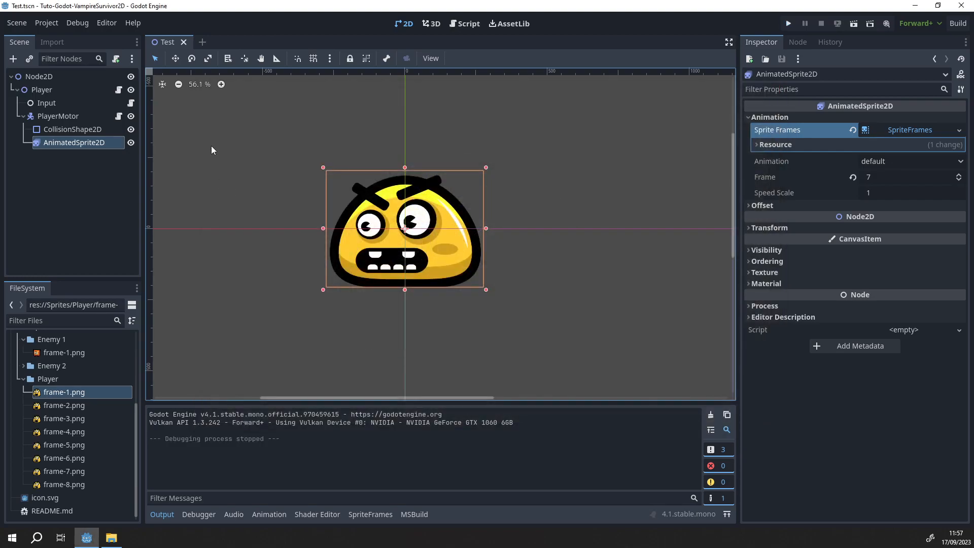
Scale the AnimatedSprite2D uniformly around its center to about 0.292, so it roughly matches the collision rectangle's height.
left_click(72, 133)
left_click(71, 144)
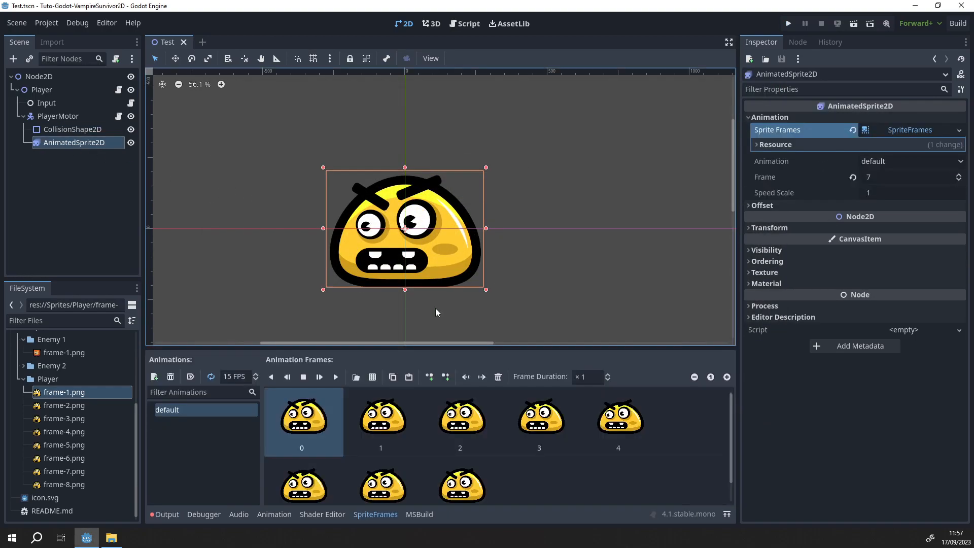
left_click_drag(487, 291, 434, 247)
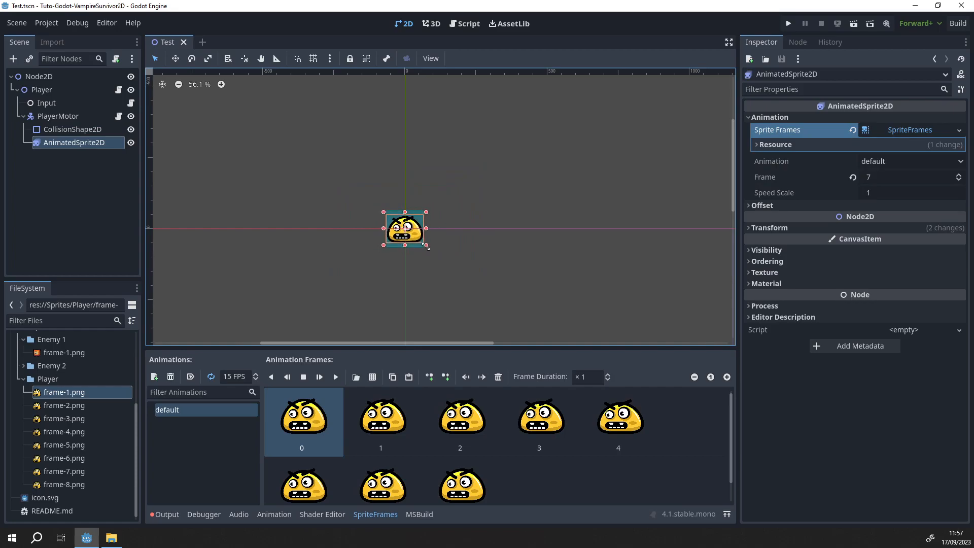
scroll(395, 250, "up", 10)
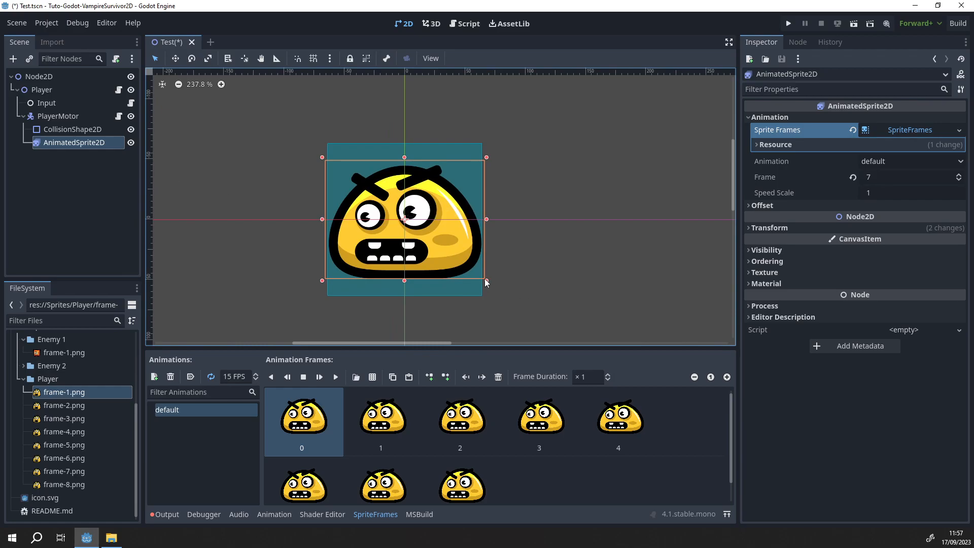
left_click_drag(486, 280, 495, 296)
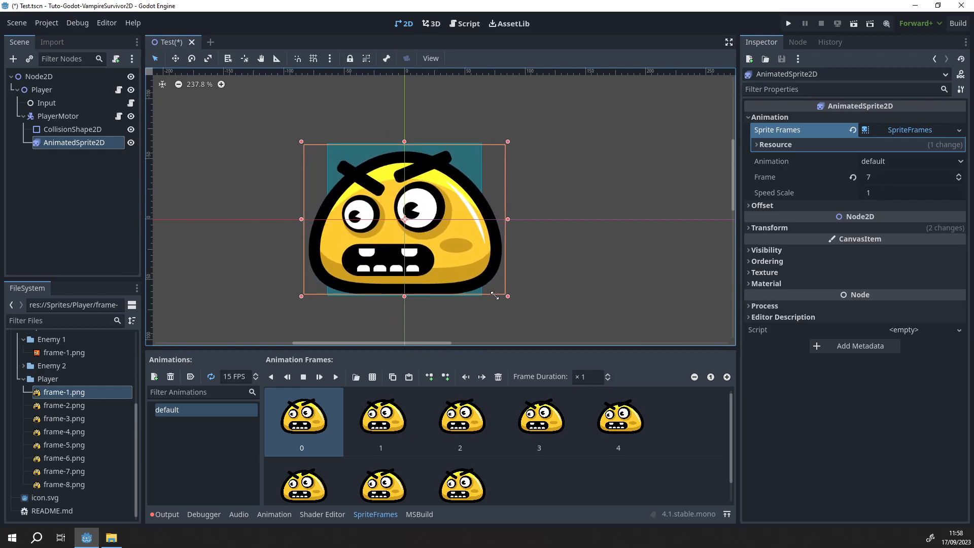
key("ctrl+z")
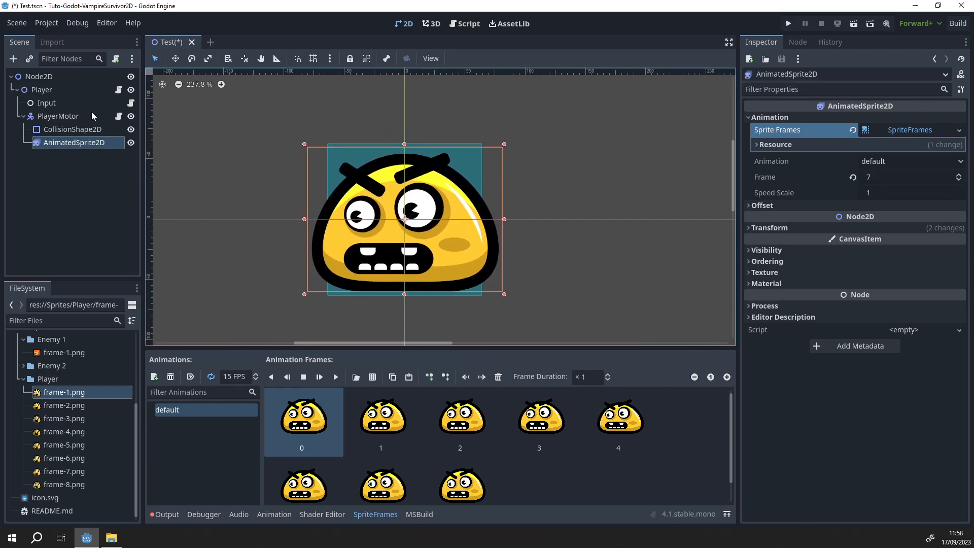
Fit the CollisionShape2D rectangle to the sprite by reducing its height and widening both sides, and save the scene.
left_click(85, 131)
left_click_drag(405, 296, 403, 291)
left_click_drag(405, 147, 405, 153)
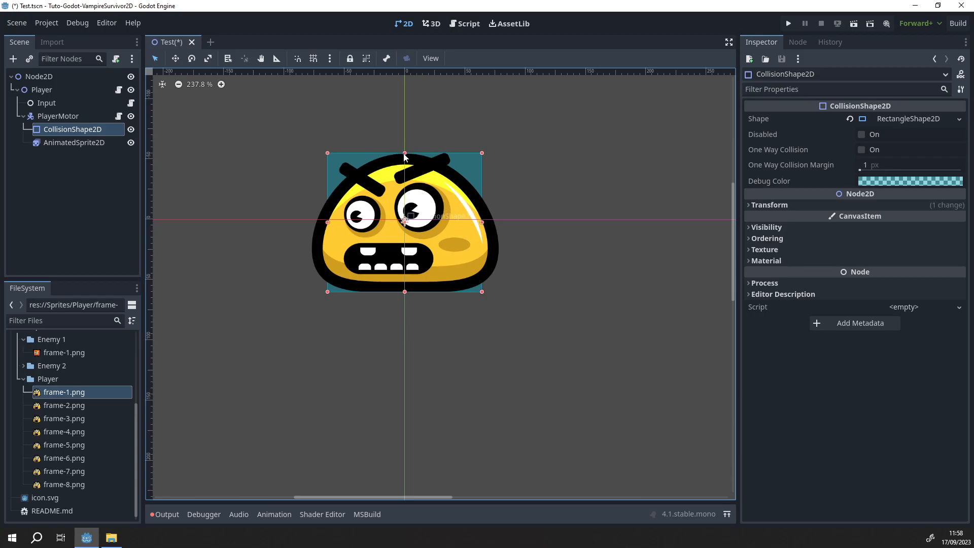
left_click_drag(482, 222, 489, 222)
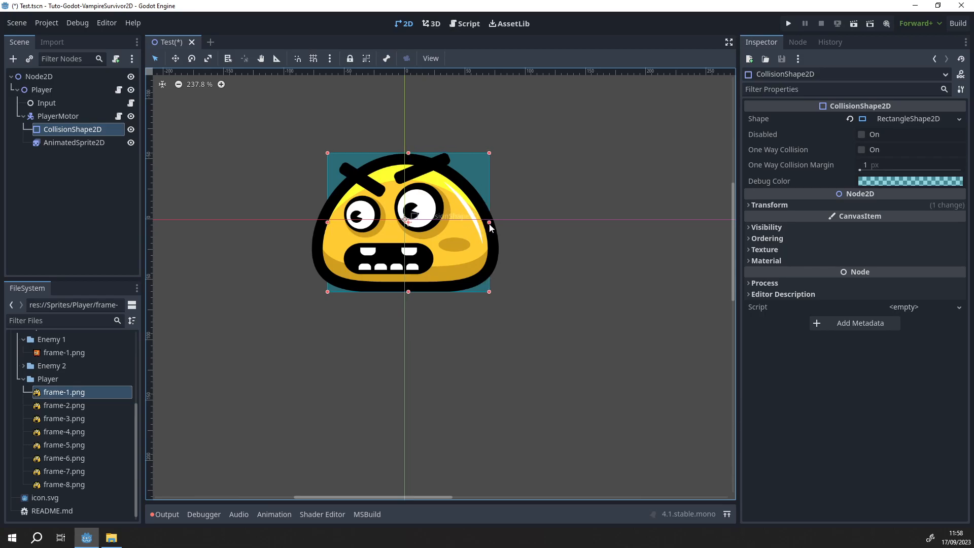
left_click_drag(331, 221, 320, 222)
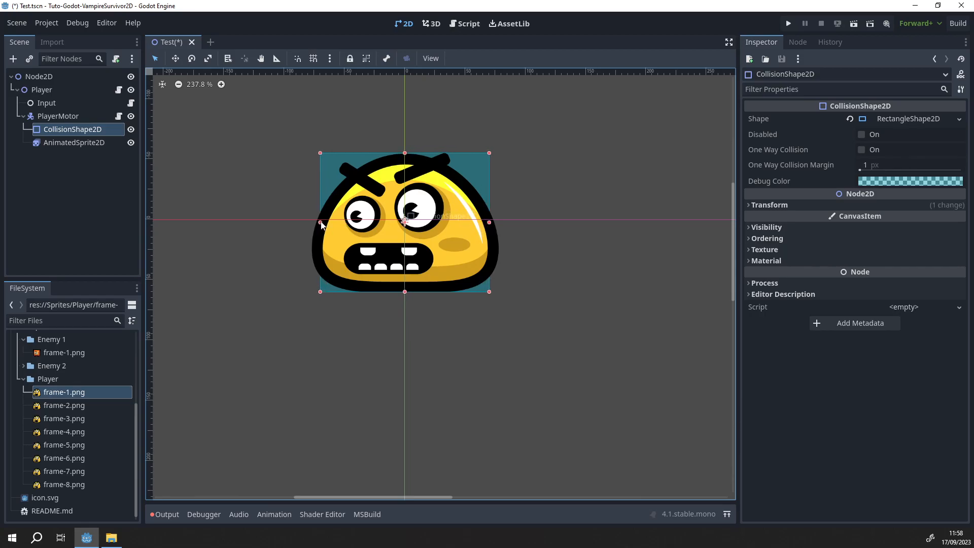
left_click(449, 355)
key("ctrl+s")
Tighten the collision rectangle's bottom, top and left edges slightly inside the sprite's outline and save the scene.
middle_click_drag(438, 228, 387, 254)
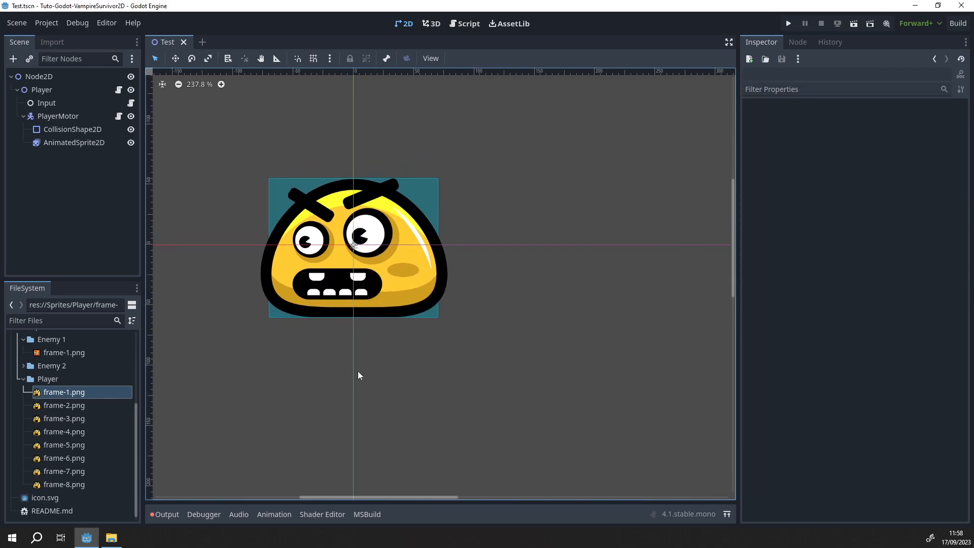
middle_click_drag(430, 380, 439, 385)
scroll(425, 384, "down", 3)
scroll(414, 366, "up", 5)
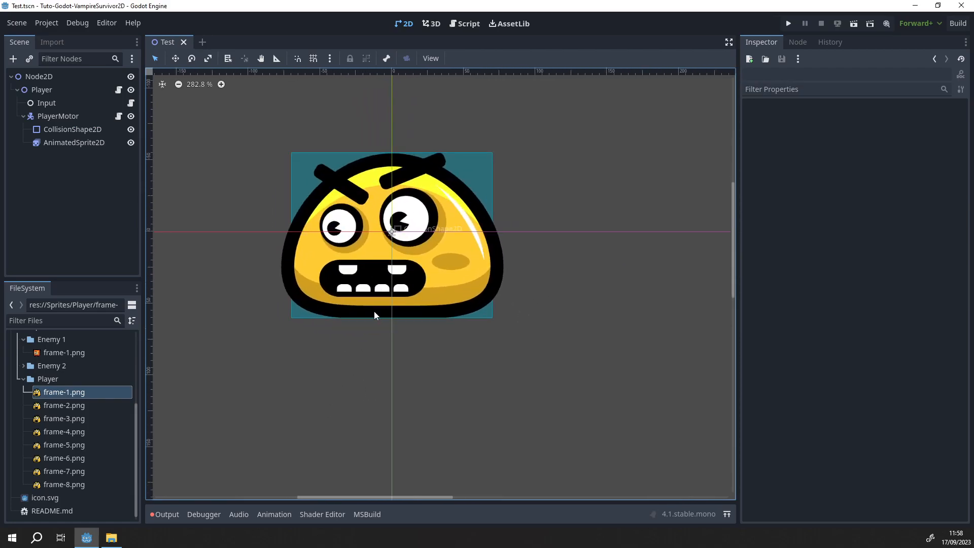
left_click(68, 130)
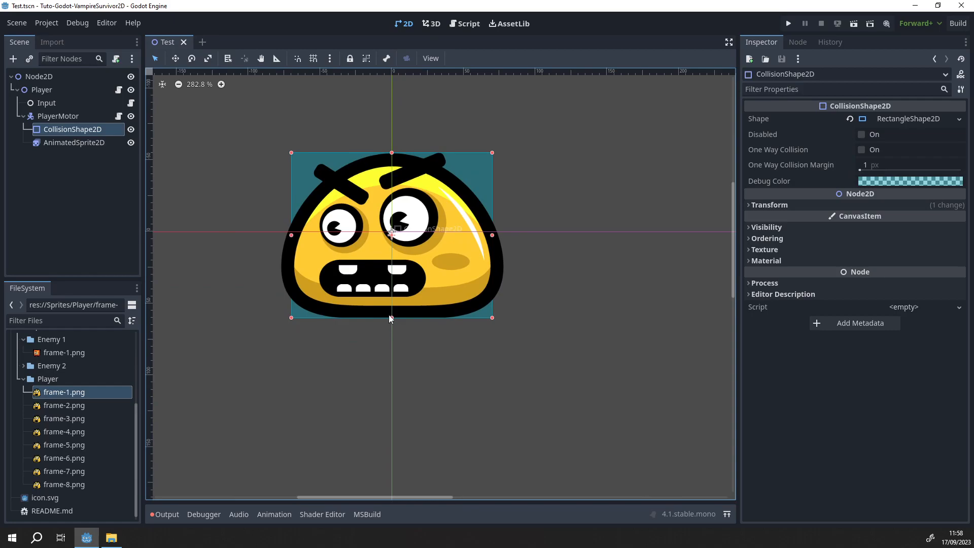
left_click_drag(392, 319, 389, 312)
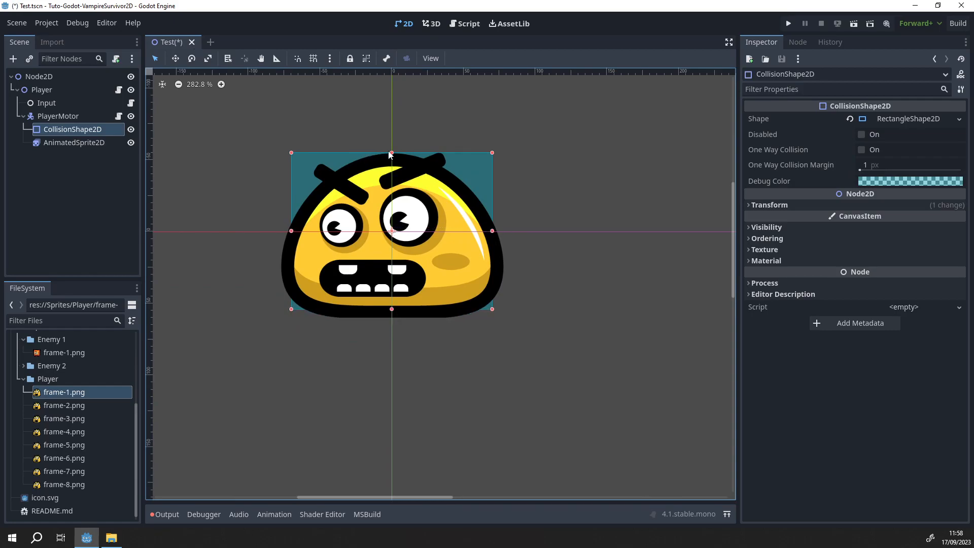
left_click_drag(391, 154, 392, 166)
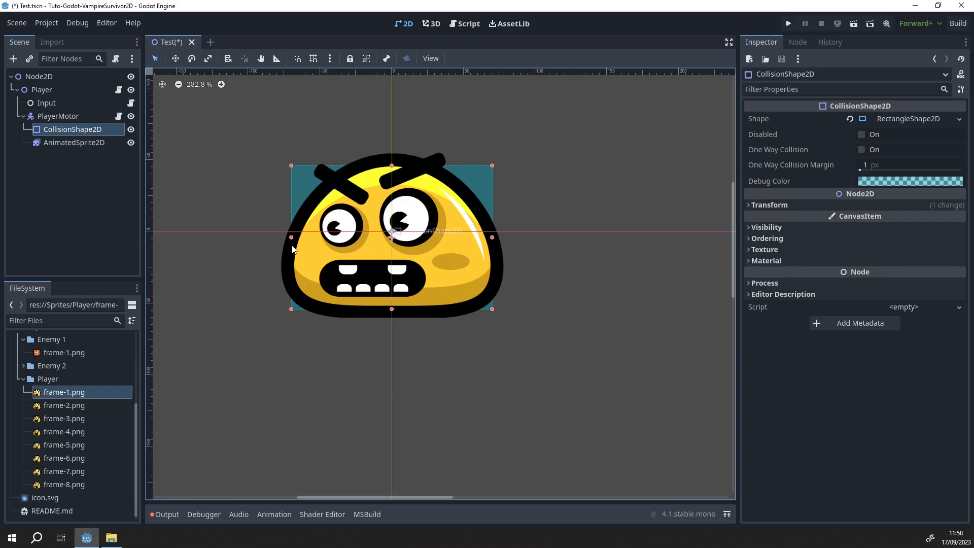
left_click_drag(292, 237, 295, 238)
left_click(412, 395)
key("ctrl+s")
Look through the AnimatedSprite2D's animation, resource, transform, canvas item and process settings for a way to start the animation automatically.
scroll(393, 405, "down", 1)
scroll(391, 406, "down", 2)
scroll(362, 305, "down", 1)
scroll(361, 309, "up", 1)
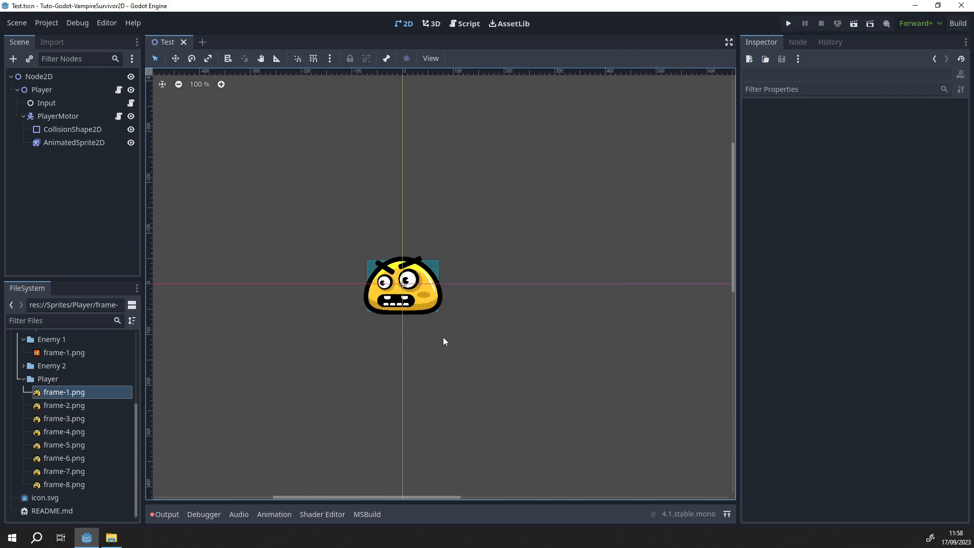
left_click(76, 143)
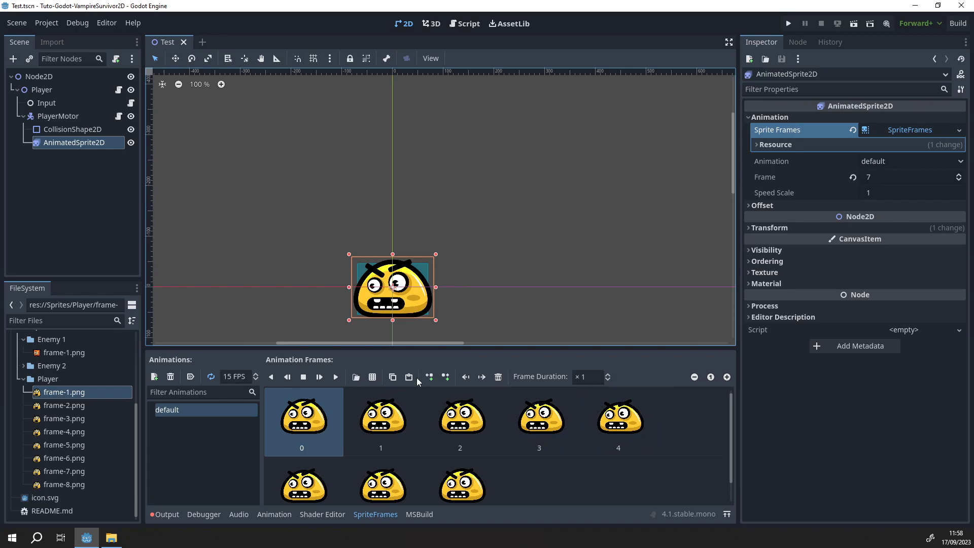
left_click(211, 376)
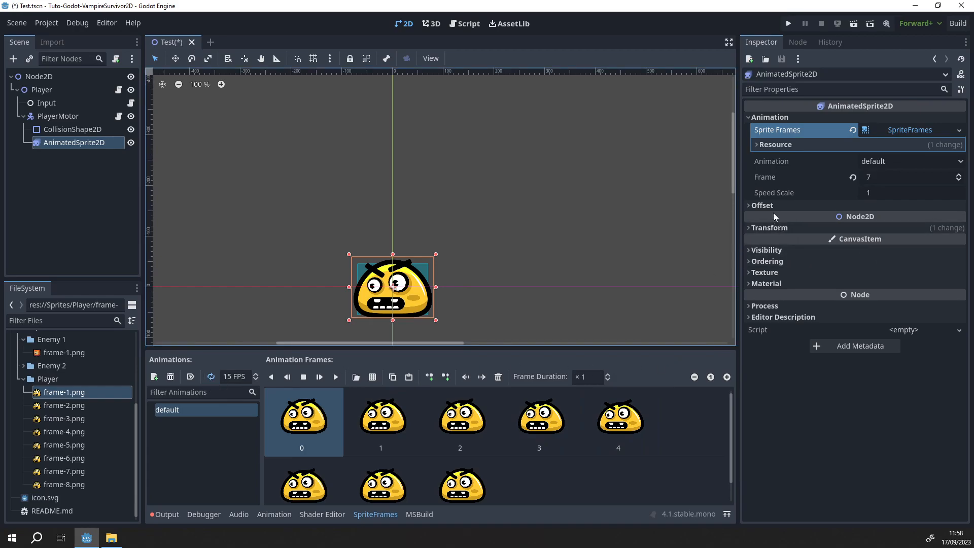
left_click(899, 144)
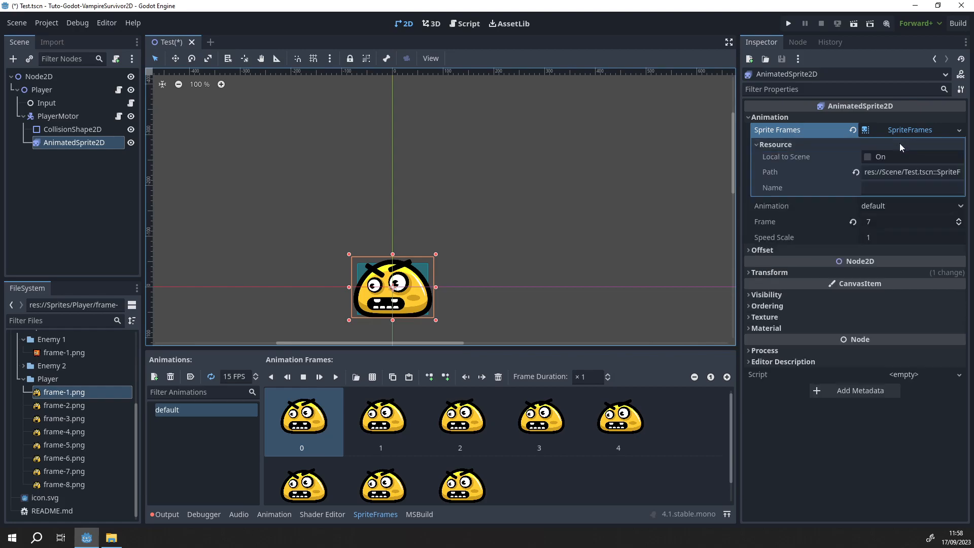
left_click(842, 146)
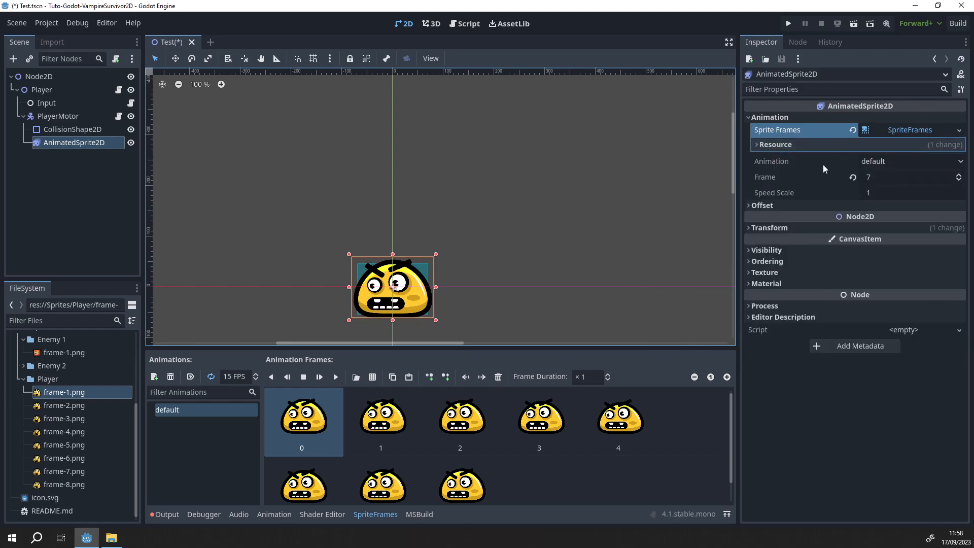
left_click(770, 306)
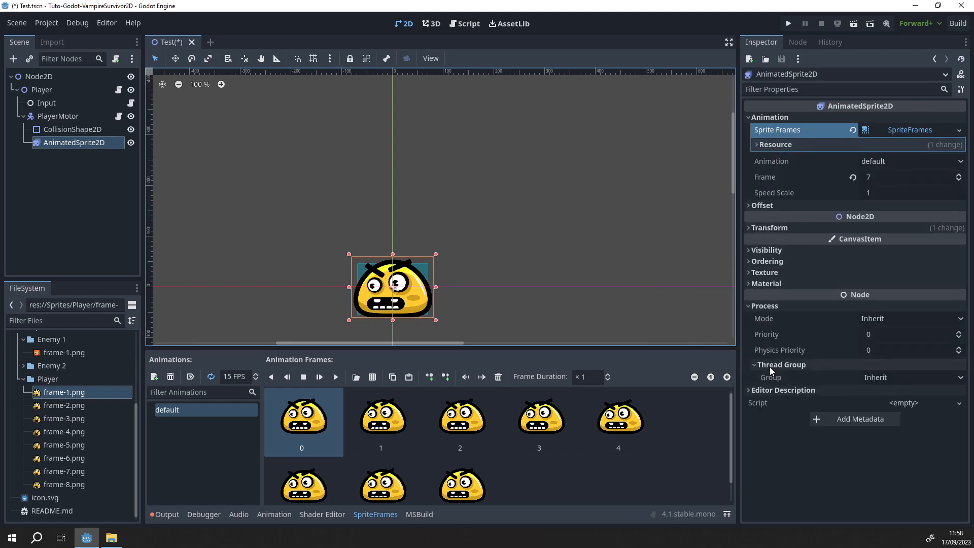
left_click(772, 306)
left_click(767, 280)
left_click(767, 280)
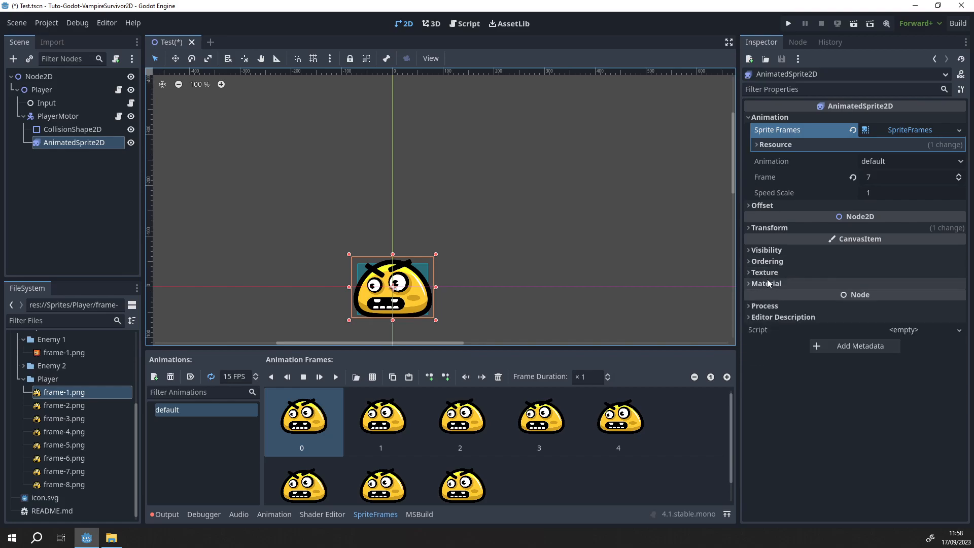
left_click(762, 228)
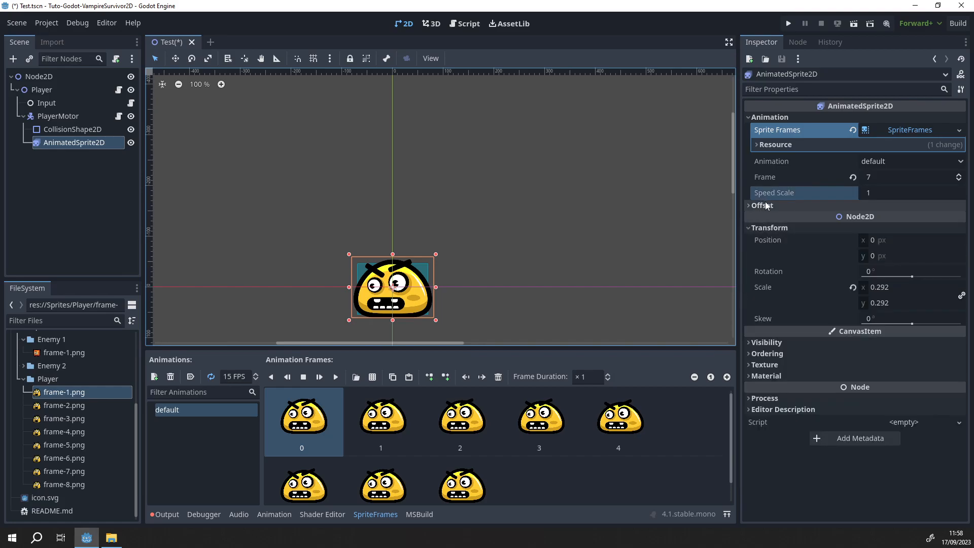
left_click(765, 204)
left_click(766, 204)
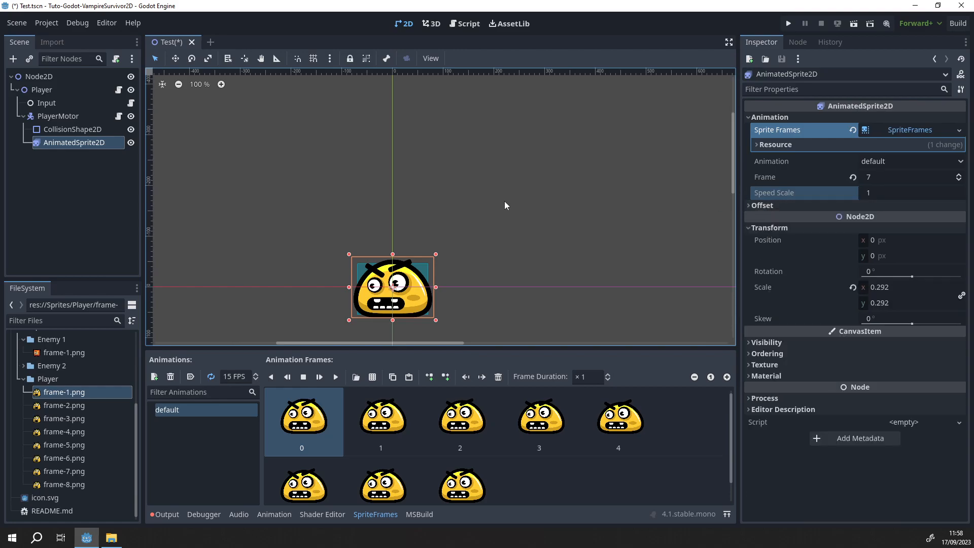
left_click(761, 228)
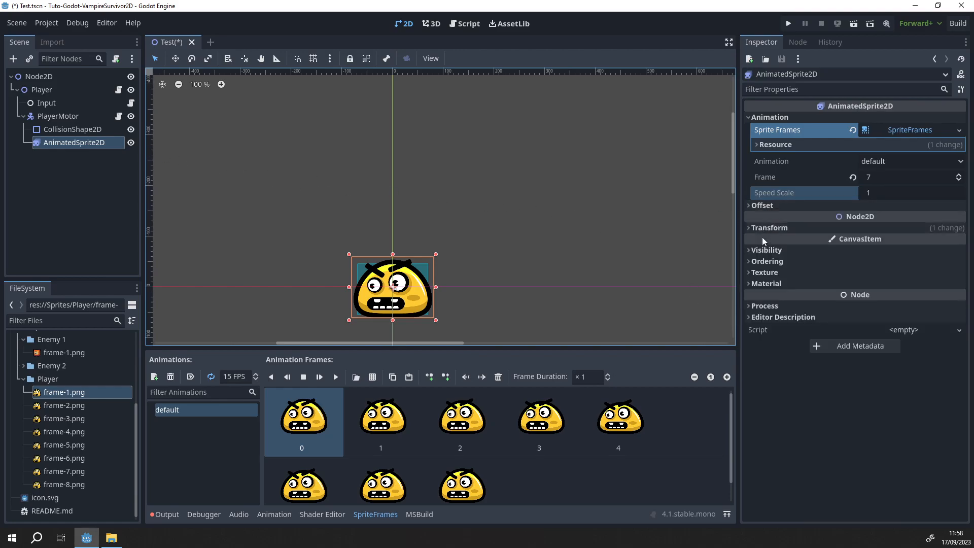
left_click(761, 250)
left_click(761, 249)
left_click(760, 261)
left_click(759, 261)
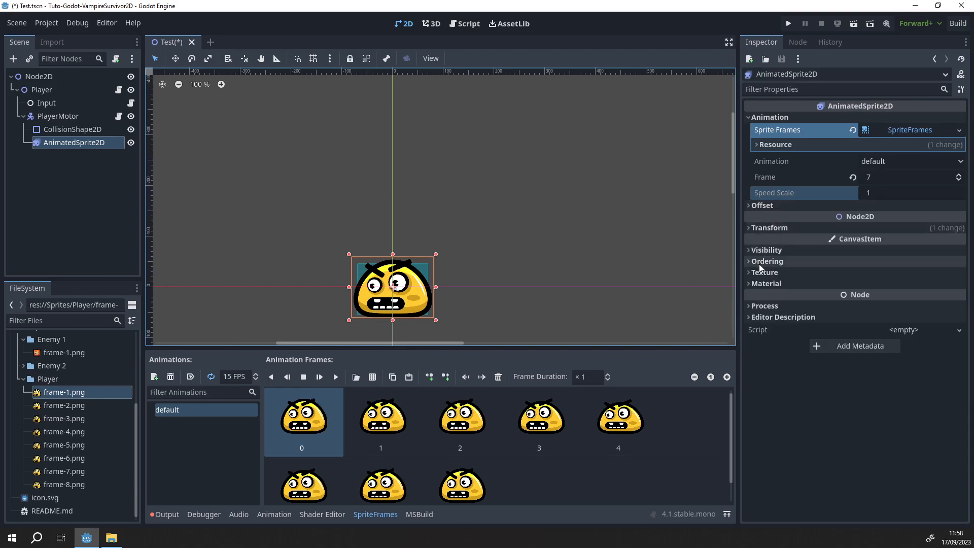
left_click(760, 273)
left_click(762, 272)
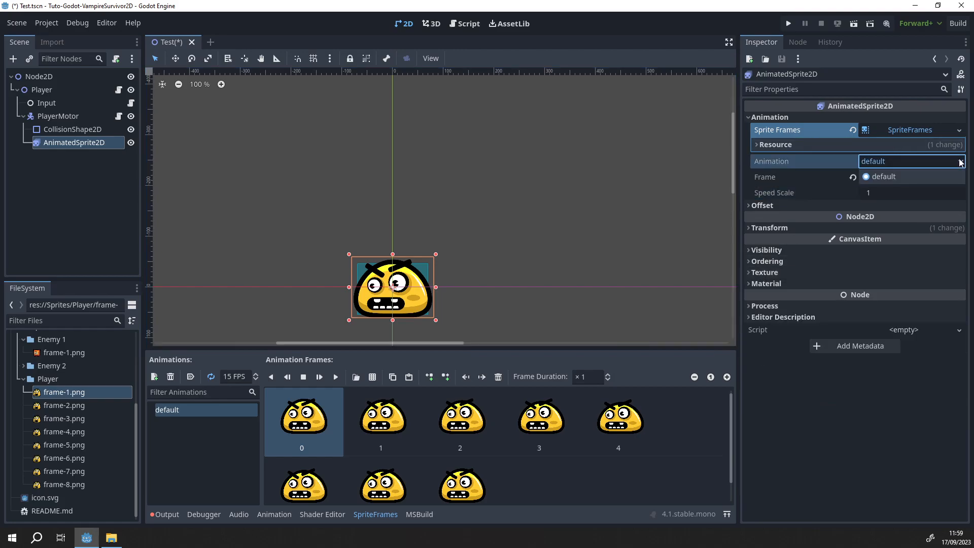
left_click(922, 143)
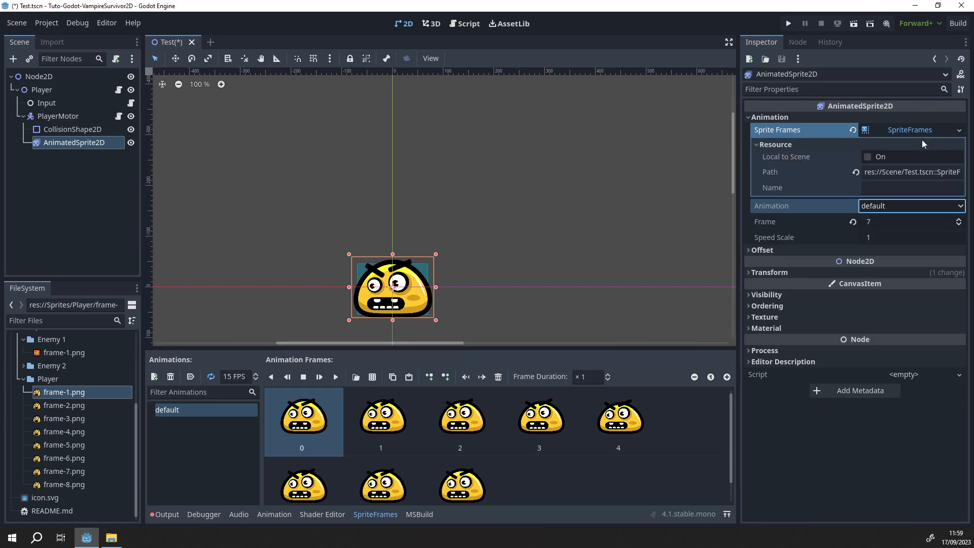
left_click(883, 144)
left_click(959, 130)
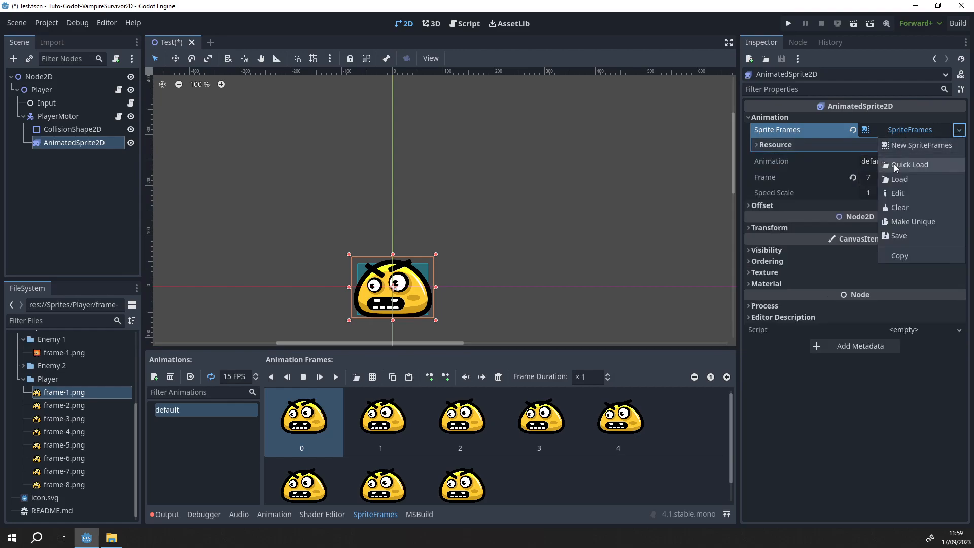
left_click(814, 461)
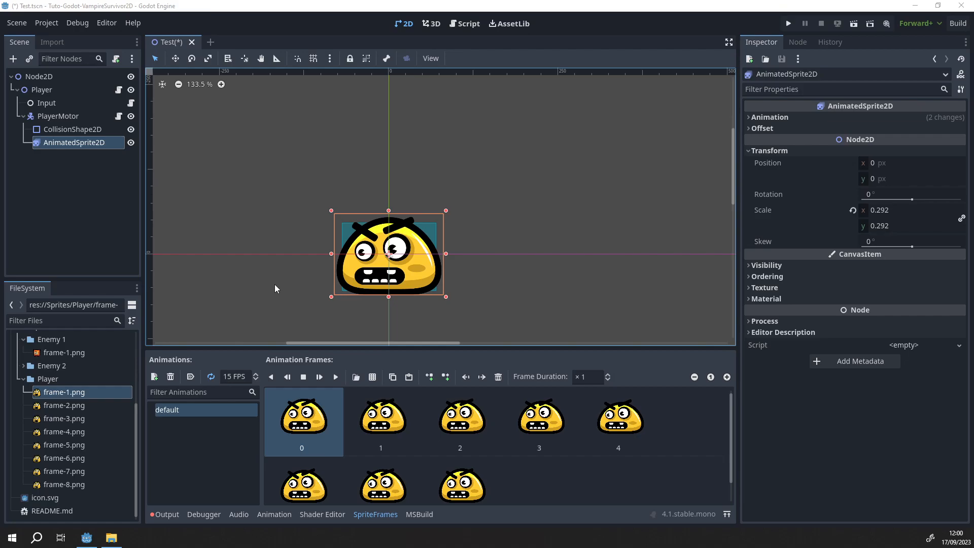
Enable autoplay on load for the default animation and save the scene.
left_click(191, 376)
middle_click_drag(245, 267, 231, 276)
key("ctrl+s")
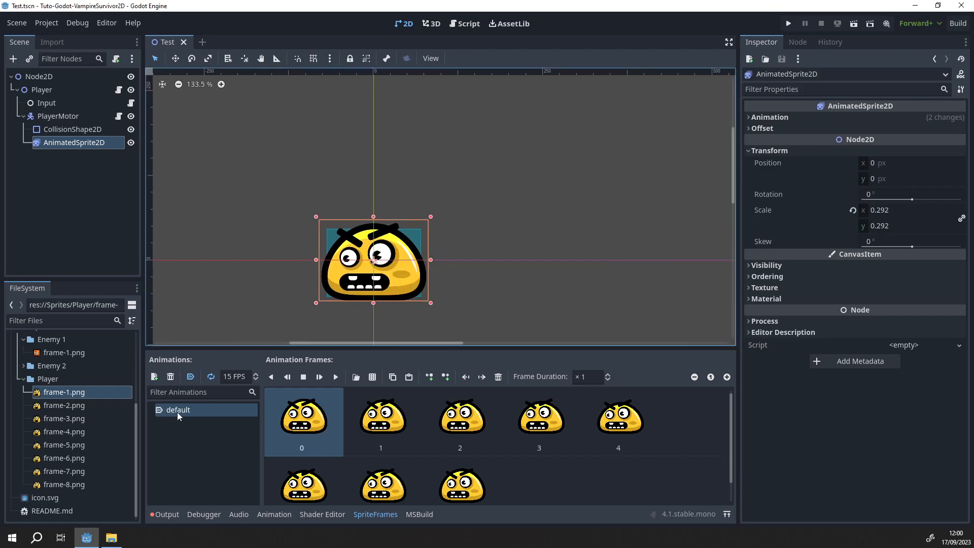
Rename the default animation to Idle.
double_click(177, 410)
type("Idle")
key("Return")
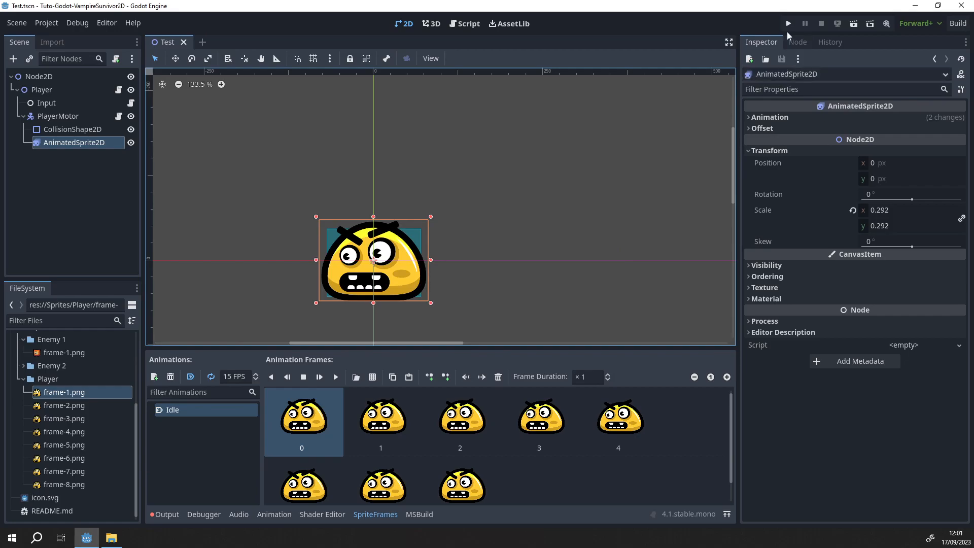
Restore the Idle animation's name to default and save the scene.
left_click(190, 410)
left_click(190, 410)
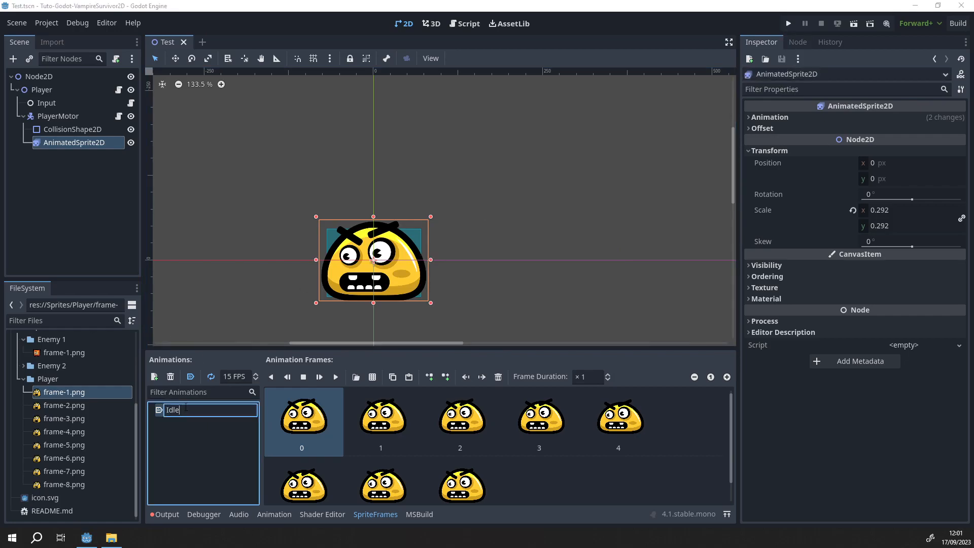
key("BackSpace")
type("default")
key("Return")
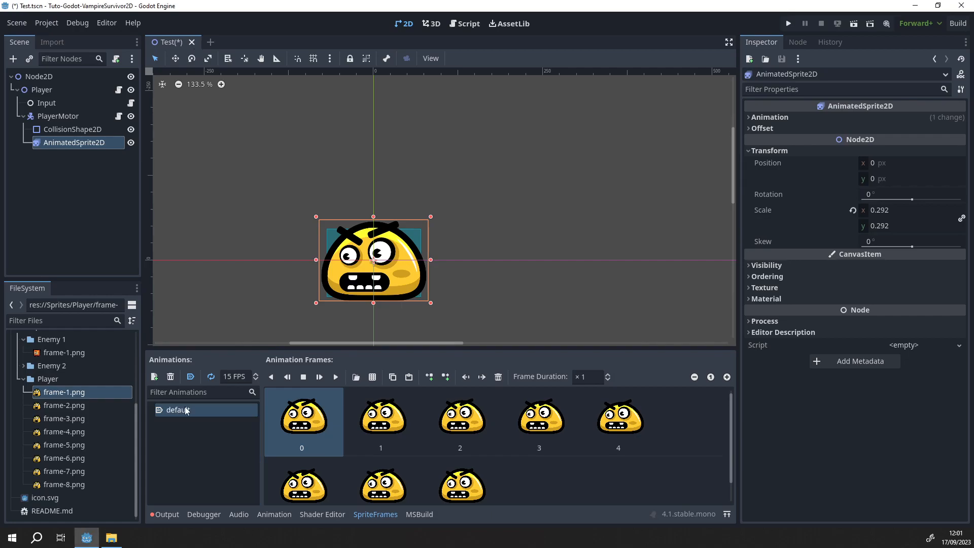
key("ctrl+s")
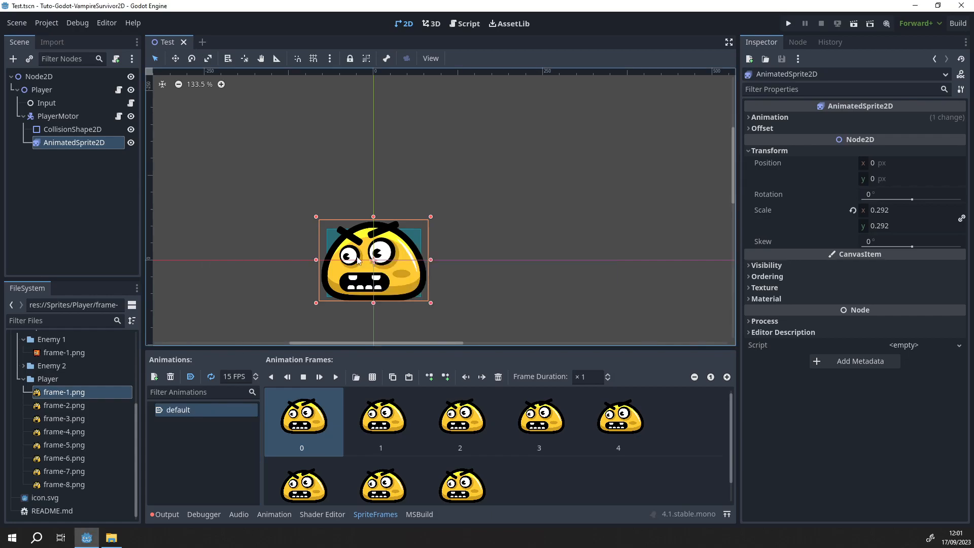
Test-run the game and move the player right, up, left and down to check the animated sprite in motion.
left_click(790, 23)
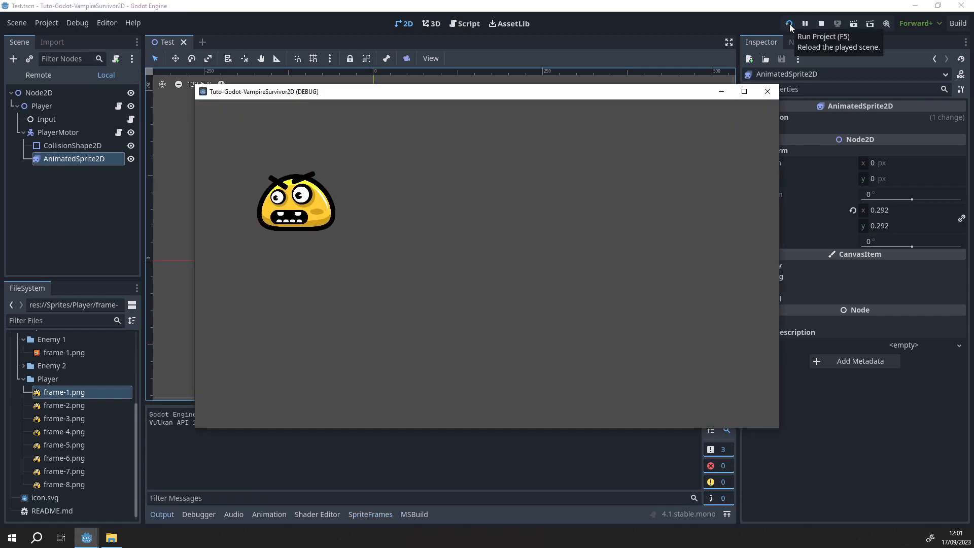
key("Right")
key("Up")
key("Left")
key("Down")
key("Left")
key("Right")
key("Up")
key("Right")
key("Left")
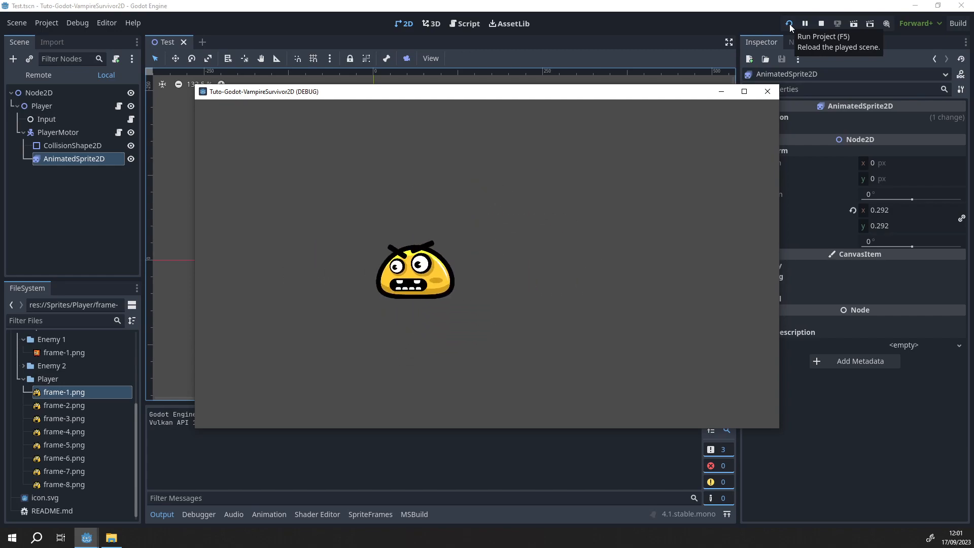
Move the player right in the running game, close it and save the scene.
key("Right")
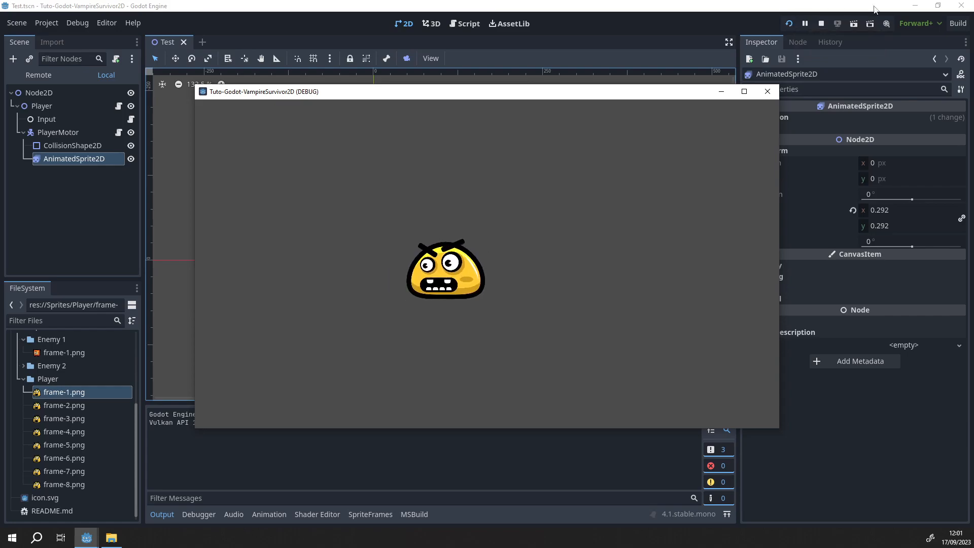
left_click(768, 99)
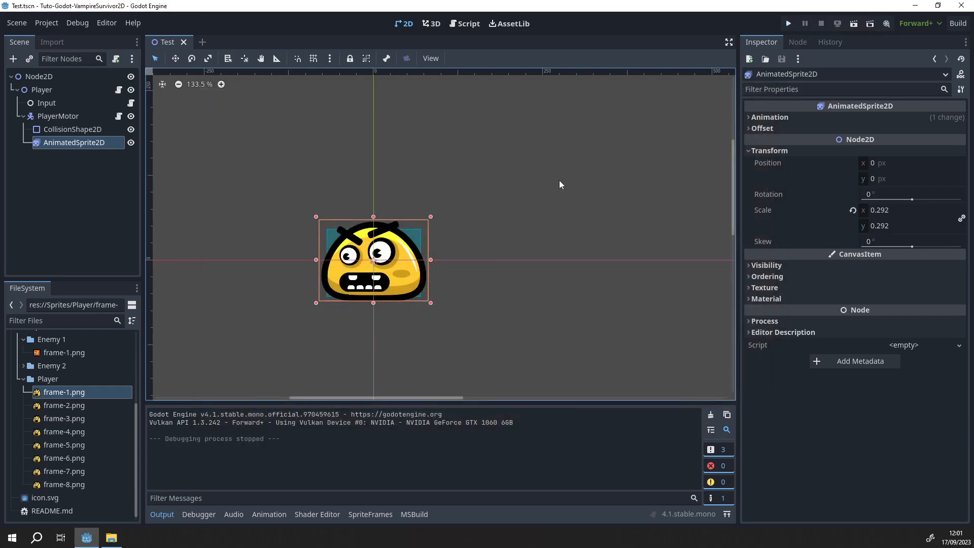
key("ctrl+s")
scroll(373, 176, "up", 1)
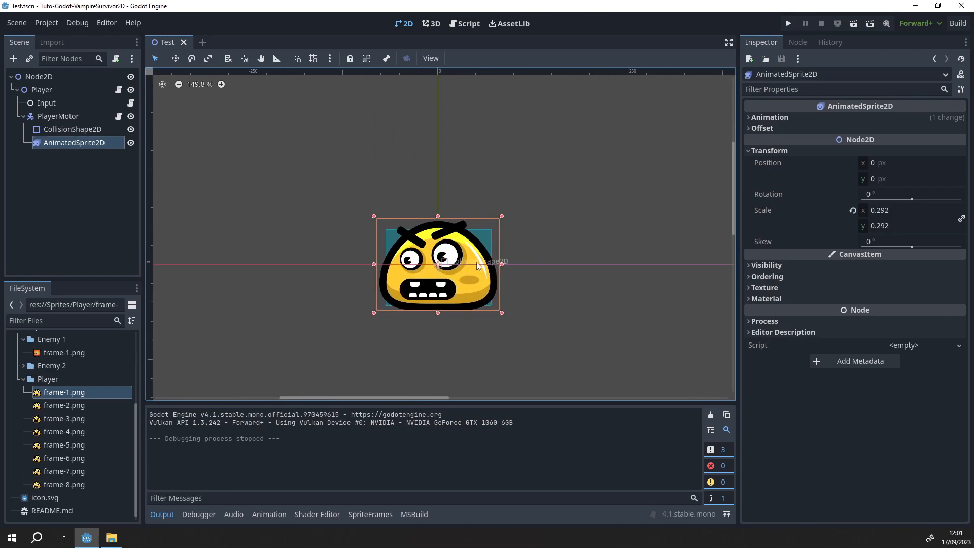
middle_click_drag(405, 205, 403, 186)
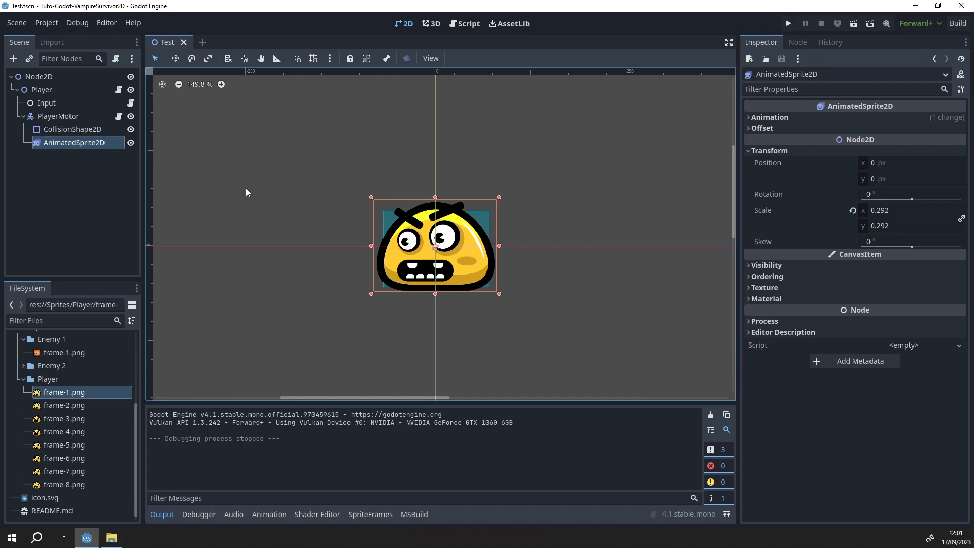
Test-run the game again, moving the player right, left, down and up, and close it.
key("F5")
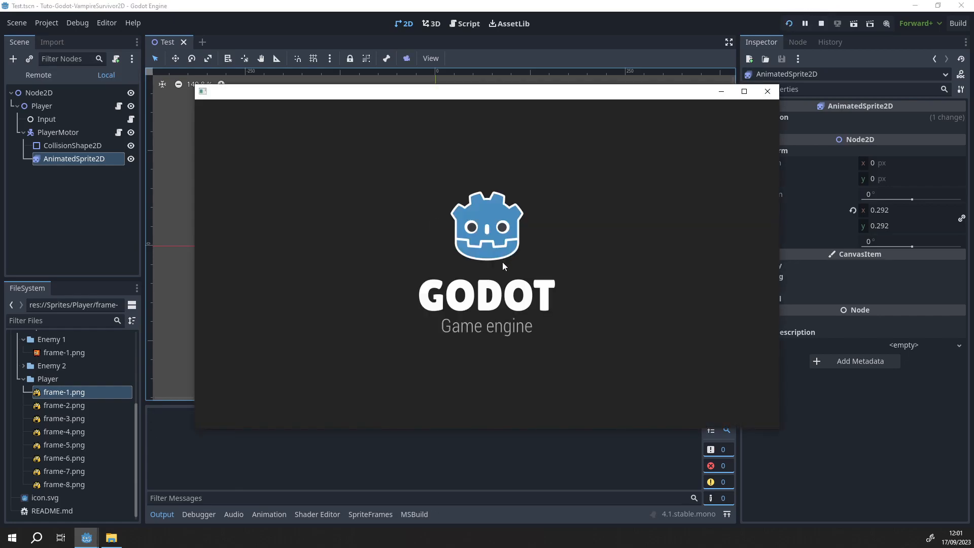
key("Right")
key("Down")
key("Right")
key("Left")
key("Right")
key("Left")
key("Right")
key("Left")
key("Right")
key("Left")
key("Down")
key("Right")
key("Left")
key("Up")
key("Right")
key("Down")
key("Left")
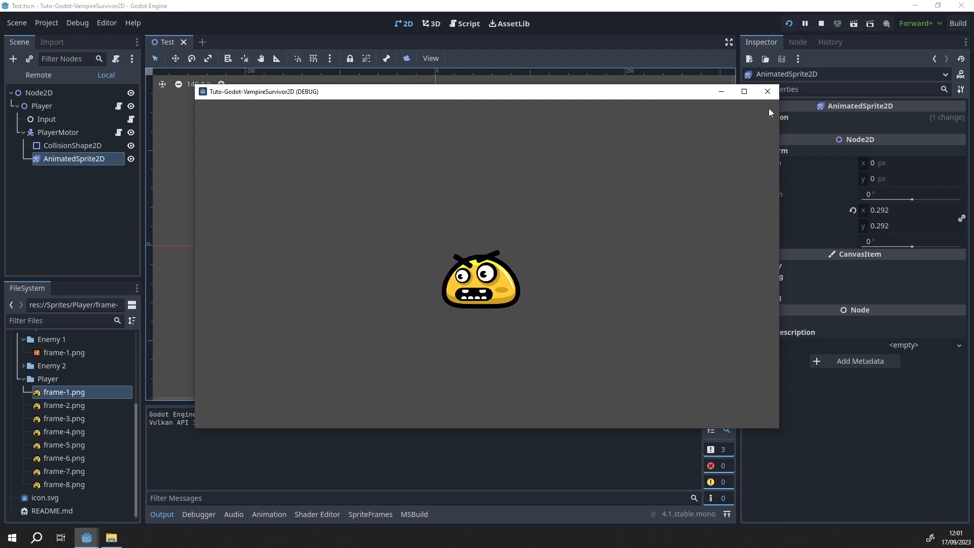
left_click(774, 93)
Clear the node selection, save the scene and collapse the Player sprites folder.
mouse_move(356, 141)
middle_mouse_down()
mouse_move(359, 154)
mouse_move(374, 148)
middle_mouse_up()
left_click(355, 165)
key("ctrl+s")
scroll(356, 218, "down", 1)
scroll(330, 198, "up", 3)
mouse_move(344, 228)
middle_mouse_down()
mouse_move(339, 199)
mouse_move(330, 219)
middle_mouse_up()
scroll(330, 219, "down", 1)
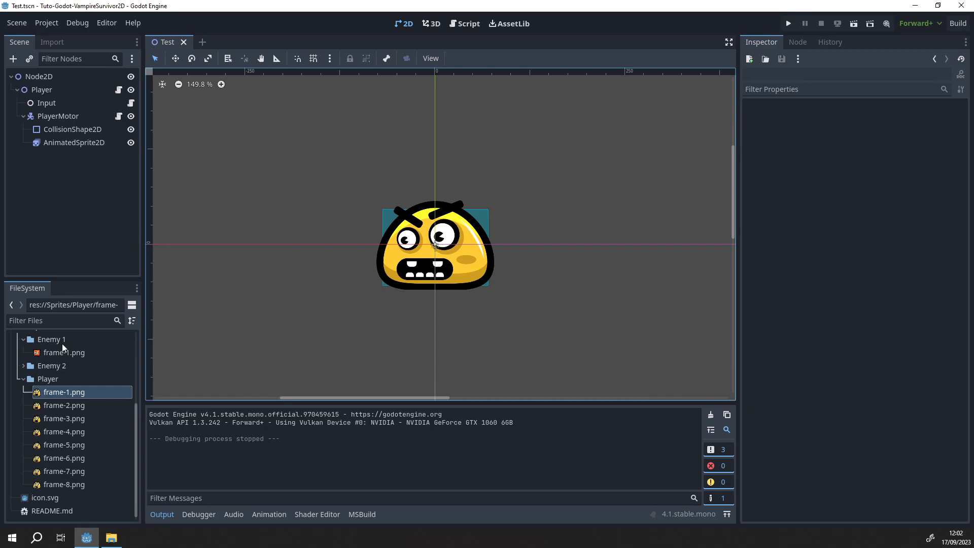
left_click(24, 379)
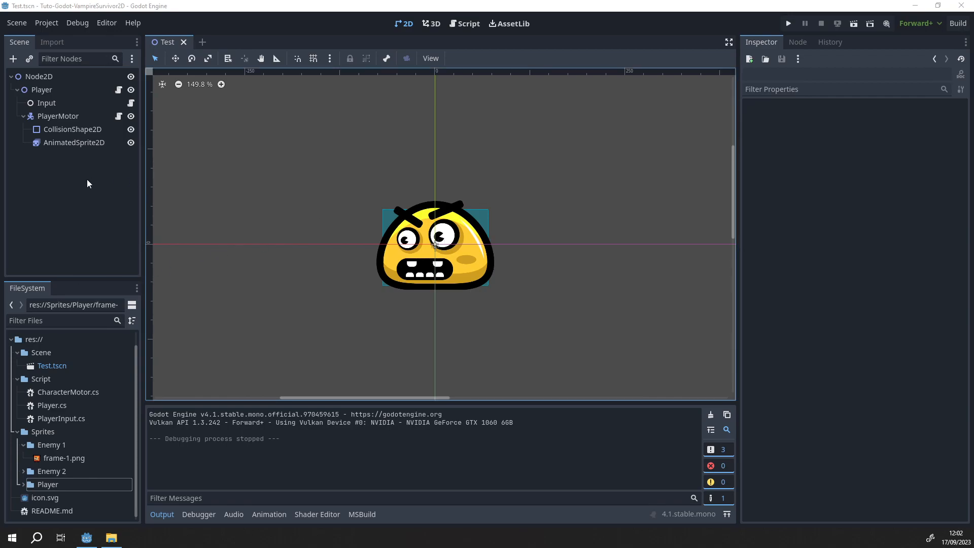
left_click(59, 187)
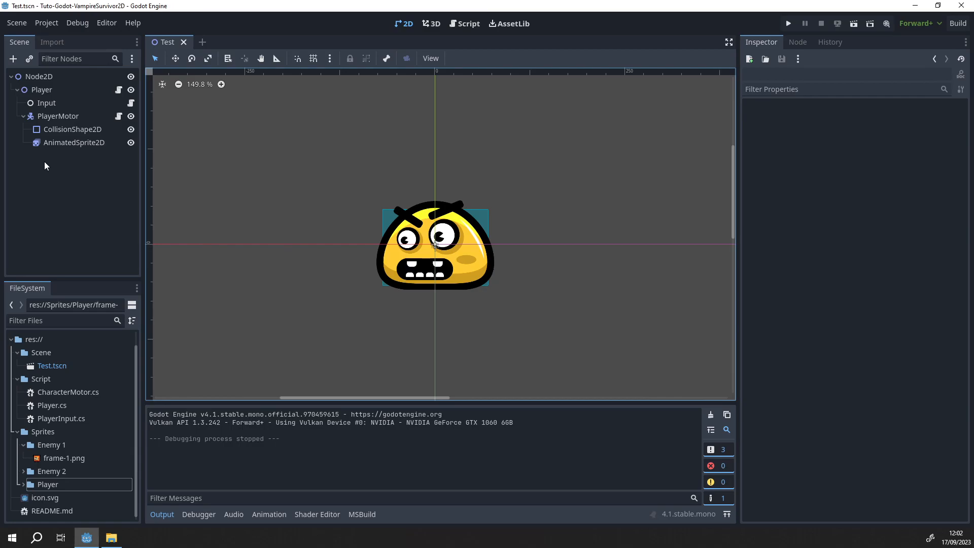
Add a Node2D child to the scene's root node, name it Enemy and save the scene.
right_click(41, 76)
left_click(69, 83)
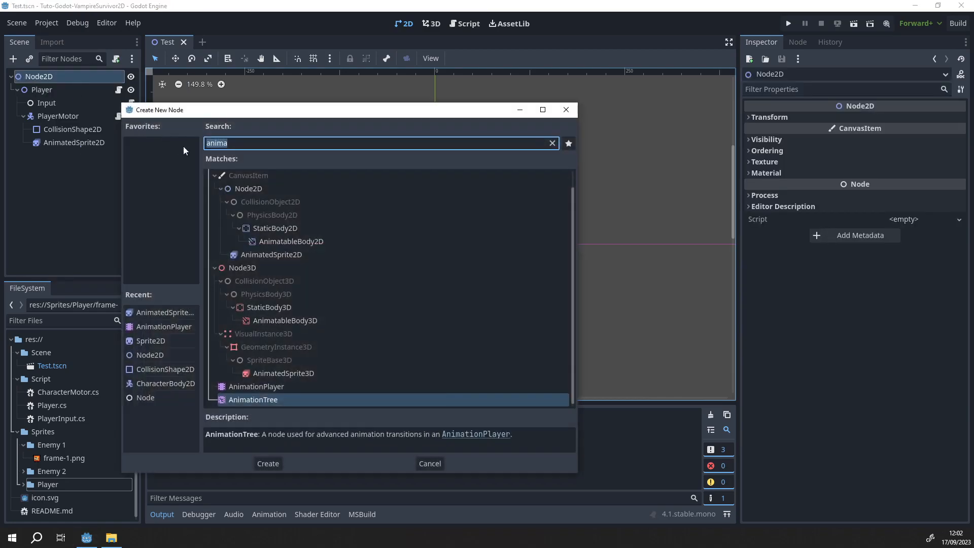
left_click(249, 188)
left_click(268, 463)
double_click(49, 154)
type("Enemy")
key("Return")
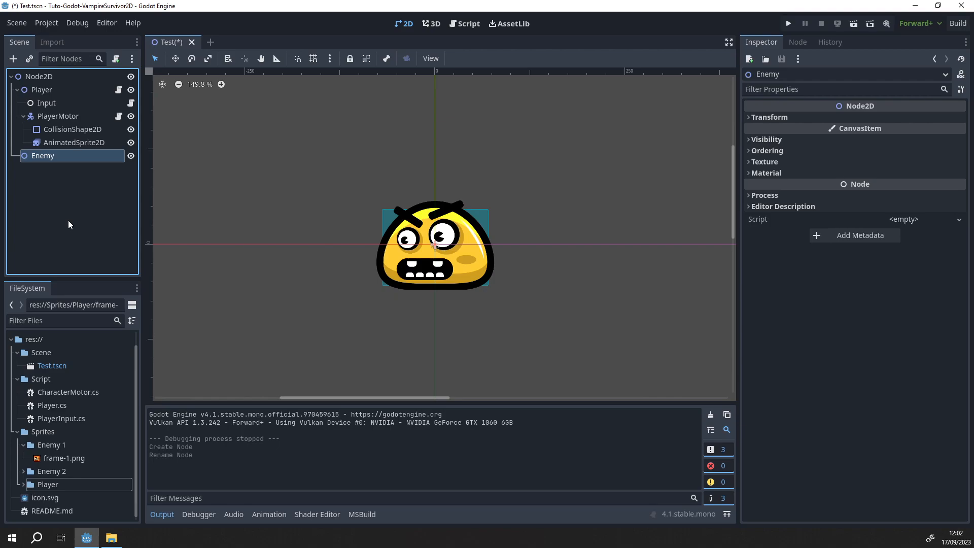
key("ctrl+s")
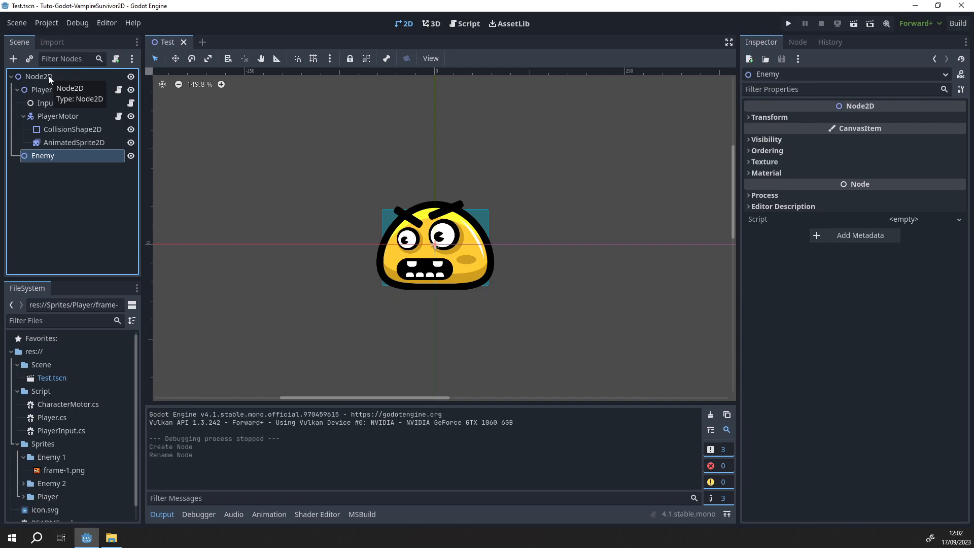
left_click(51, 76)
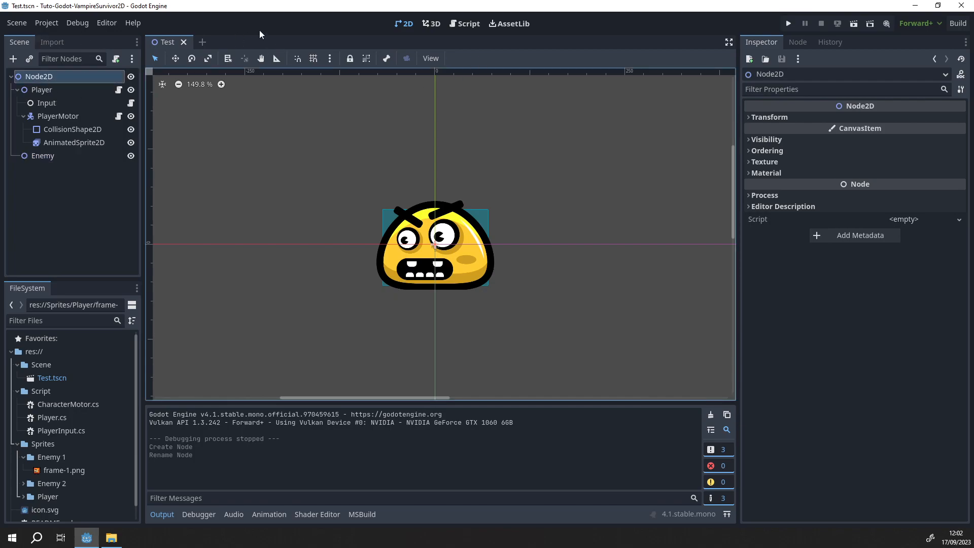
left_click(14, 59)
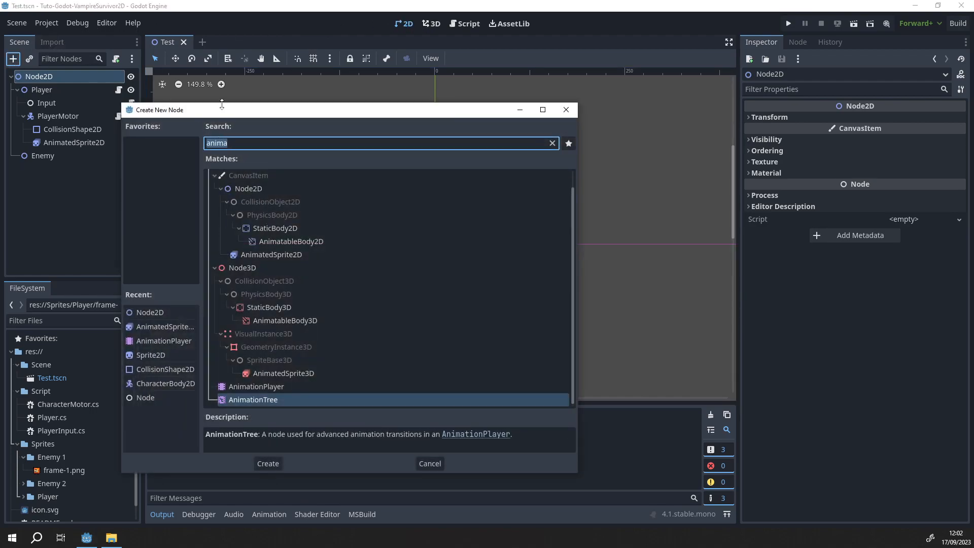
left_click_drag(223, 109, 187, 106)
left_click(528, 106)
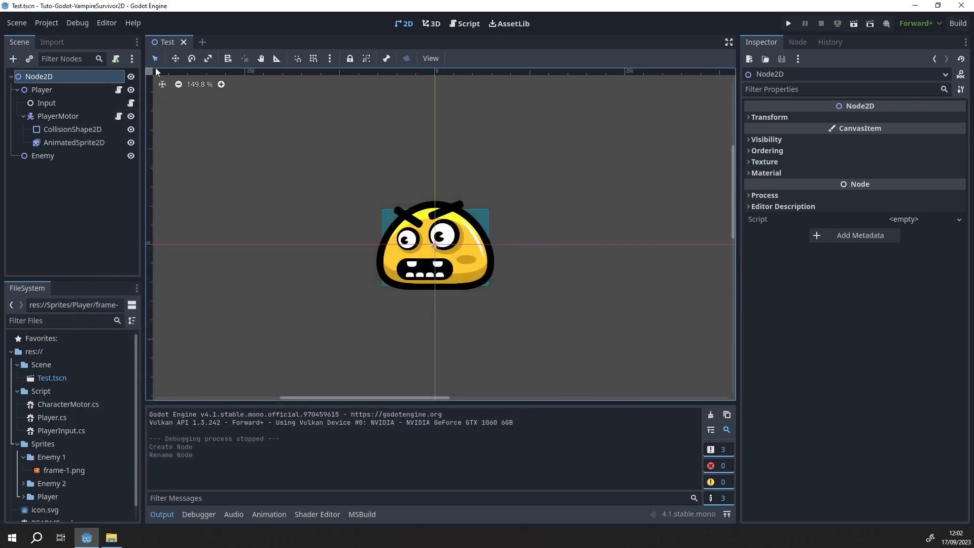
Create a new empty scene and close it without adding a root node.
left_click(17, 23)
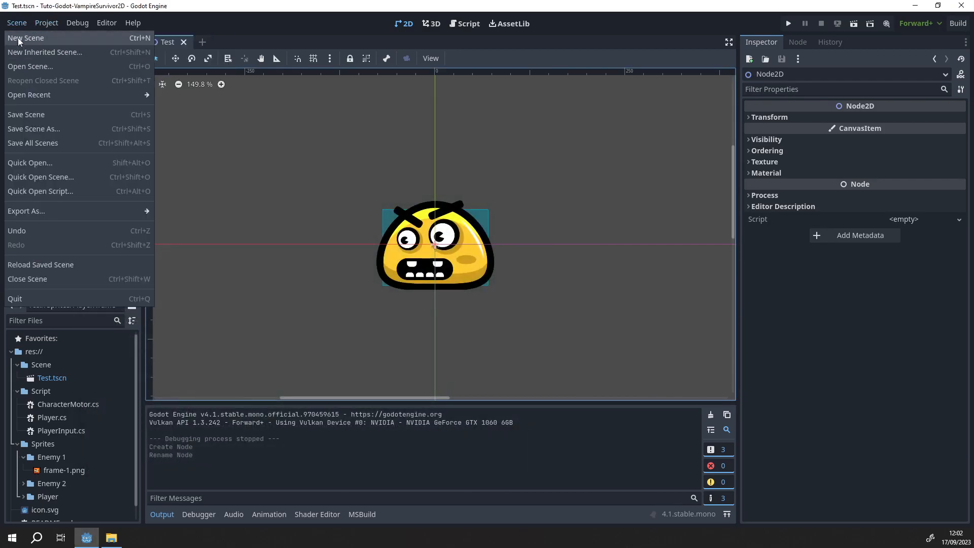
left_click(17, 37)
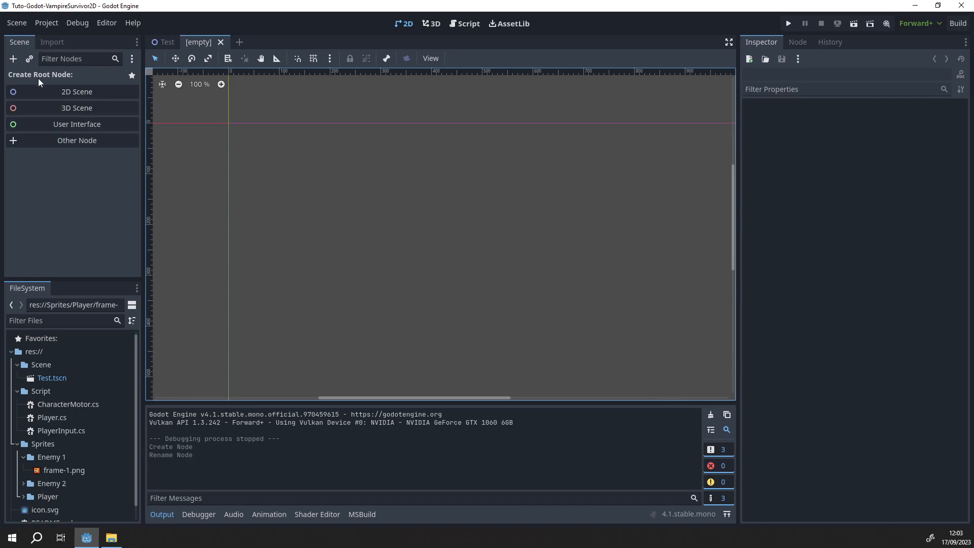
left_click(157, 44)
middle_click(211, 41)
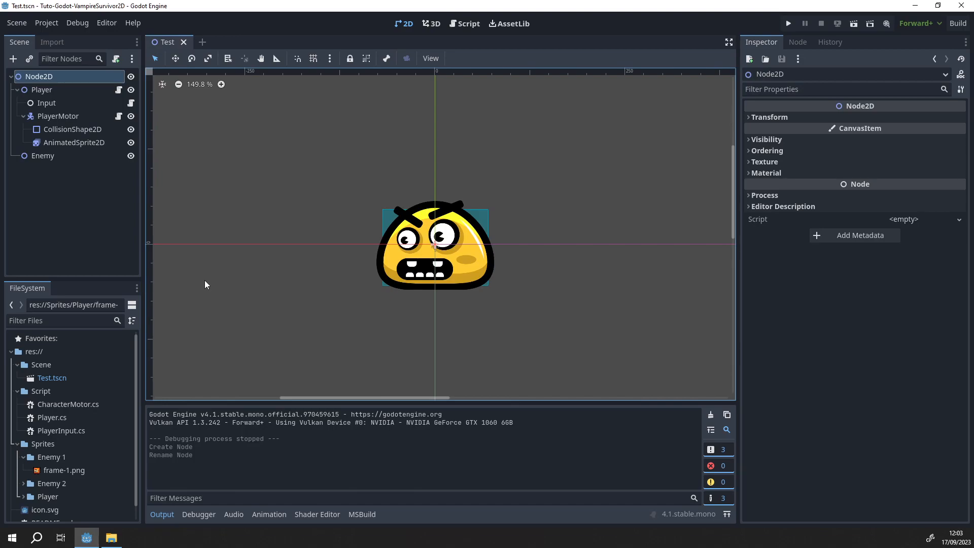
Save the Enemy node as a branch scene named enemy.tscn in the Scene folder and open that scene.
left_click(38, 157)
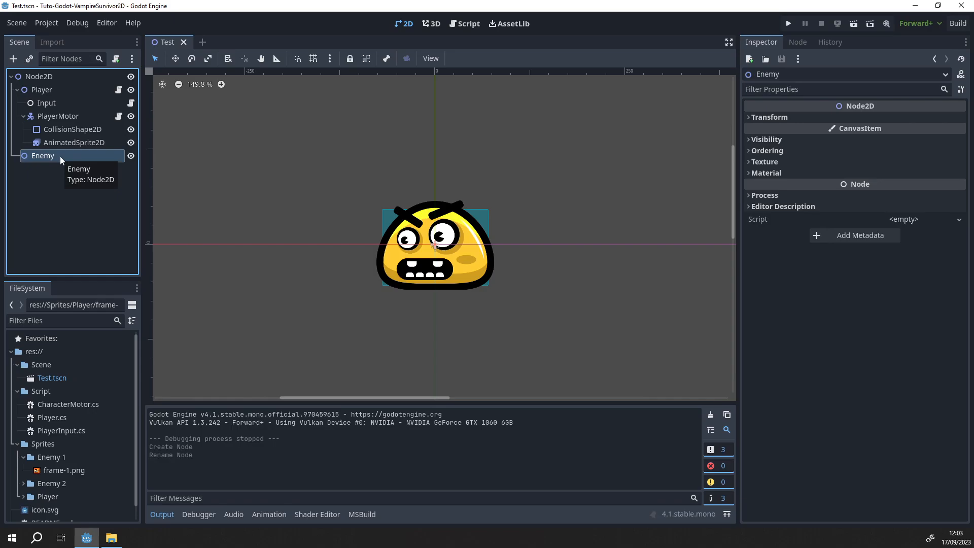
left_click_drag(59, 157, 59, 364)
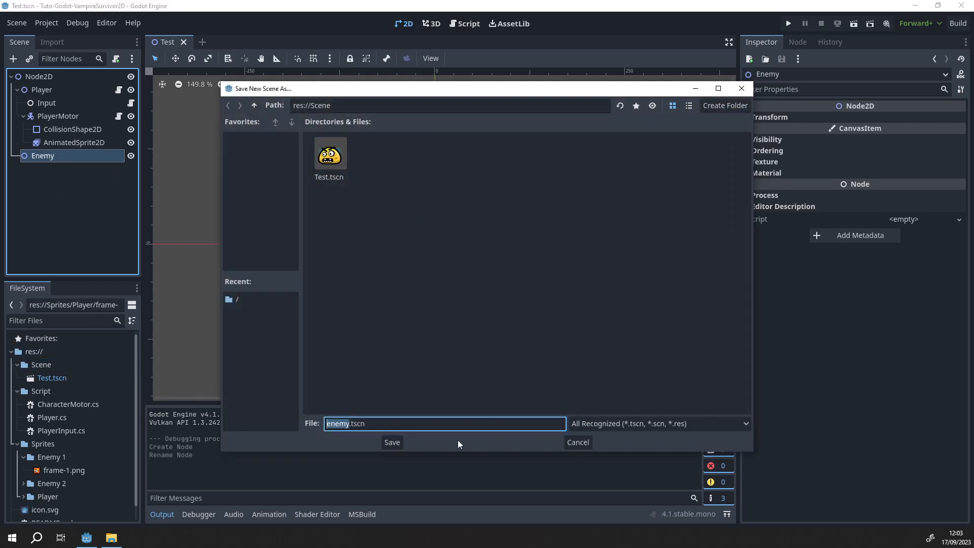
left_click(389, 440)
left_click(59, 381)
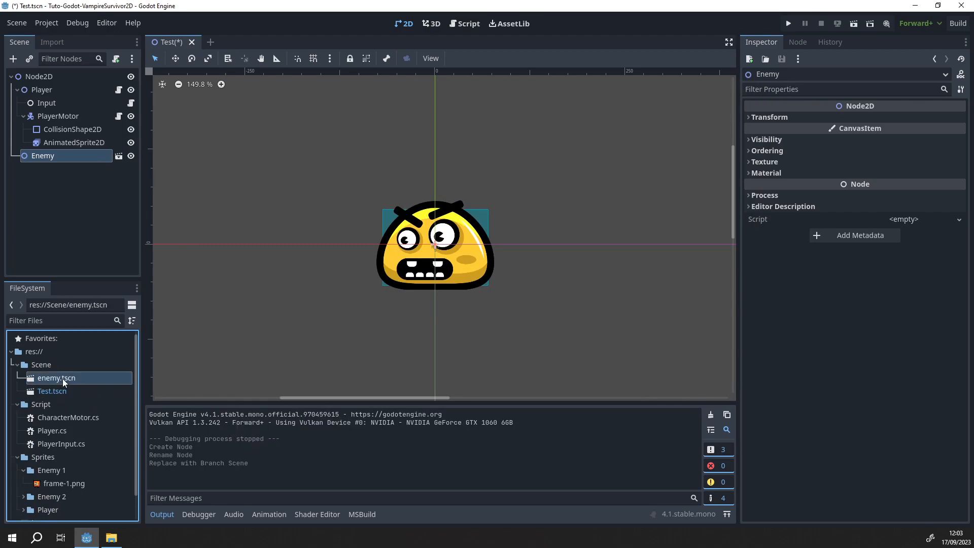
double_click(62, 379)
middle_click_drag(222, 143, 233, 211)
scroll(224, 148, "down", 1)
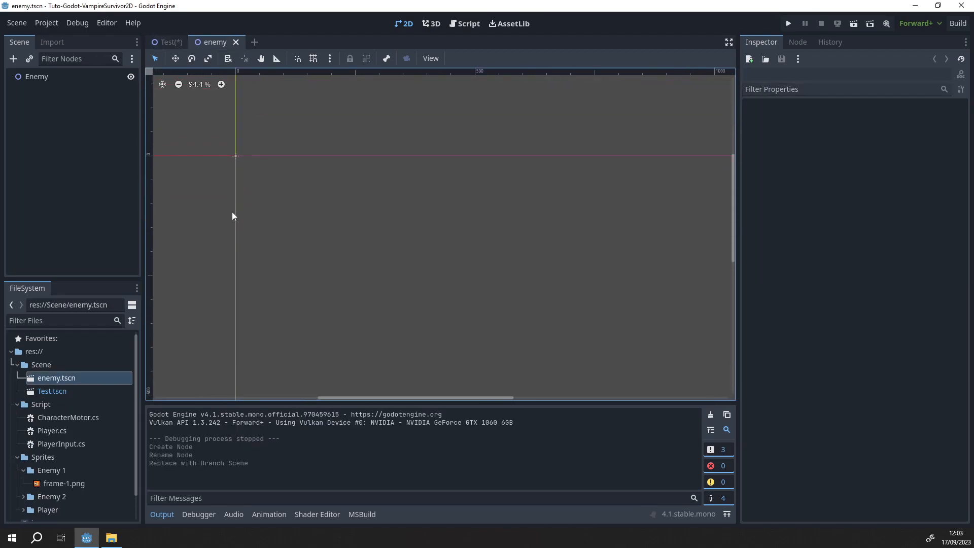
left_click(49, 74)
Remove enemy.tscn from the project and close its open scene without saving.
right_click(47, 378)
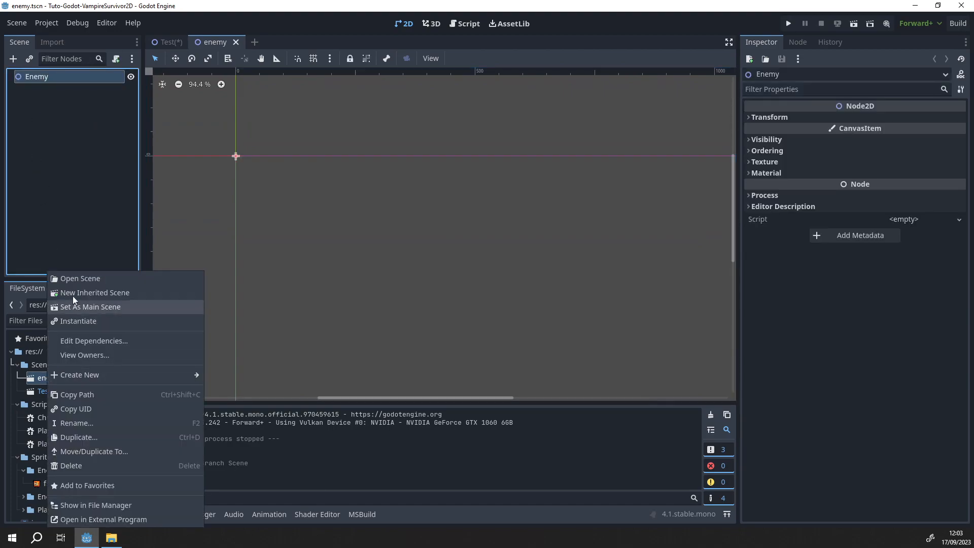
left_click(29, 239)
left_click(56, 379)
key("Delete")
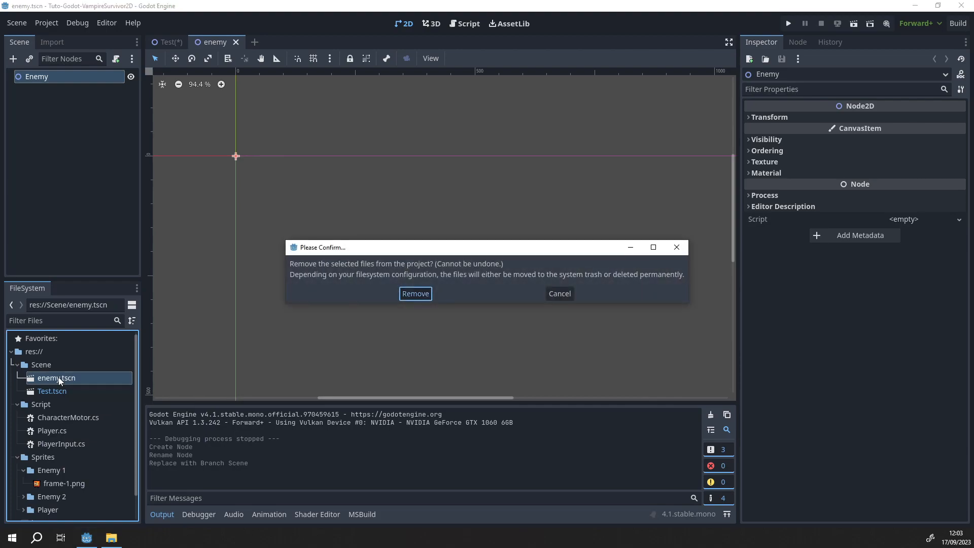
key("Return")
left_click(160, 40)
left_click(226, 40)
left_click(243, 42)
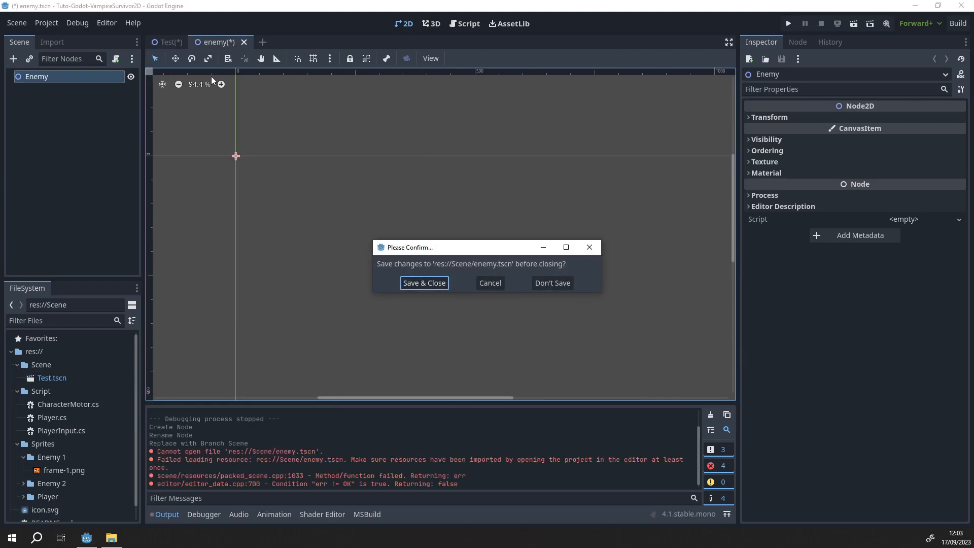
left_click(535, 281)
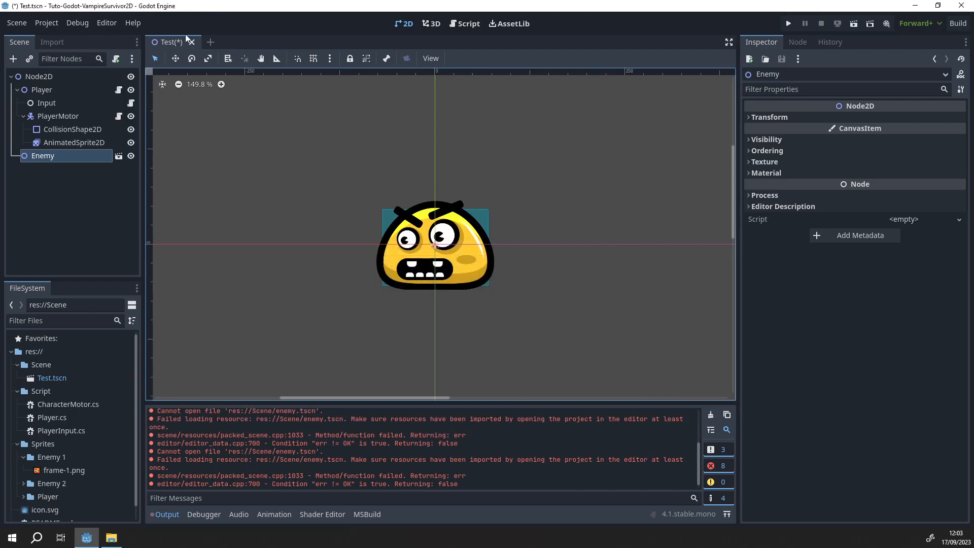
Delete the Enemy node from the Test scene.
left_click(84, 194)
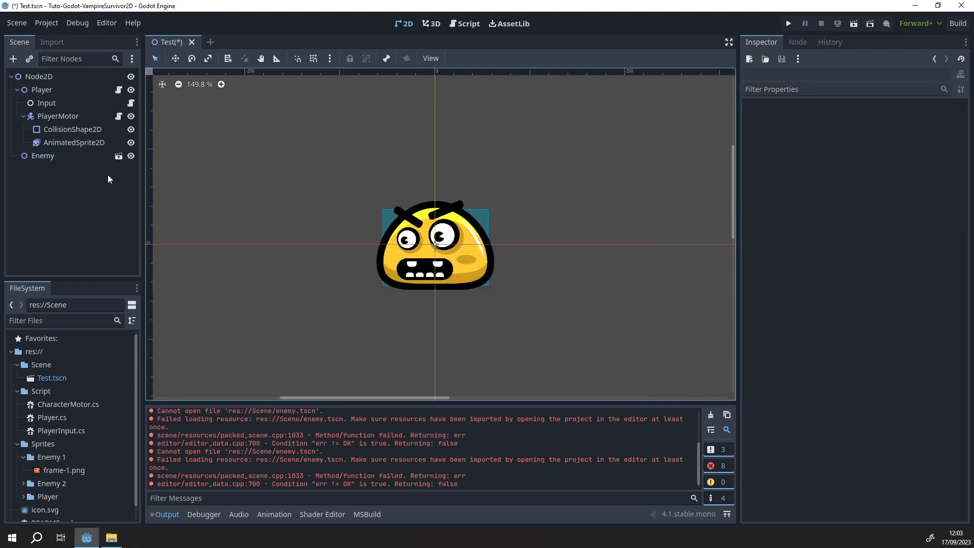
left_click(59, 157)
key("Delete")
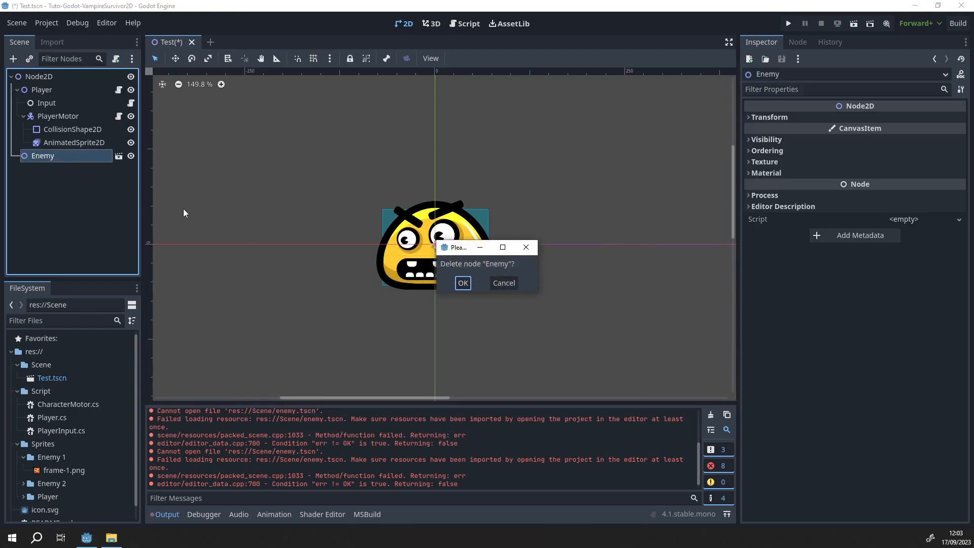
key("Return")
Add a Node2D as a child of the Test scene's root node and rename it Enemy.
right_click(34, 77)
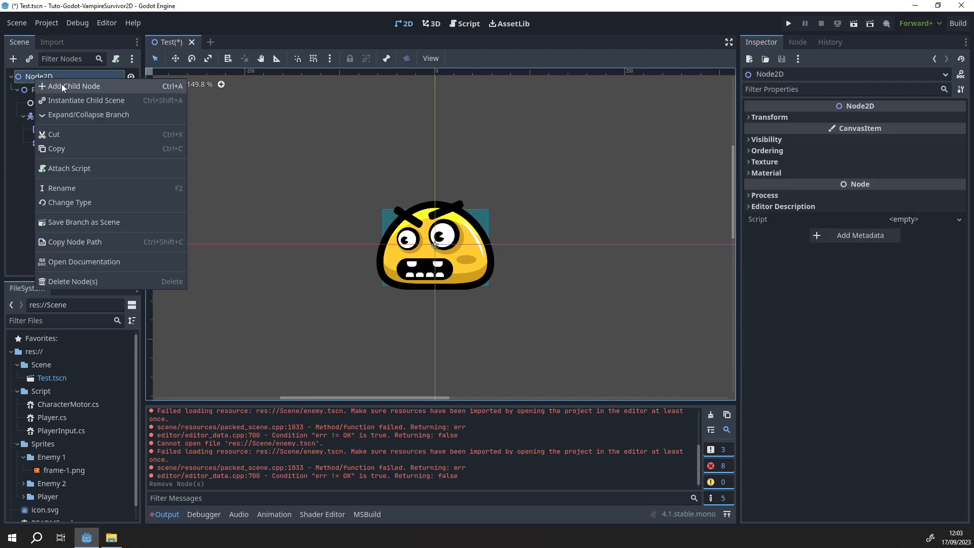
left_click(62, 83)
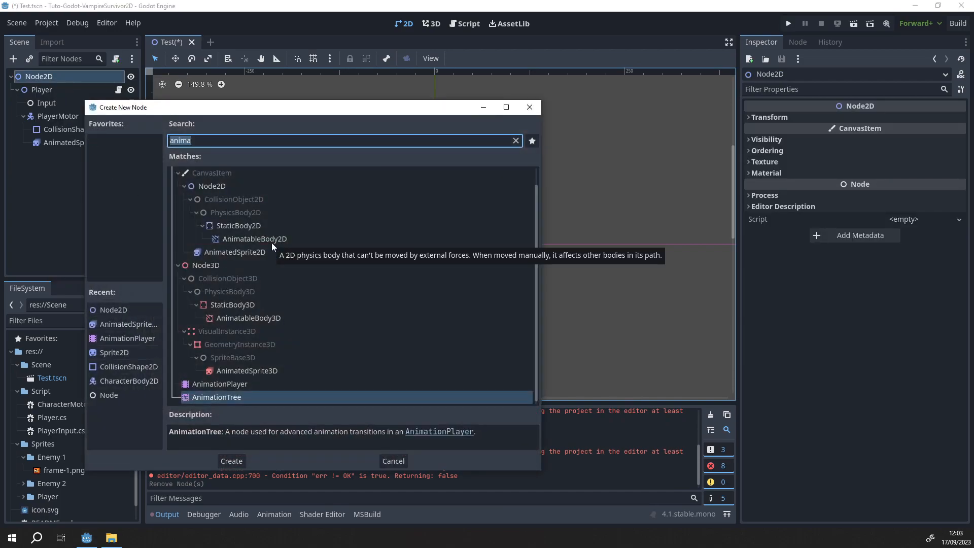
type("Node")
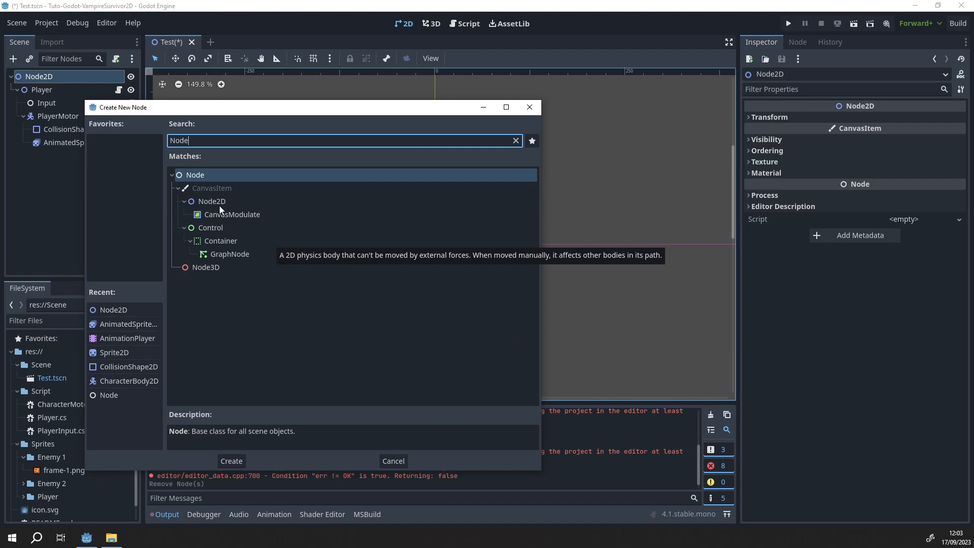
double_click(214, 202)
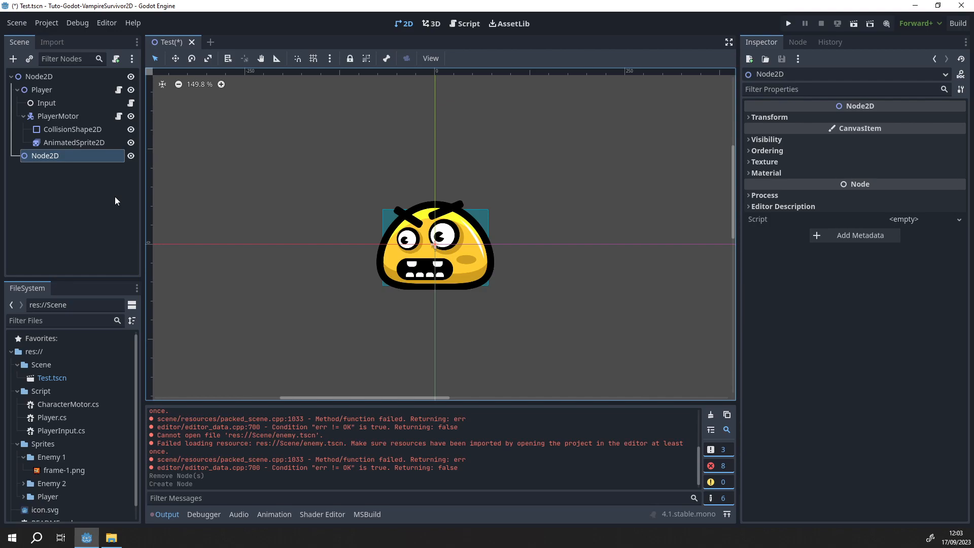
double_click(63, 155)
type("Enem")
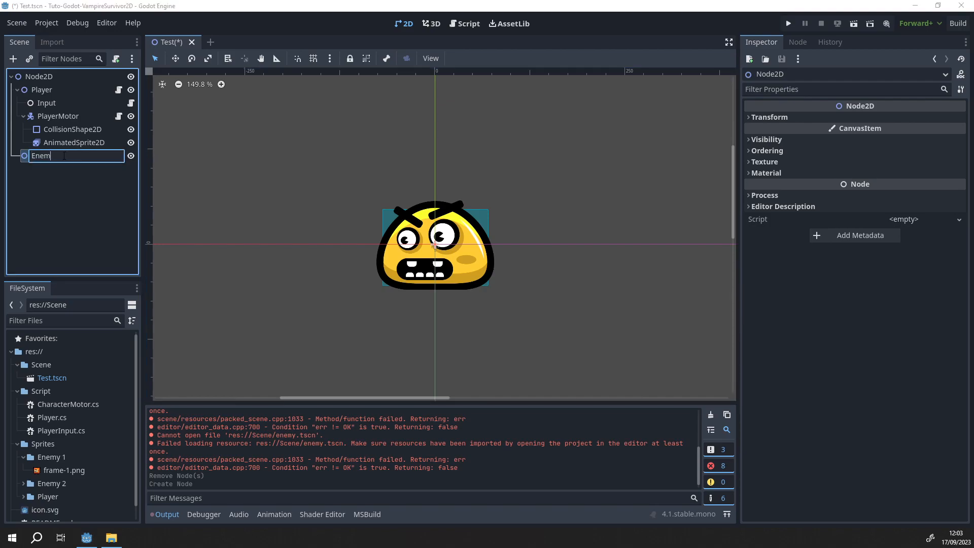
type("yt")
key("Return")
double_click(64, 156)
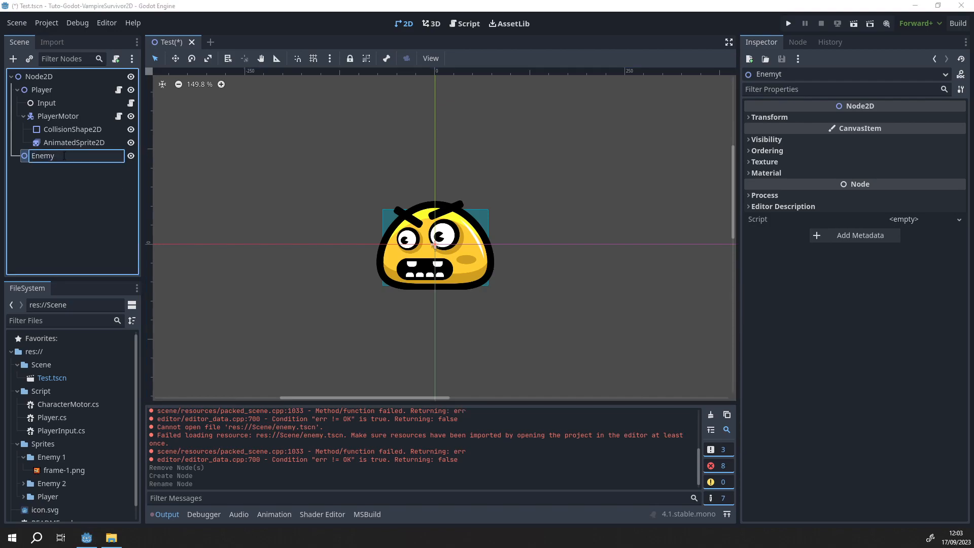
key("Return")
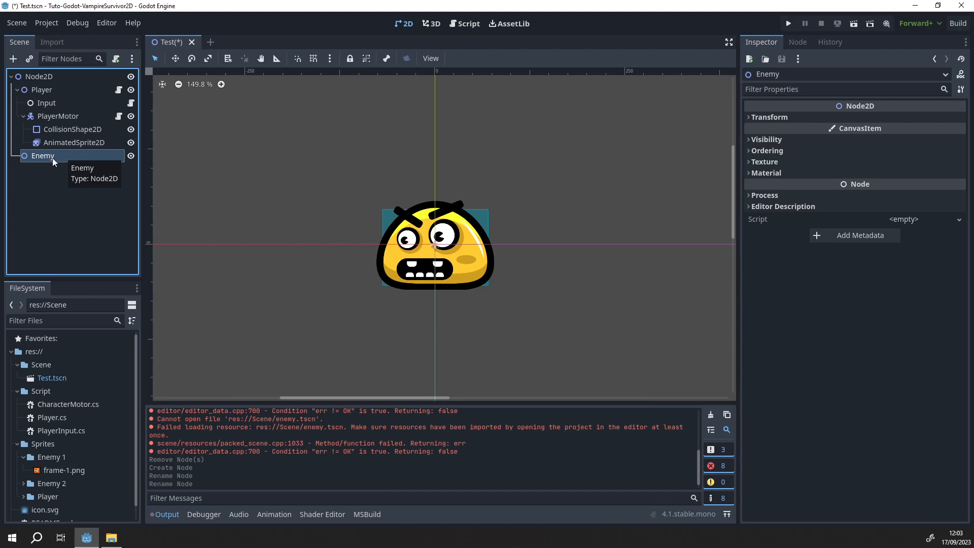
Add a Sprite2D node as a child of the Enemy node.
right_click(53, 161)
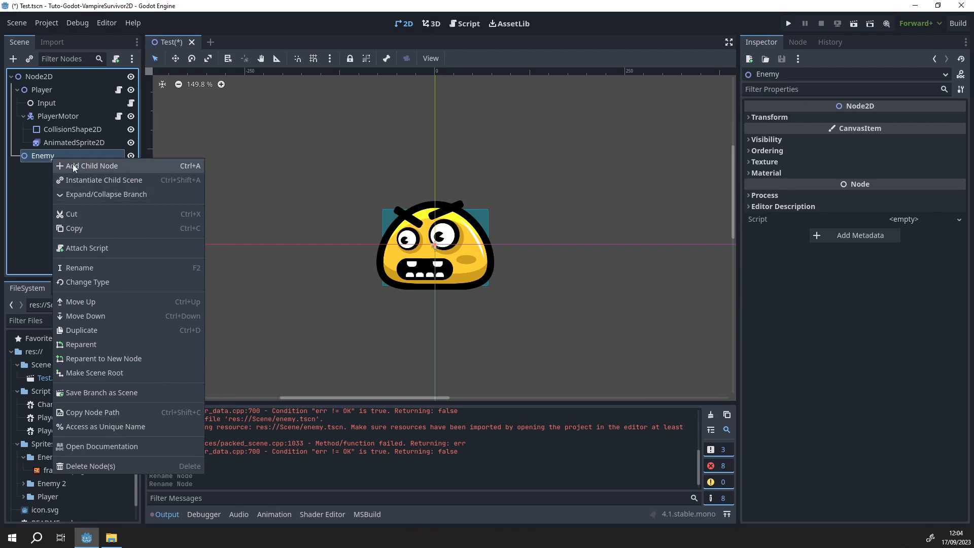
left_click(72, 163)
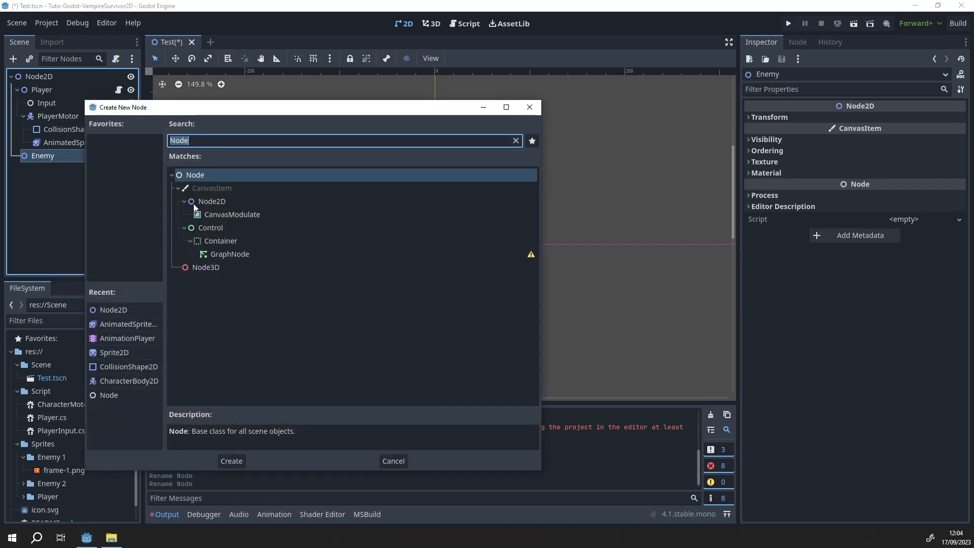
key("BackSpace")
type("Sprite")
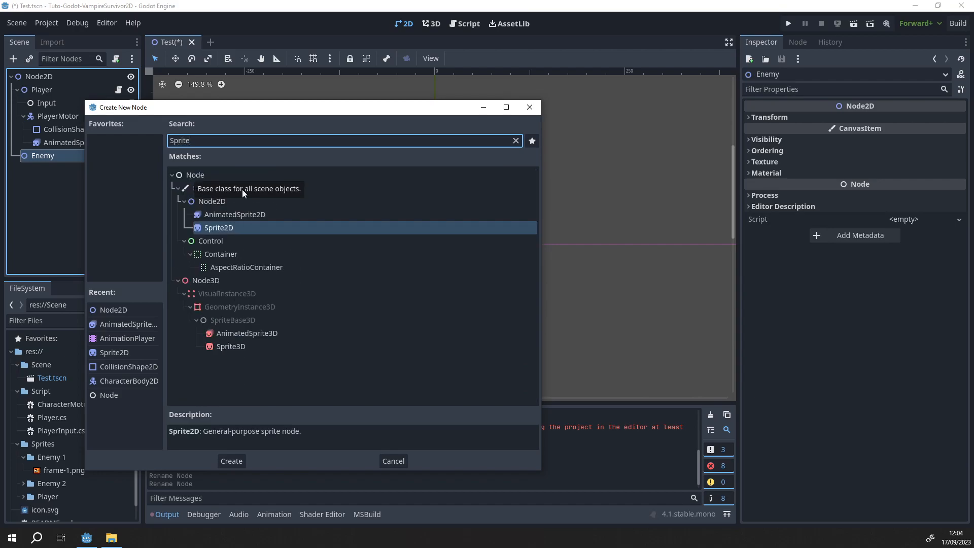
double_click(242, 231)
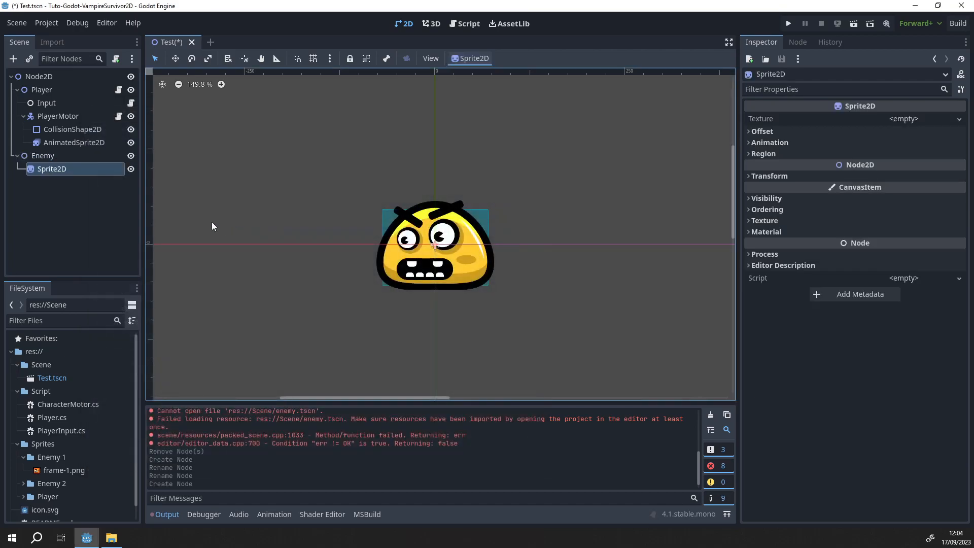
Assign frame-1.png from the Enemy 1 sprites folder as the Sprite2D's texture.
left_click(959, 121)
left_click(698, 166)
left_click_drag(61, 471, 922, 118)
scroll(428, 210, "down", 2)
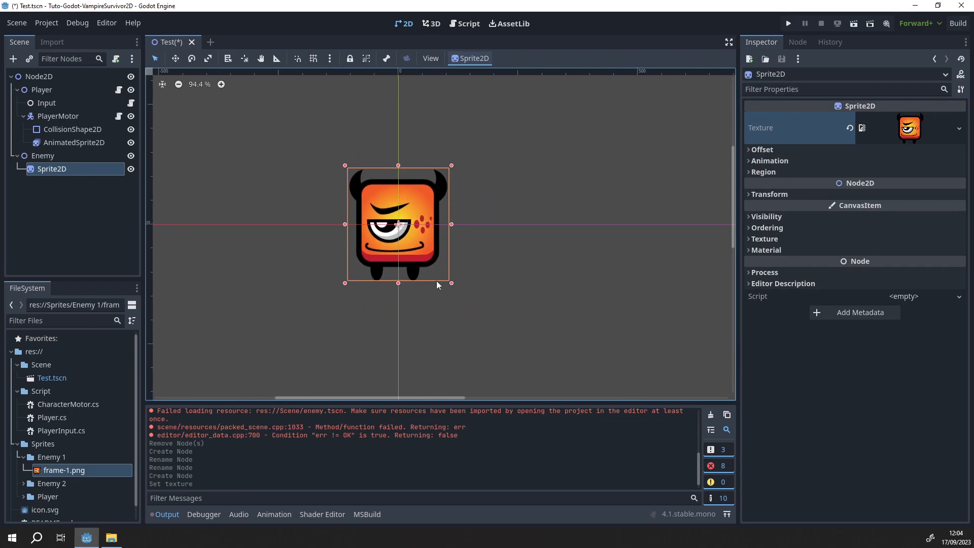
left_click_drag(451, 282, 436, 265)
left_click_drag(429, 252, 428, 252)
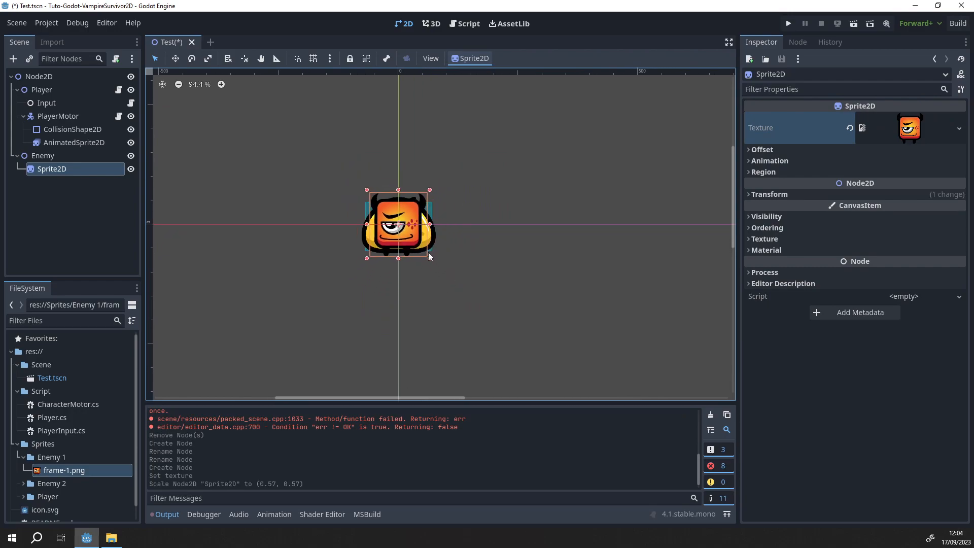
key("ctrl+z")
Shrink the enemy's Sprite2D proportionally to a scale of about 0.52 and save the Test scene.
left_click_drag(451, 282, 427, 253)
key("ctrl+s")
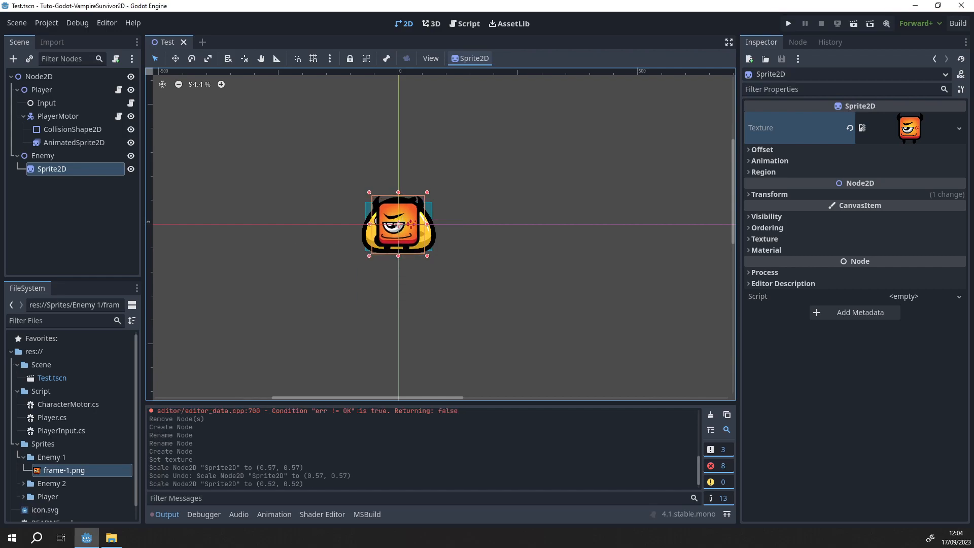
scroll(375, 218, "up", 4)
middle_click_drag(376, 218, 309, 199)
scroll(325, 203, "up", 2)
Set the Enemy node's x position to 600 px and save the Test scene.
left_click(43, 156)
scroll(277, 201, "down", 5)
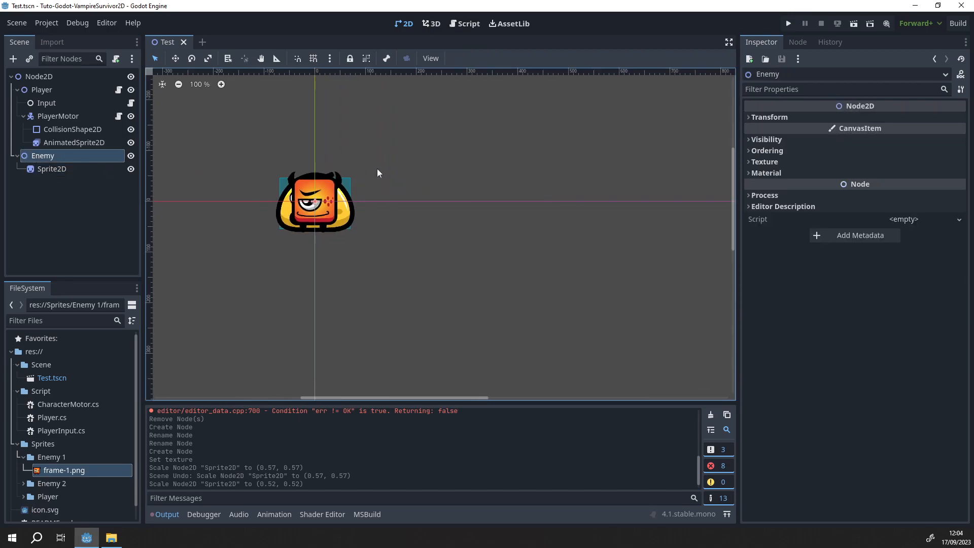
left_click(749, 117)
left_click_drag(880, 132, 929, 133)
left_click(908, 128)
type("600")
key("Return")
key("ctrl+s")
middle_click_drag(576, 247, 376, 254)
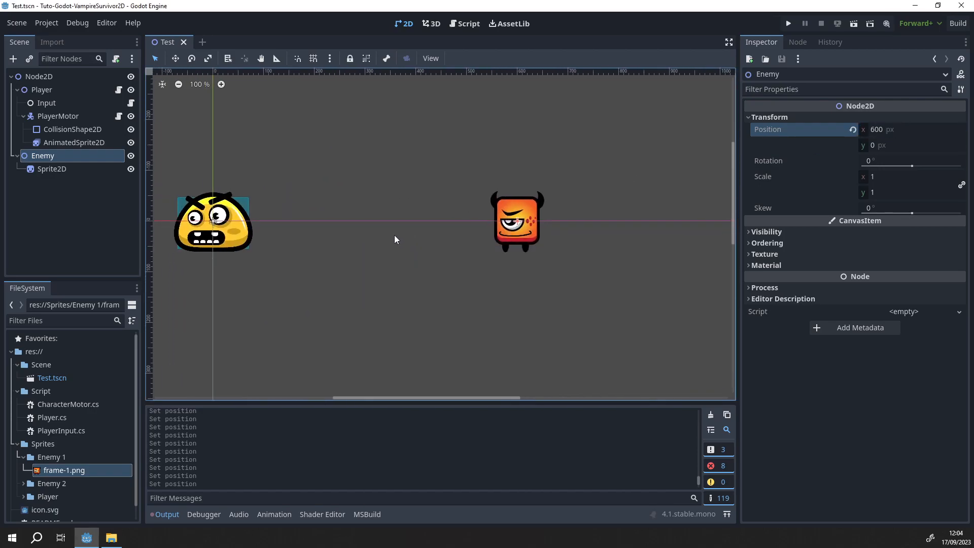
Collapse the project's existing folders and create a new folder named Prefabs in res://.
scroll(396, 239, "down", 1)
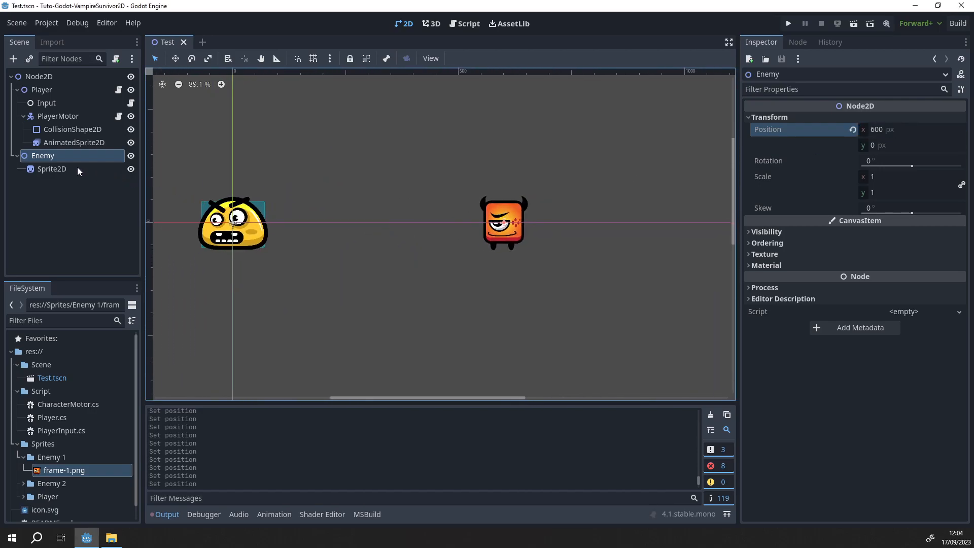
mouse_move(46, 160)
left_mouse_down()
mouse_move(38, 388)
mouse_move(48, 158)
left_mouse_up()
left_click(17, 391)
left_click(17, 404)
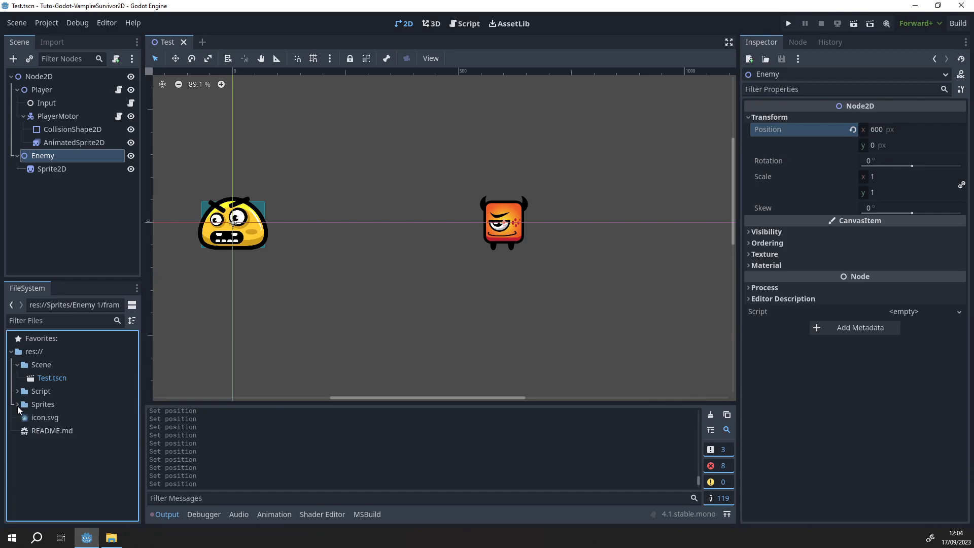
left_click(18, 365)
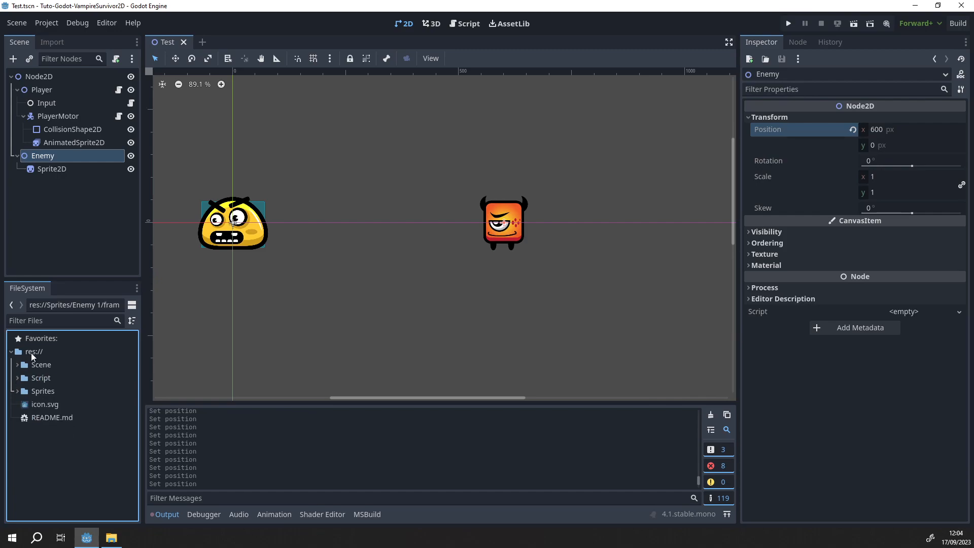
right_click(31, 352)
mouse_move(111, 363)
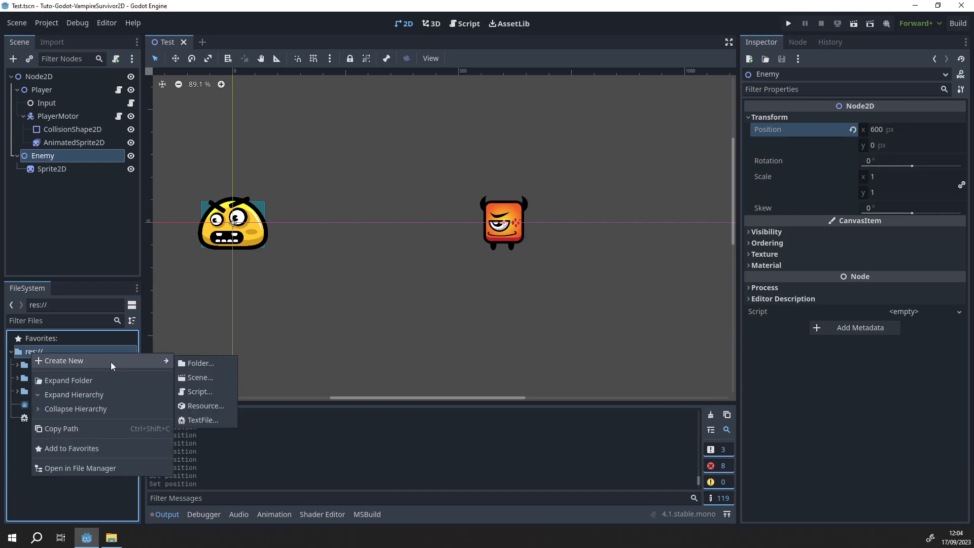
left_click(195, 361)
type("Prefabs")
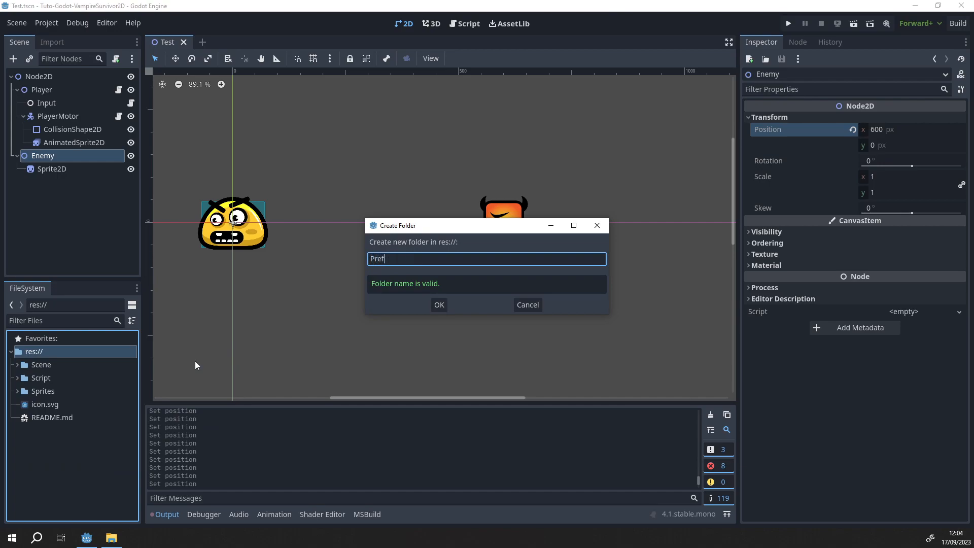
key("Return")
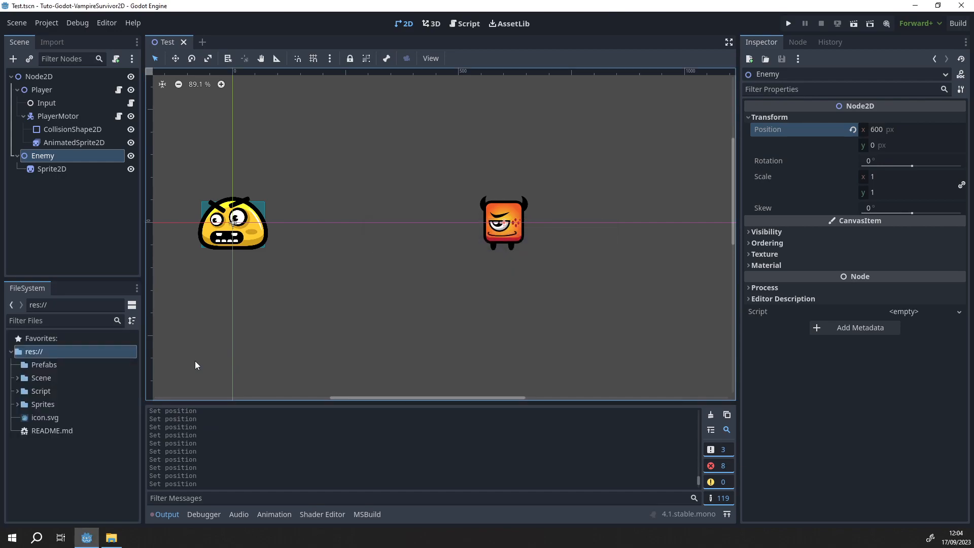
Save the Enemy node as a branch scene named Enemy.tscn in the Prefabs folder.
left_click(57, 360)
left_click_drag(46, 158, 46, 368)
key("Home")
key("Delete")
type("E")
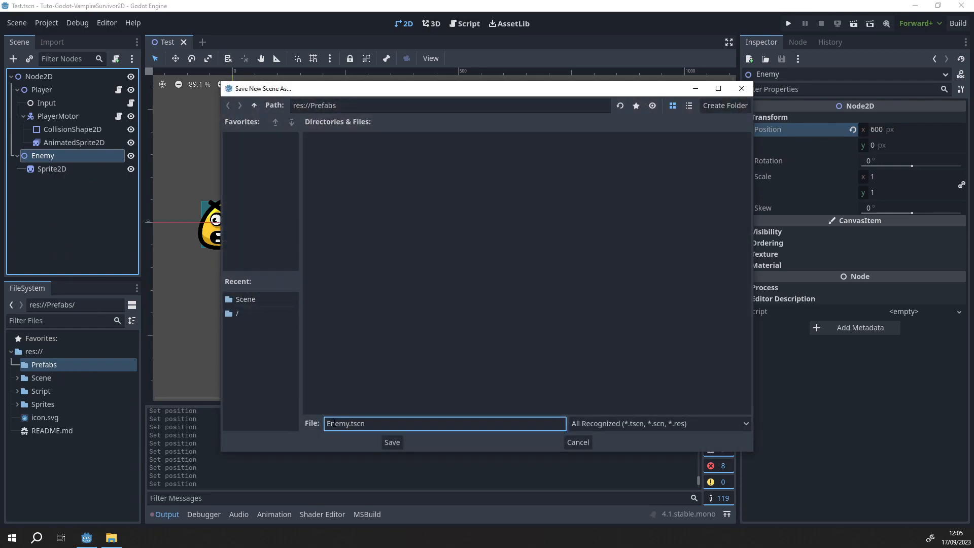
left_click(392, 442)
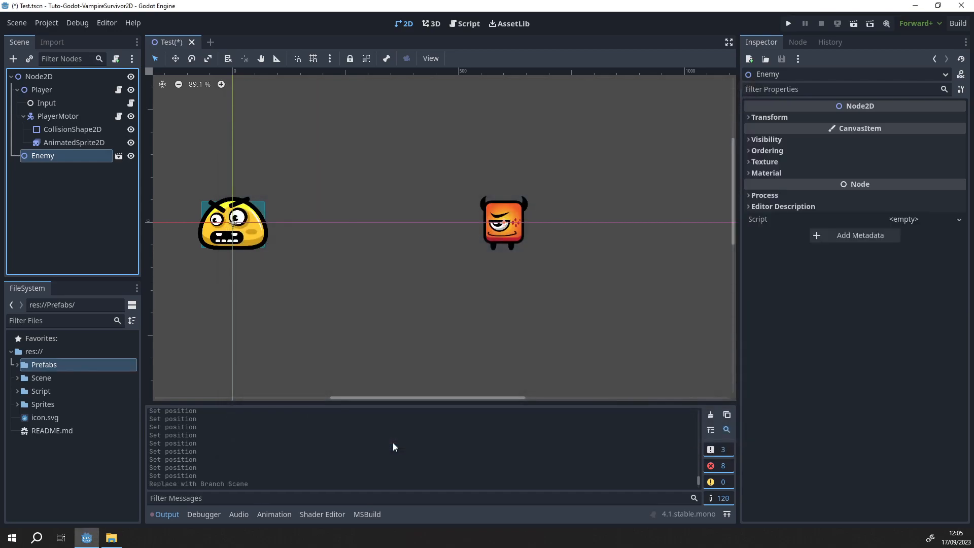
Open the Enemy.tscn scene from the Prefabs folder.
left_click(14, 365)
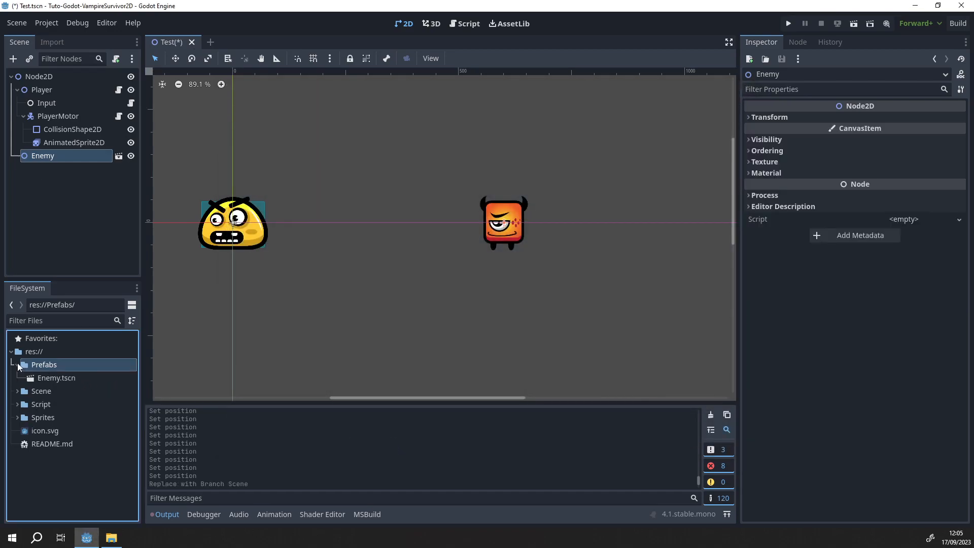
double_click(59, 378)
middle_click_drag(485, 135, 373, 266)
scroll(477, 250, "up", 3)
scroll(363, 270, "down", 4)
middle_click_drag(305, 254, 412, 230)
Set the x position of the Enemy scene's root node to 0 px and save the scene.
left_click(51, 89)
left_click(51, 77)
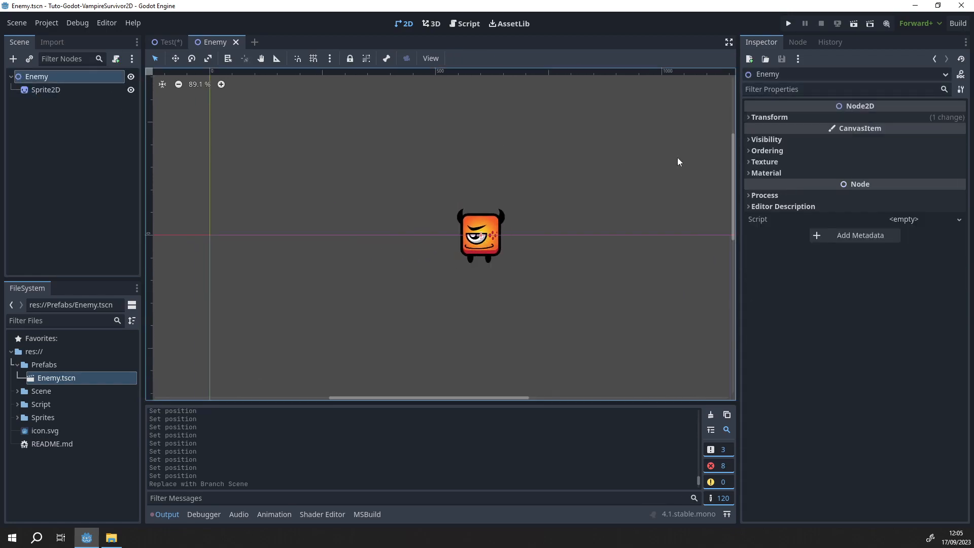
left_click(797, 118)
left_click(877, 133)
type("0")
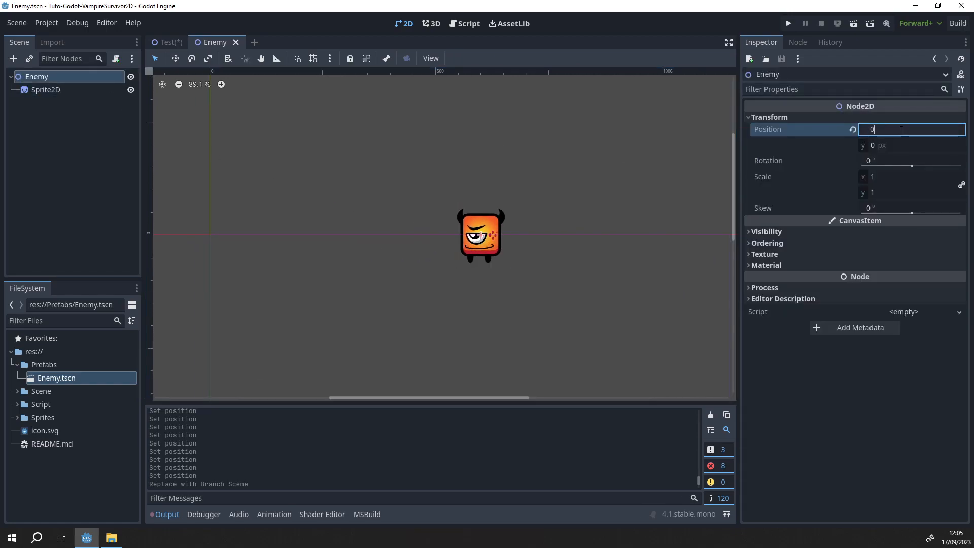
key("Return")
key("f")
key("ctrl+s")
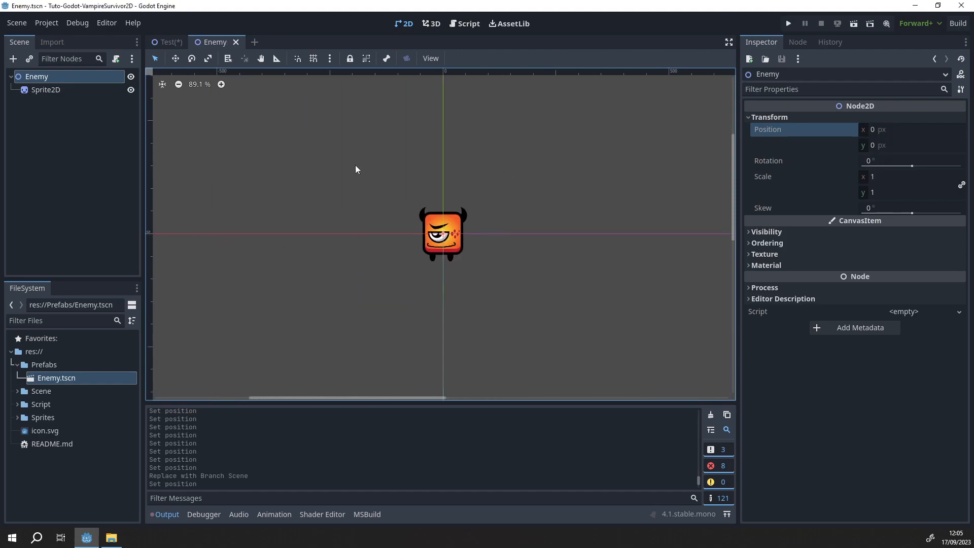
In the Test scene, set the Enemy instance's x position to 600 px.
left_click(171, 41)
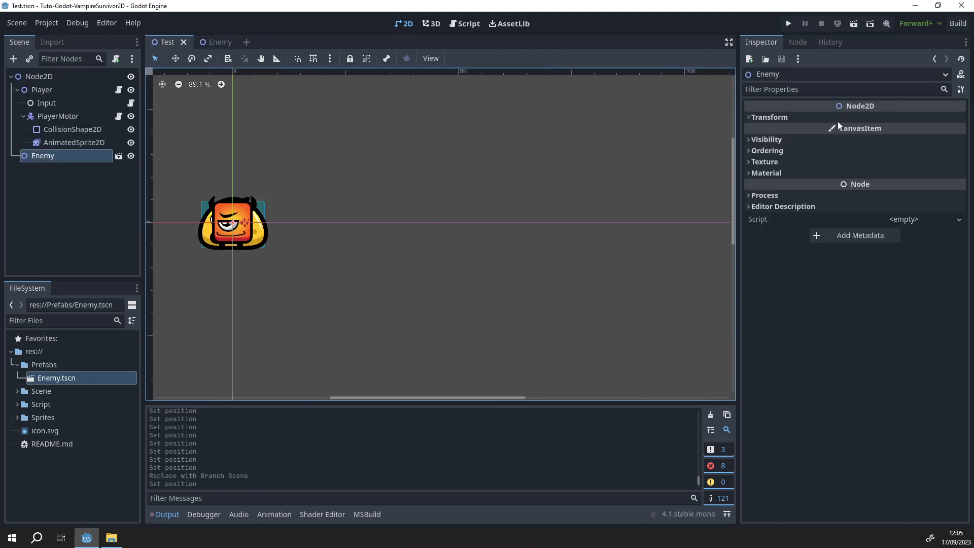
left_click(769, 117)
left_click(897, 130)
type("600")
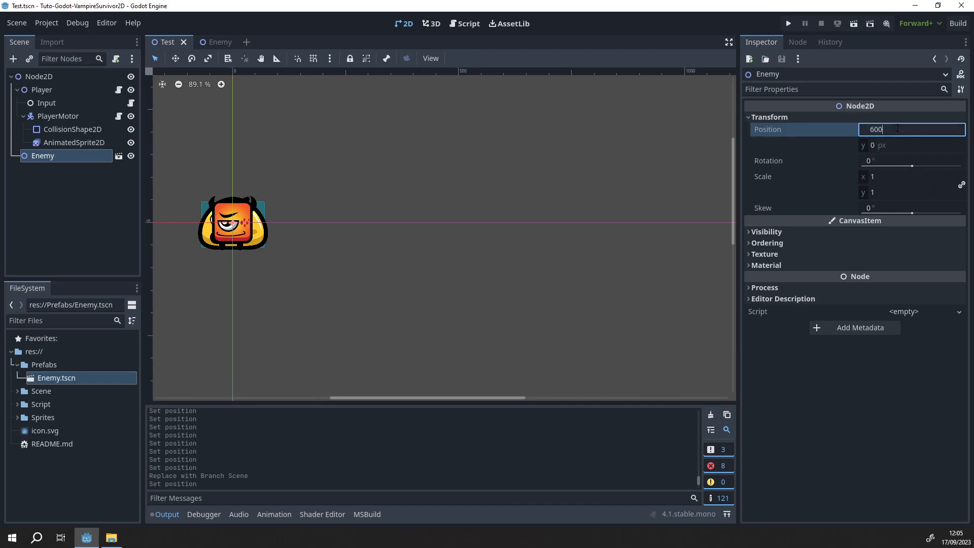
key("Return")
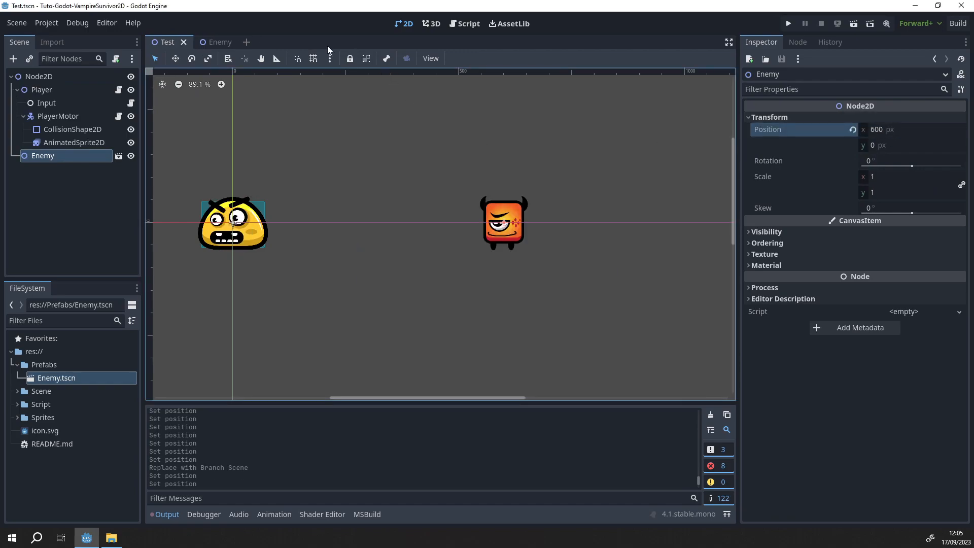
Compare the Enemy prefab scene with its instance beside the player in the Test scene.
left_click(220, 41)
scroll(386, 216, "up", 4)
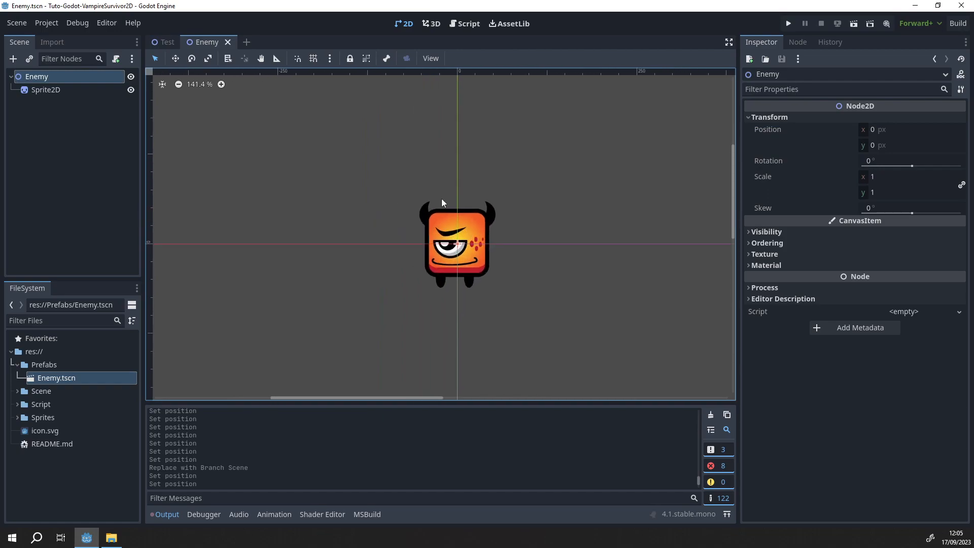
left_click(164, 42)
middle_click_drag(326, 292, 366, 302)
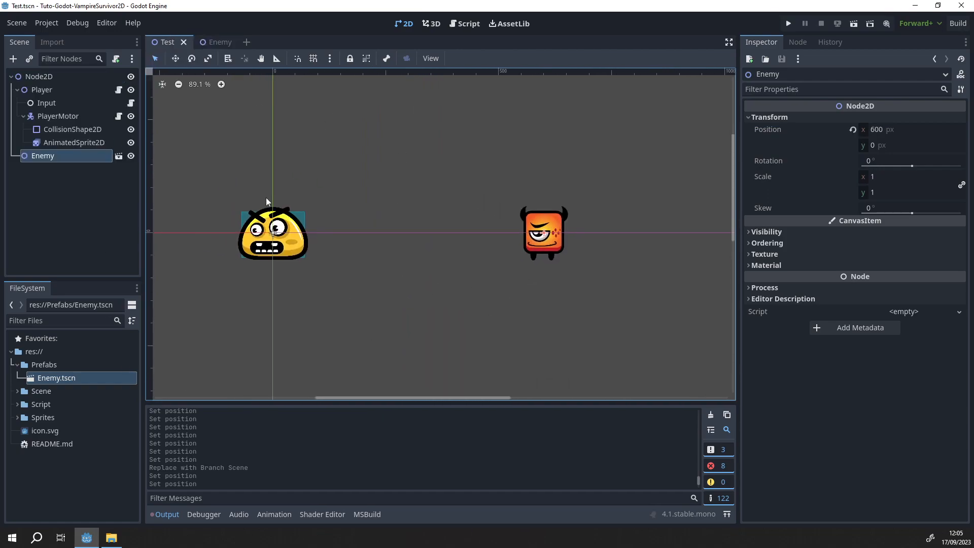
middle_click_drag(505, 253, 426, 249)
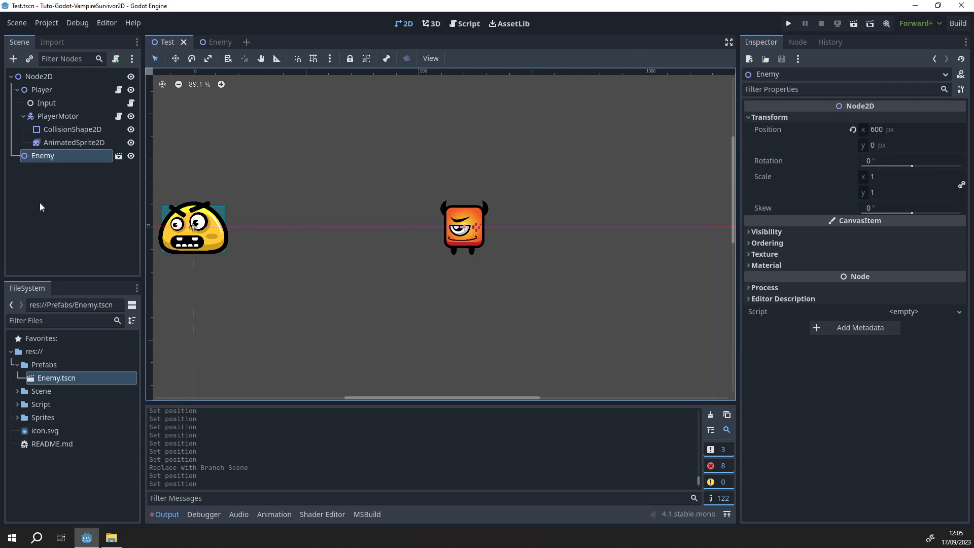
left_click(18, 90)
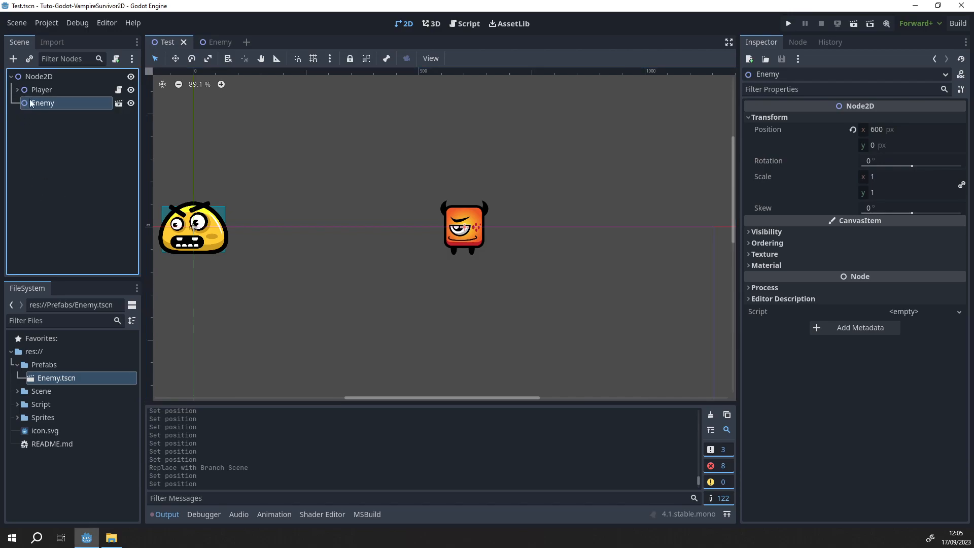
left_click(216, 42)
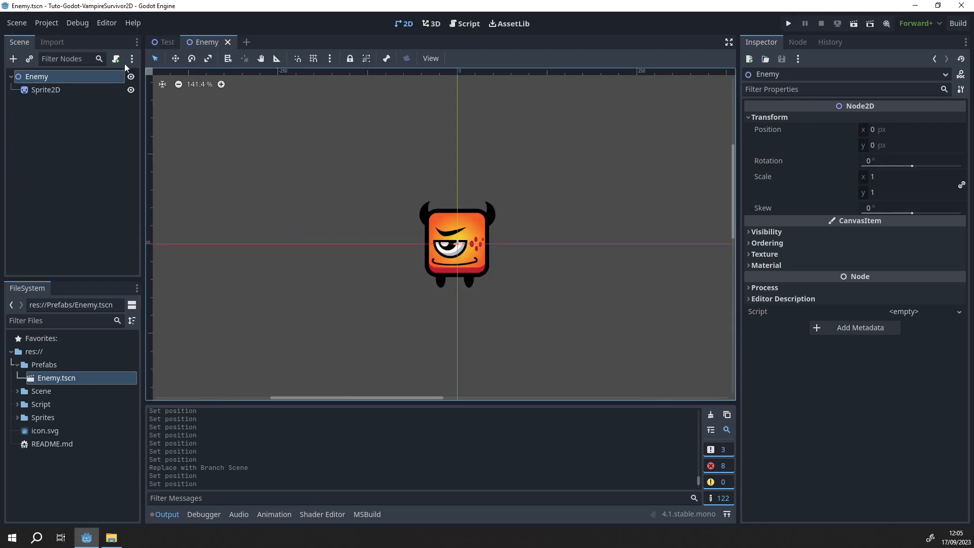
key("ctrl+Tab")
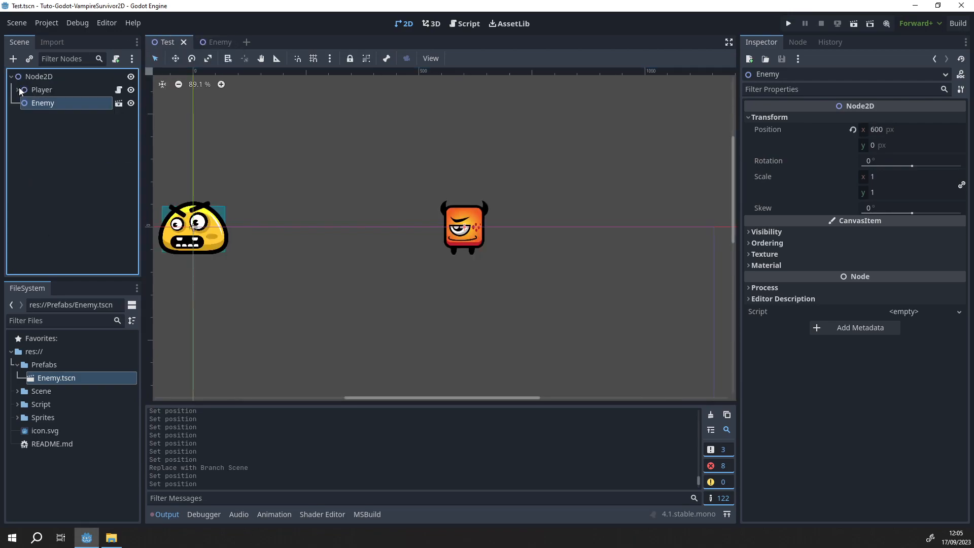
In the Enemy scene, add an AnimationPlayer node as a child of the root node and save the scene.
left_click(206, 42)
scroll(376, 223, "up", 1)
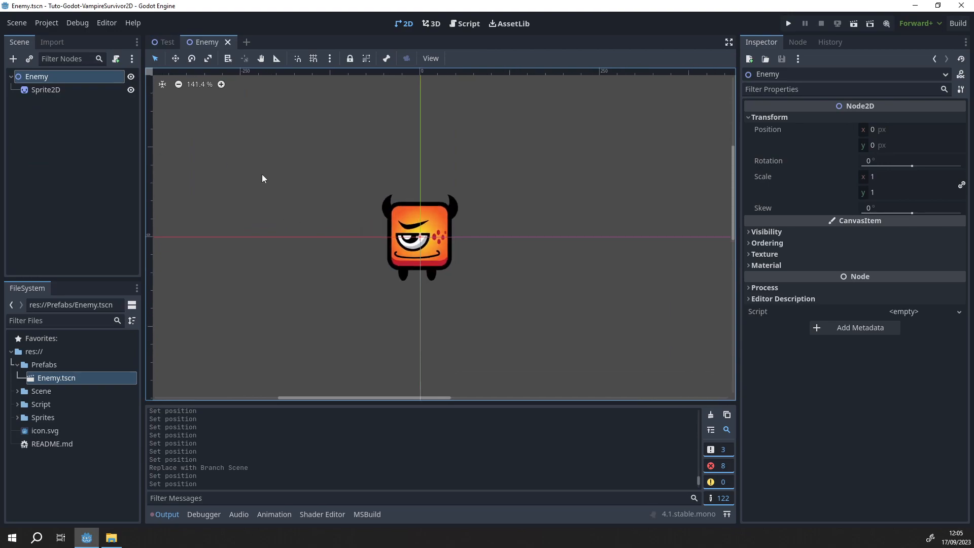
middle_click_drag(285, 172, 222, 159)
right_click(59, 75)
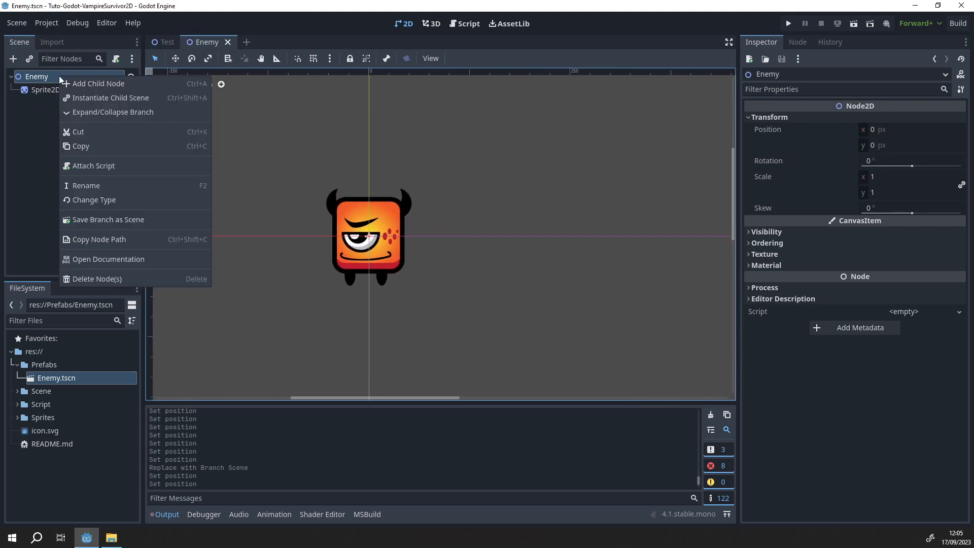
left_click(111, 84)
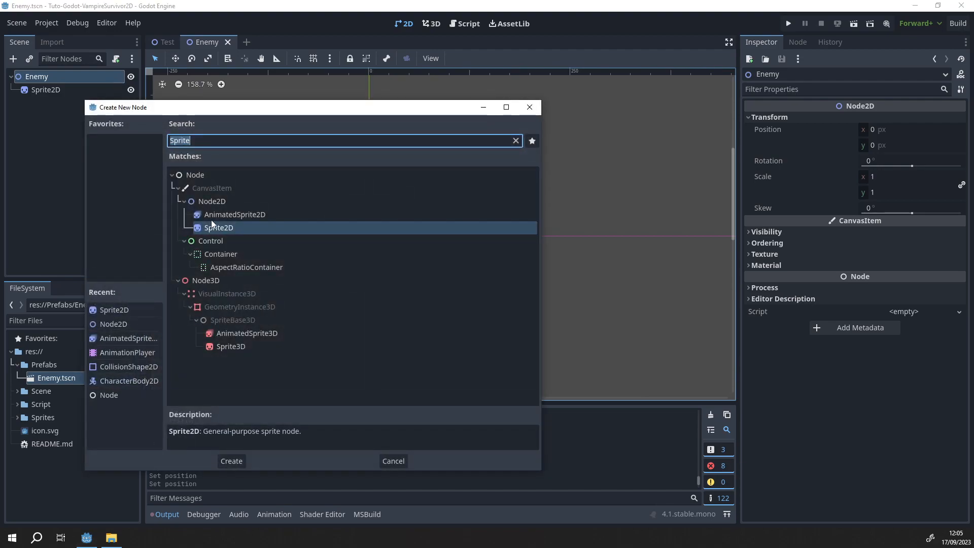
key("BackSpace")
type("Animation")
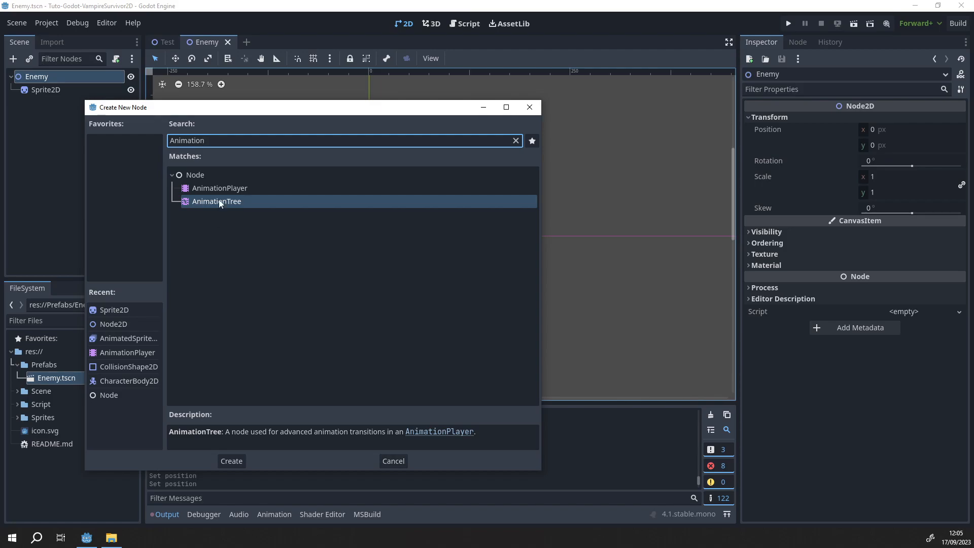
double_click(206, 189)
key("ctrl+s")
middle_click_drag(202, 276, 221, 273)
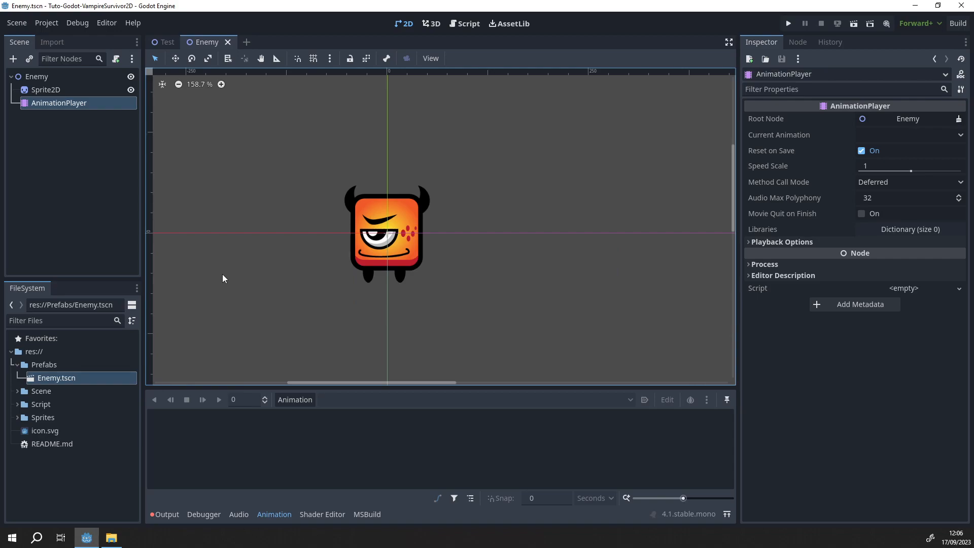
Create a new animation named EnemyAnim in the AnimationPlayer.
middle_click_drag(299, 254, 322, 255)
left_click(910, 135)
left_click(777, 400)
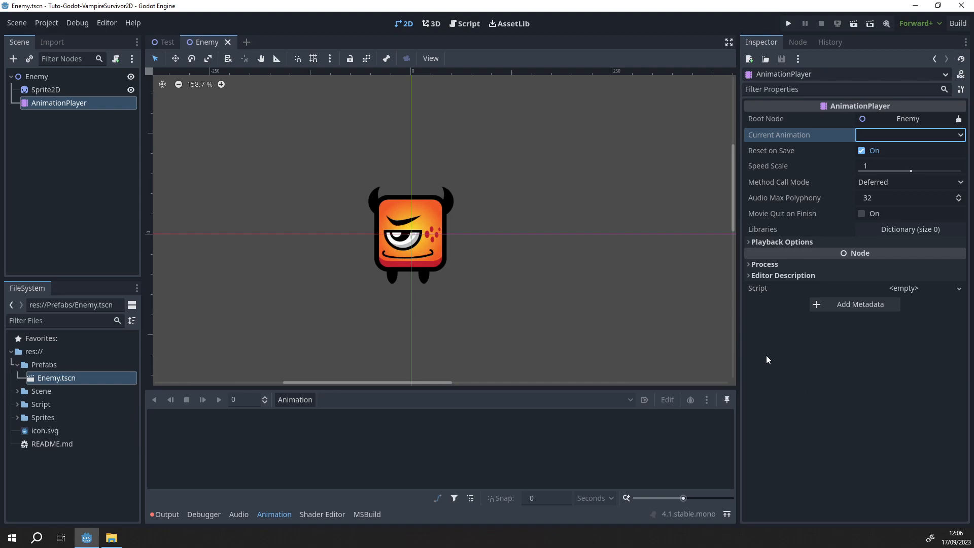
left_click(300, 396)
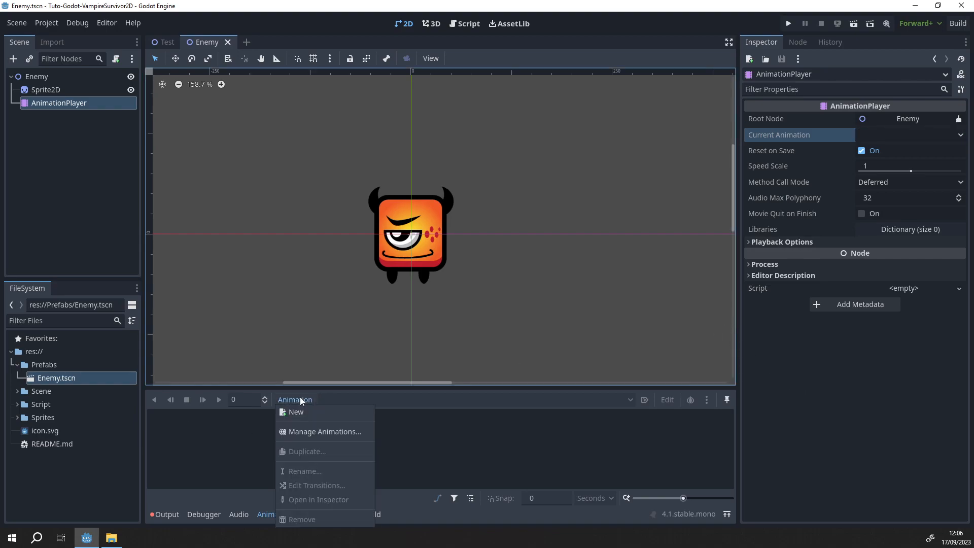
left_click(303, 413)
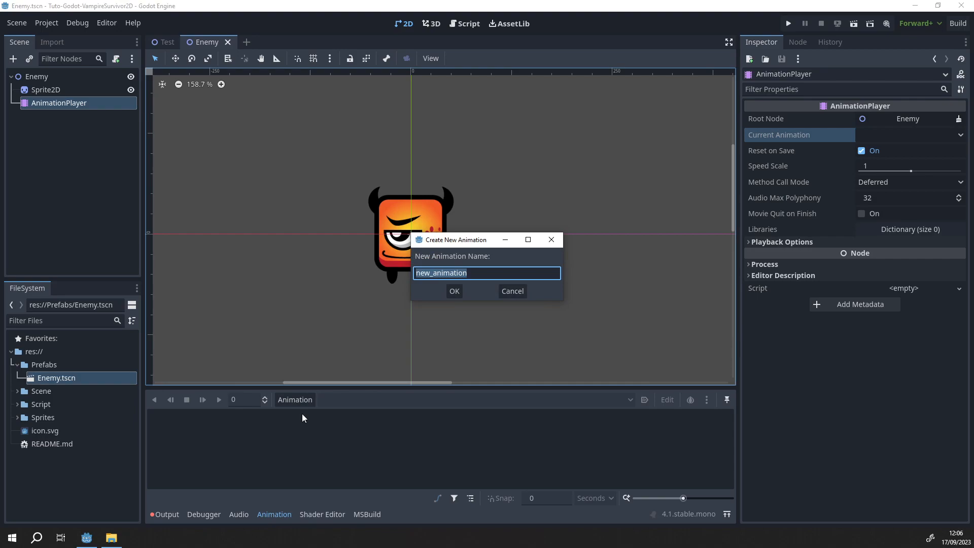
type("Animation")
key("ctrl+BackSpace")
type("EnemytAnim")
left_click(460, 292)
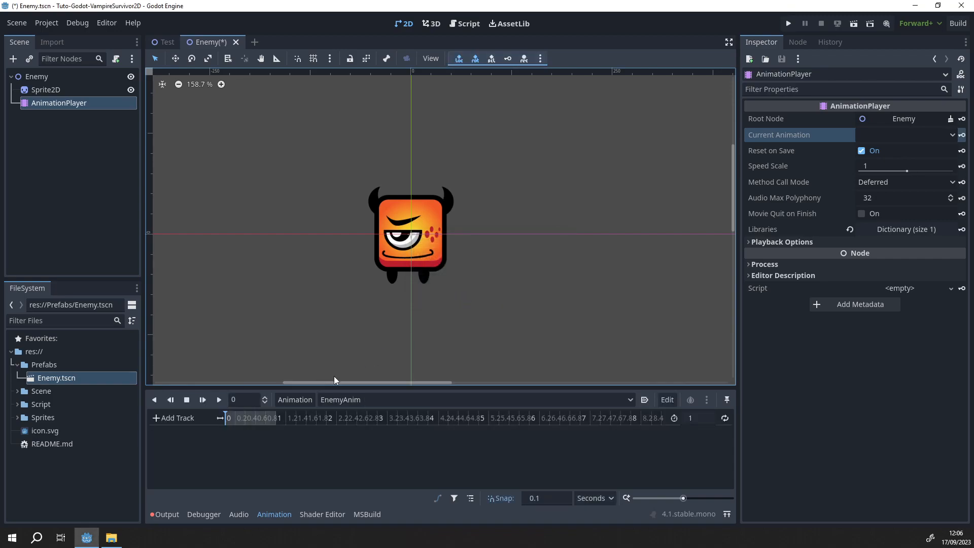
Enlarge the animation editor, adjust its timeline zoom, and save the Enemy scene.
left_click_drag(343, 388, 337, 317)
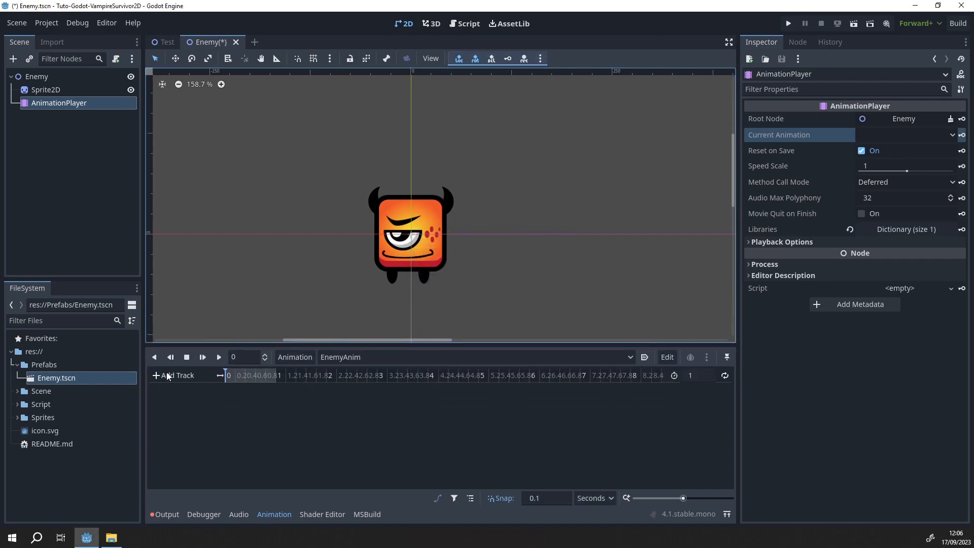
left_click(168, 375)
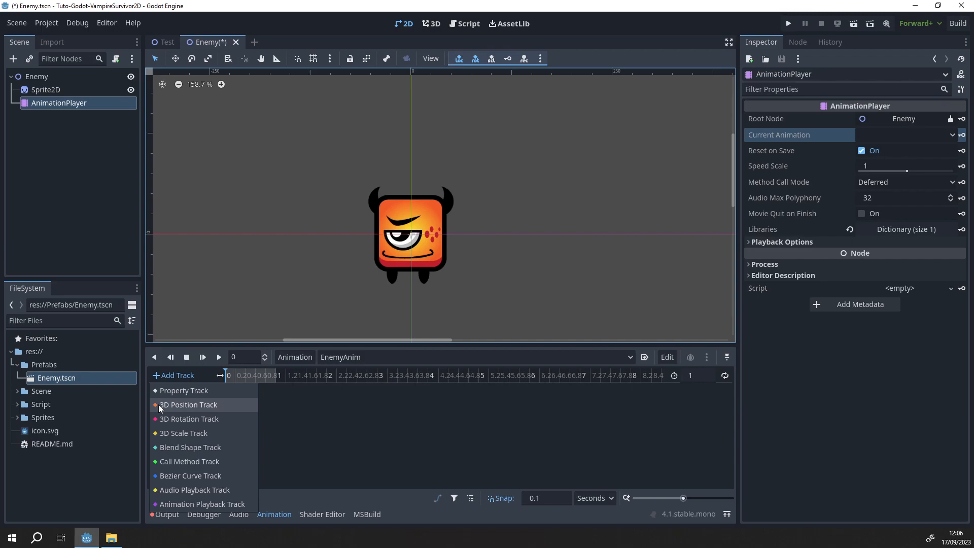
left_click(329, 428)
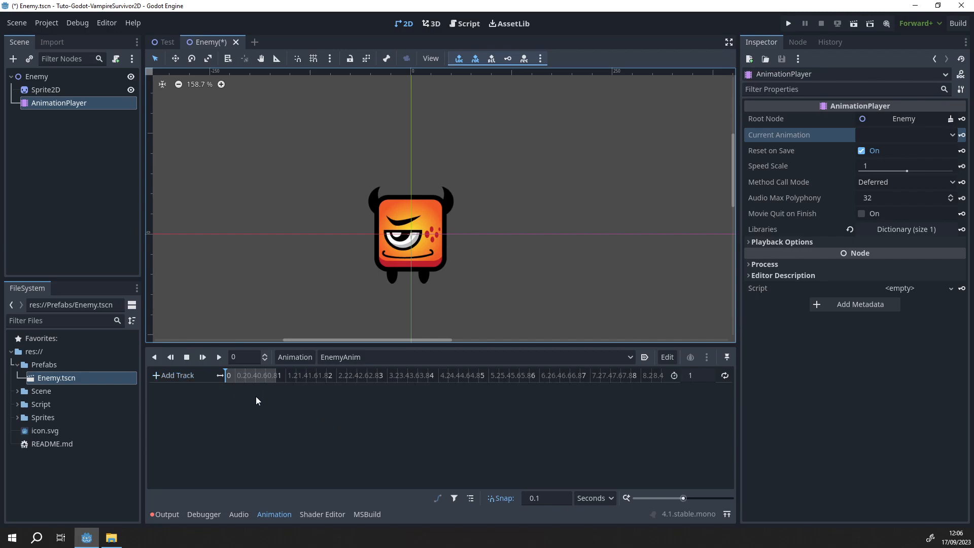
scroll(242, 389, "up", 5, "ctrl")
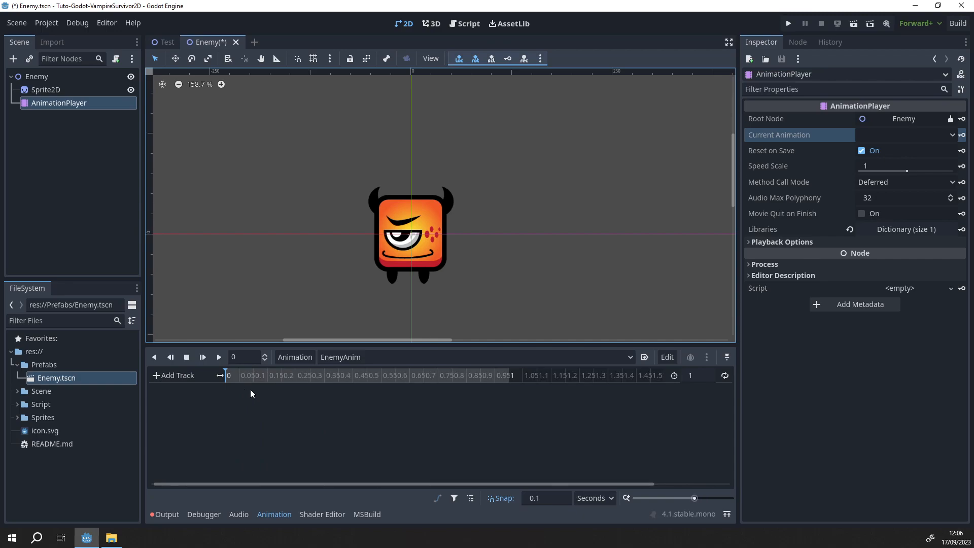
scroll(308, 385, "down", 2, "ctrl")
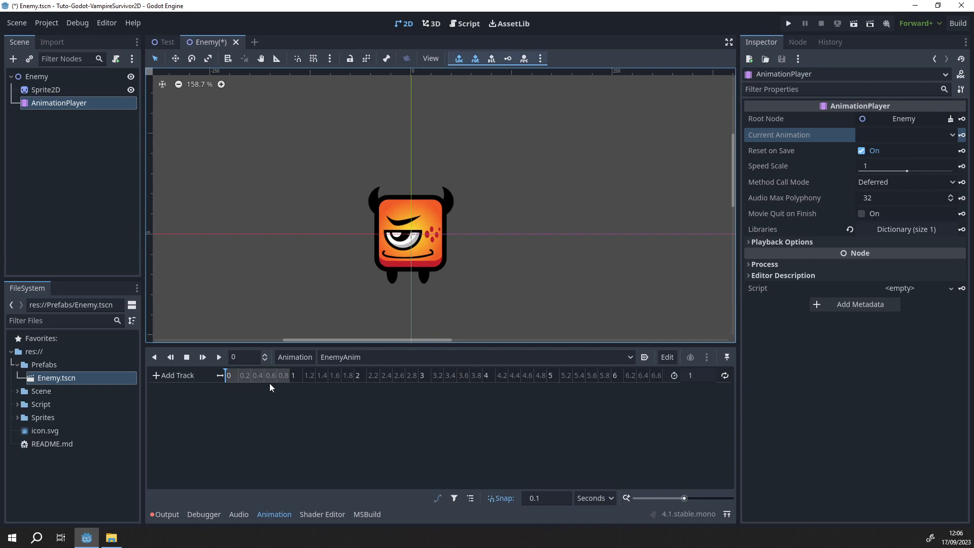
middle_click_drag(324, 268, 372, 227)
key("ctrl+s")
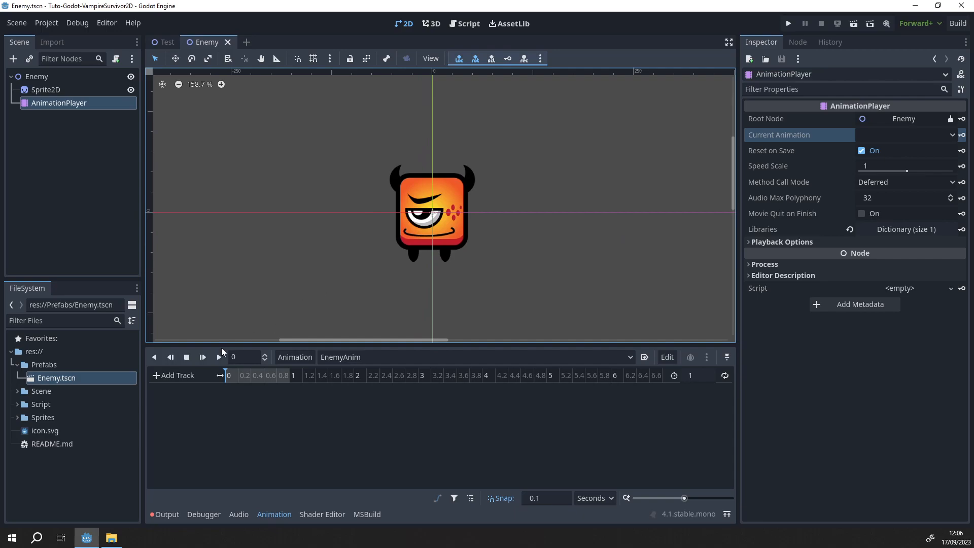
Add a property track for the Sprite2D's scale to EnemyAnim.
left_click(177, 378)
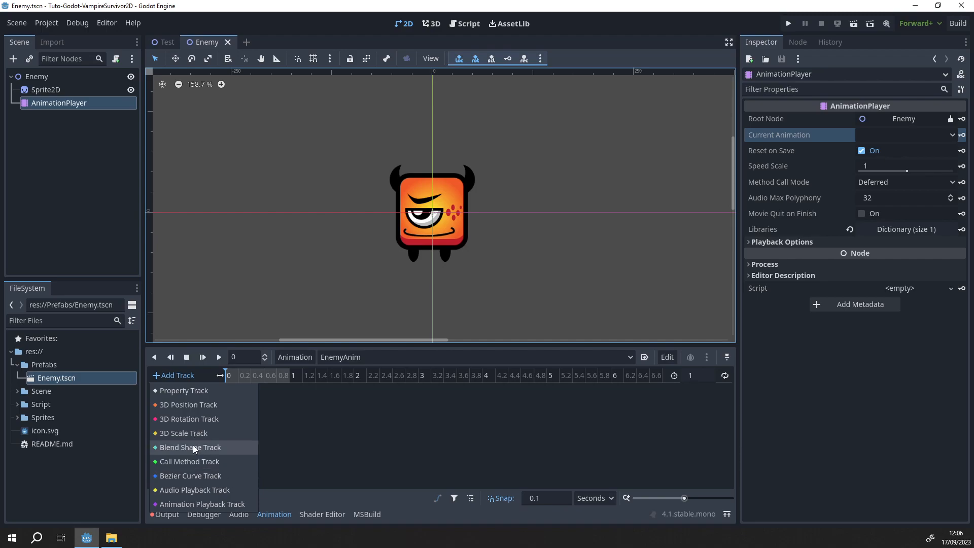
left_click(185, 391)
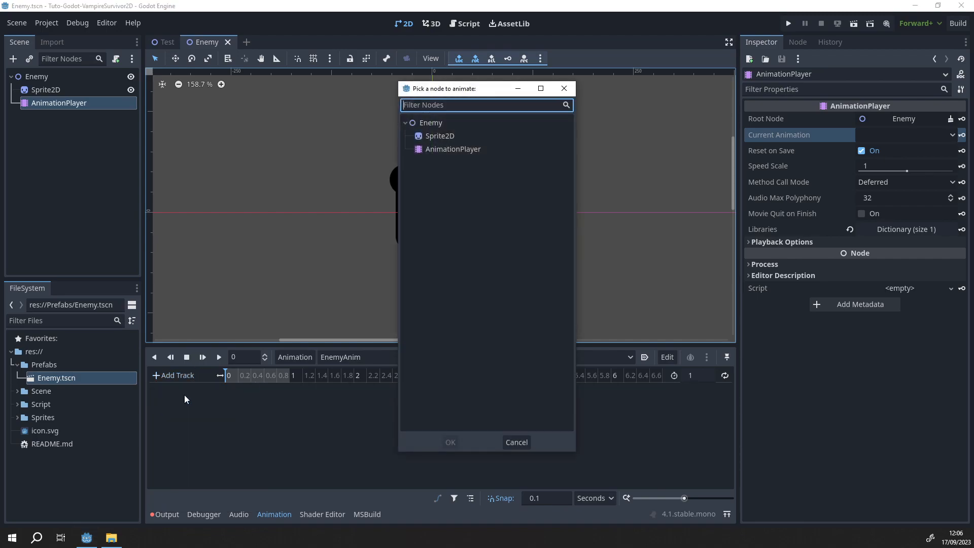
left_click(442, 151)
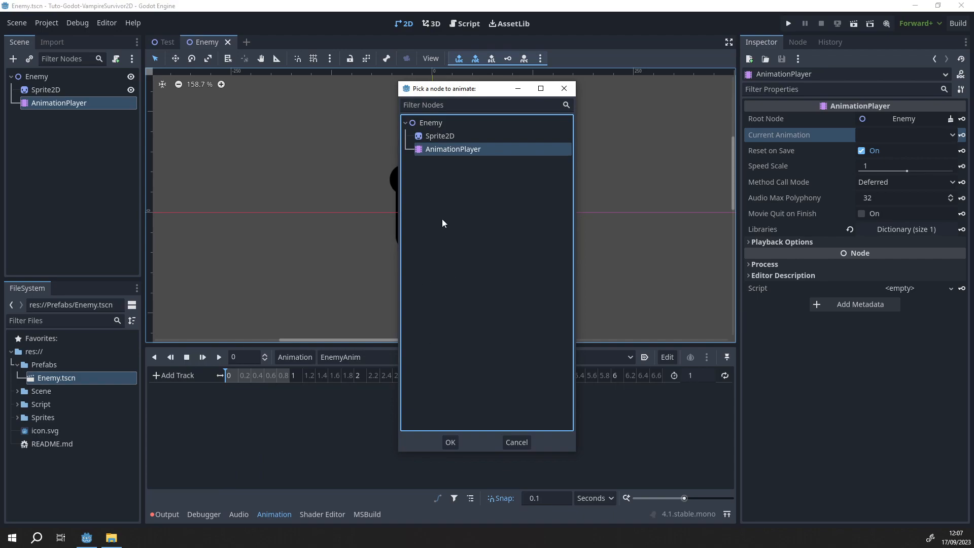
left_click(446, 137)
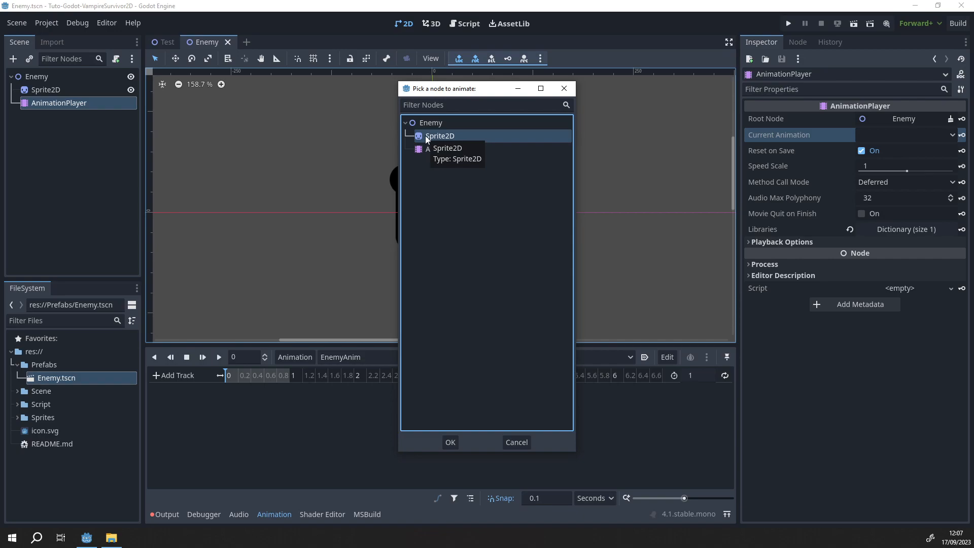
left_click(444, 443)
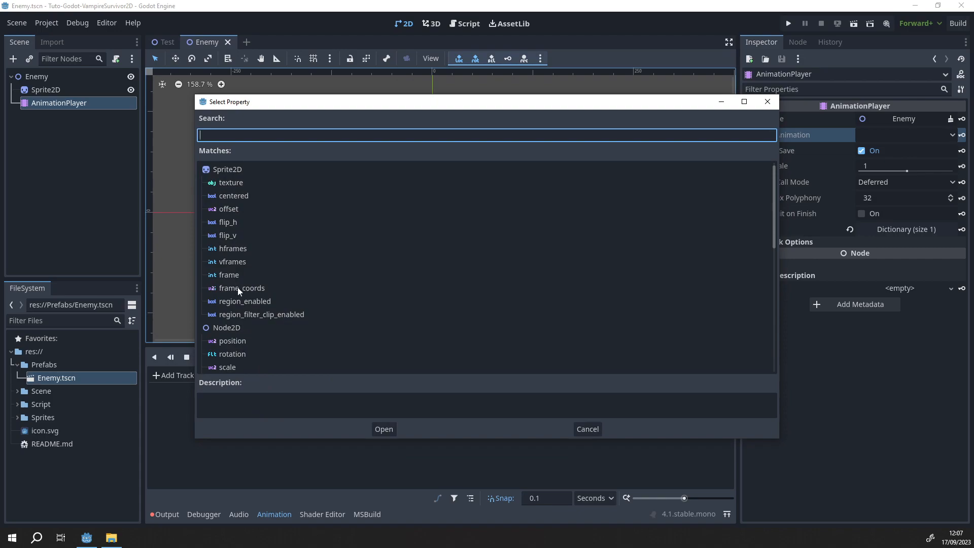
scroll(237, 287, "down", 2)
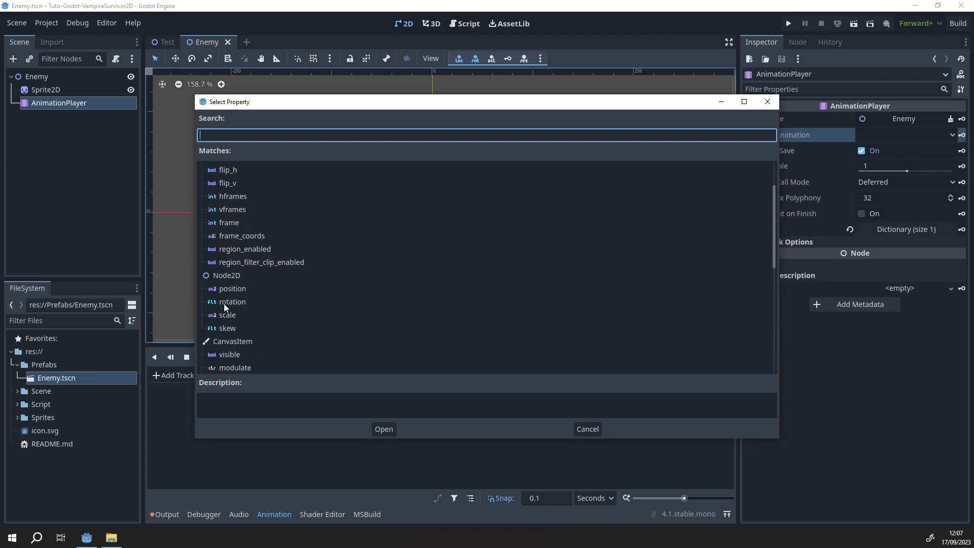
scroll(236, 216, "up", 2)
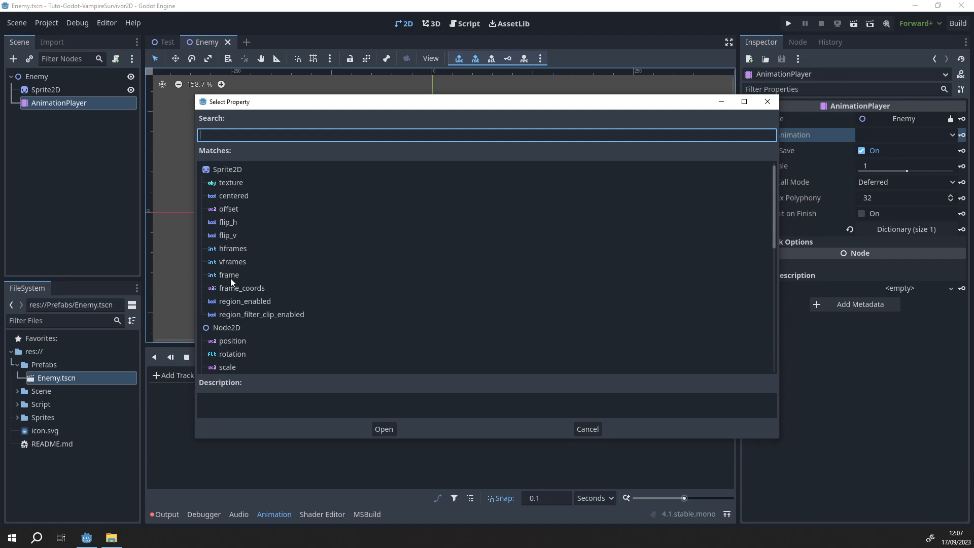
scroll(234, 234, "down", 2)
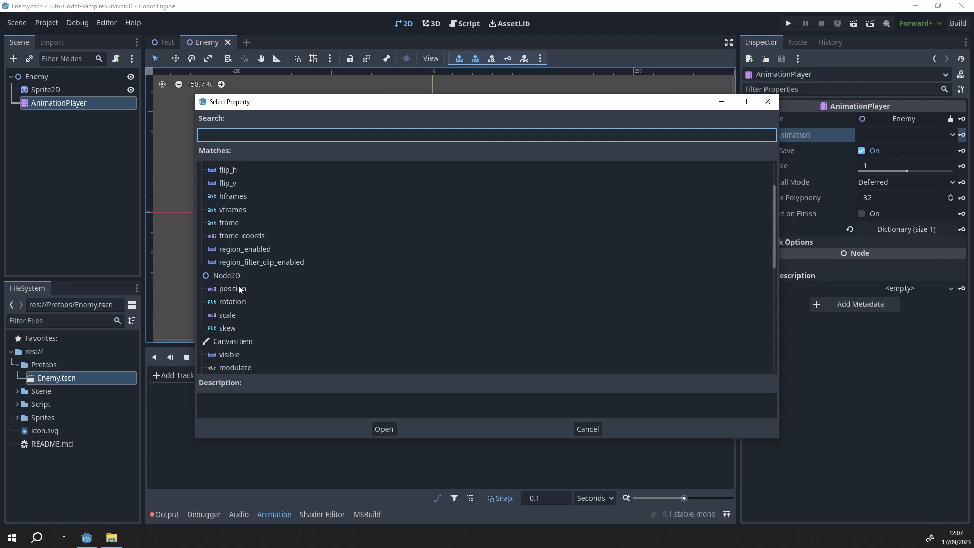
left_click(228, 315)
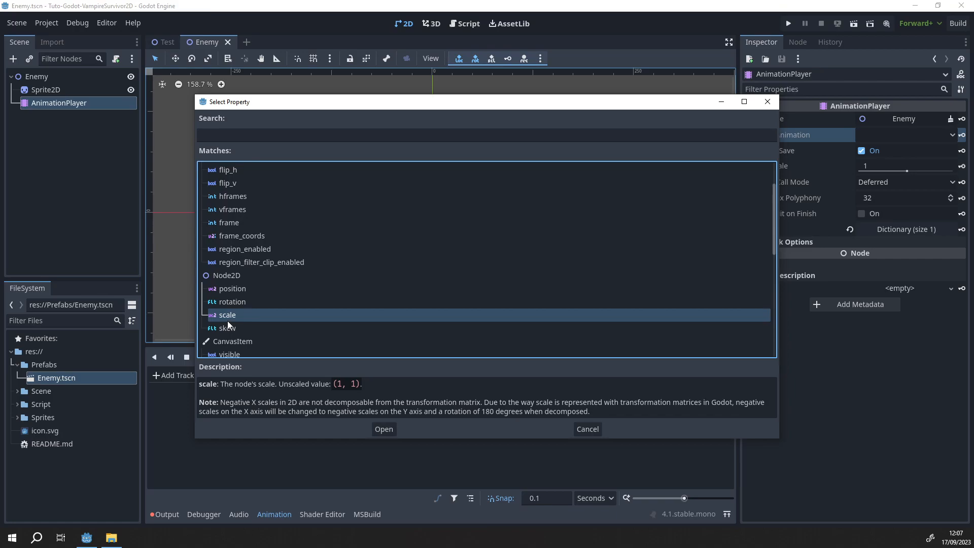
left_click(384, 430)
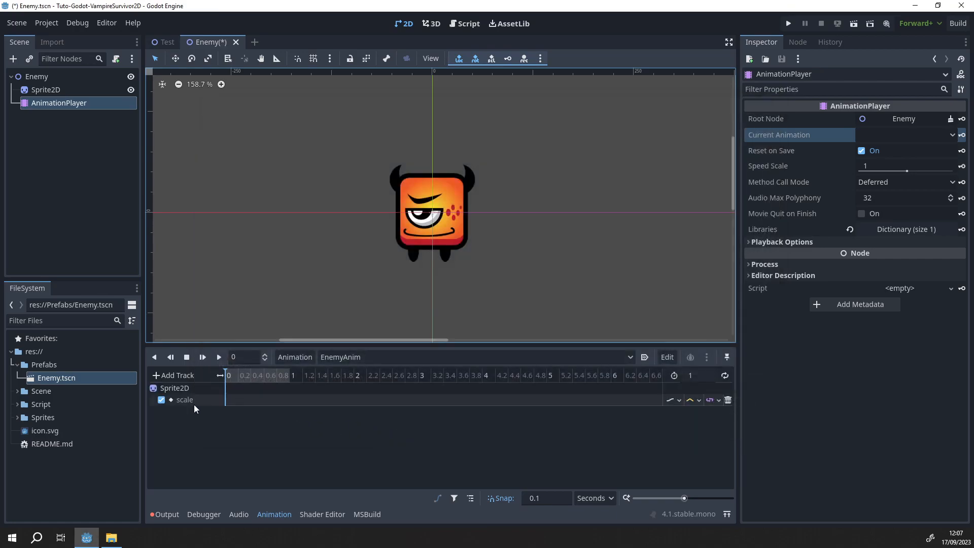
double_click(178, 400)
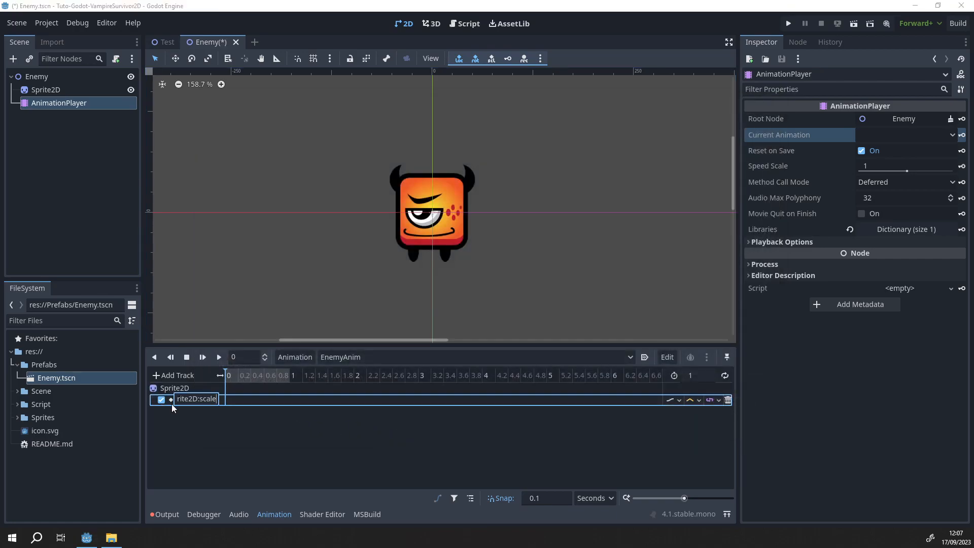
left_click(171, 404)
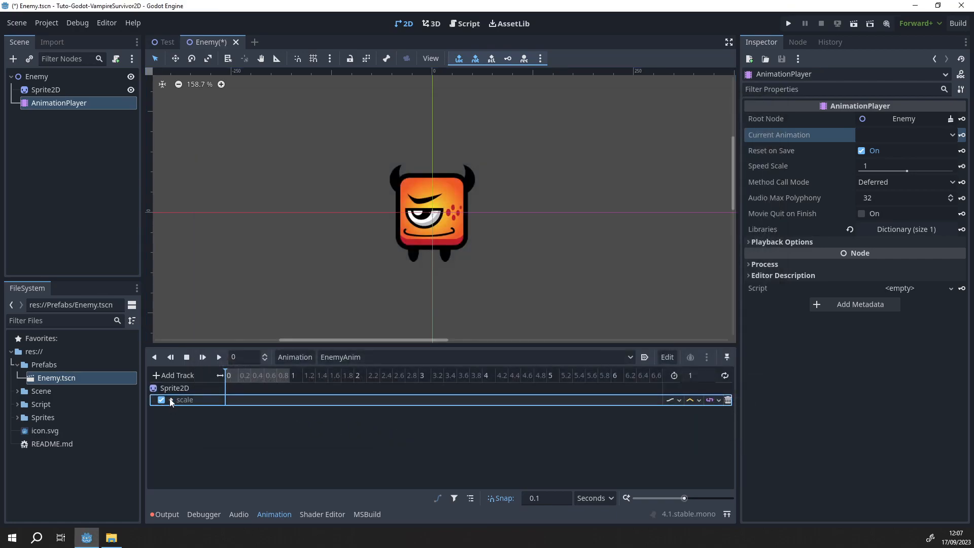
left_click(193, 375)
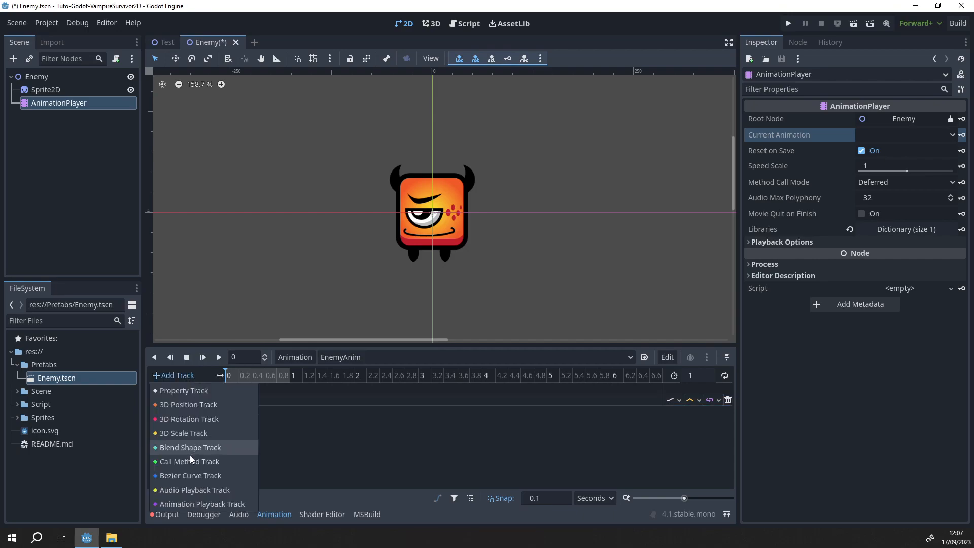
left_click(345, 416)
left_click(172, 377)
left_click(175, 388)
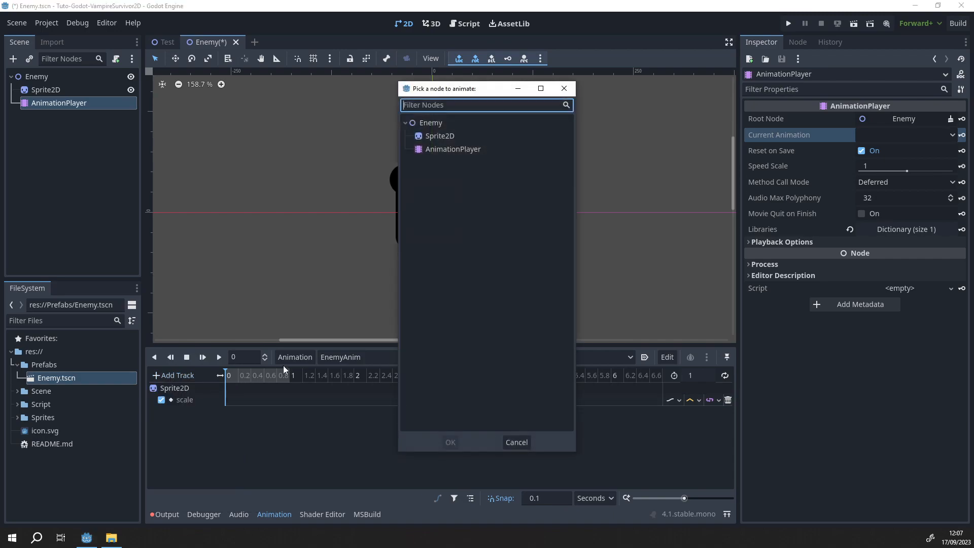
double_click(434, 141)
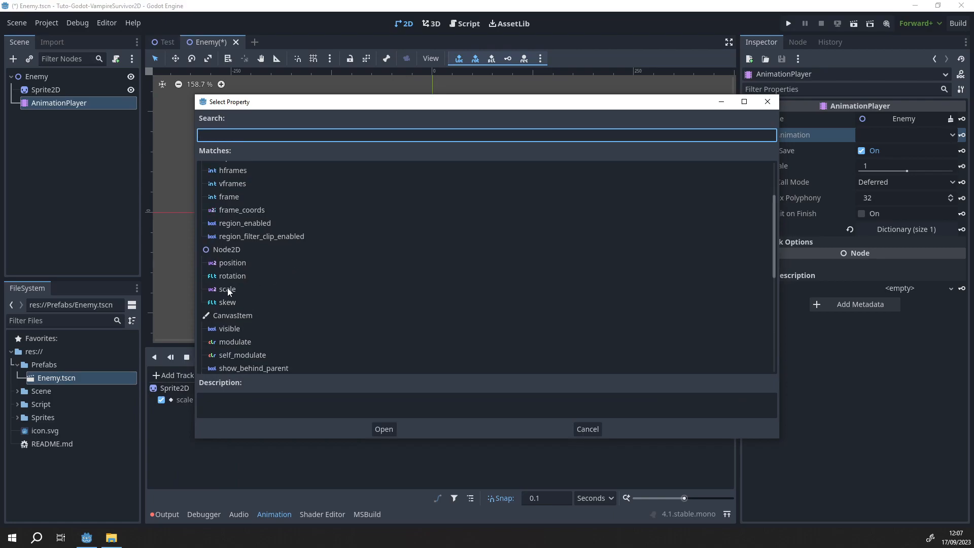
left_click(227, 288)
left_click(581, 430)
double_click(184, 401)
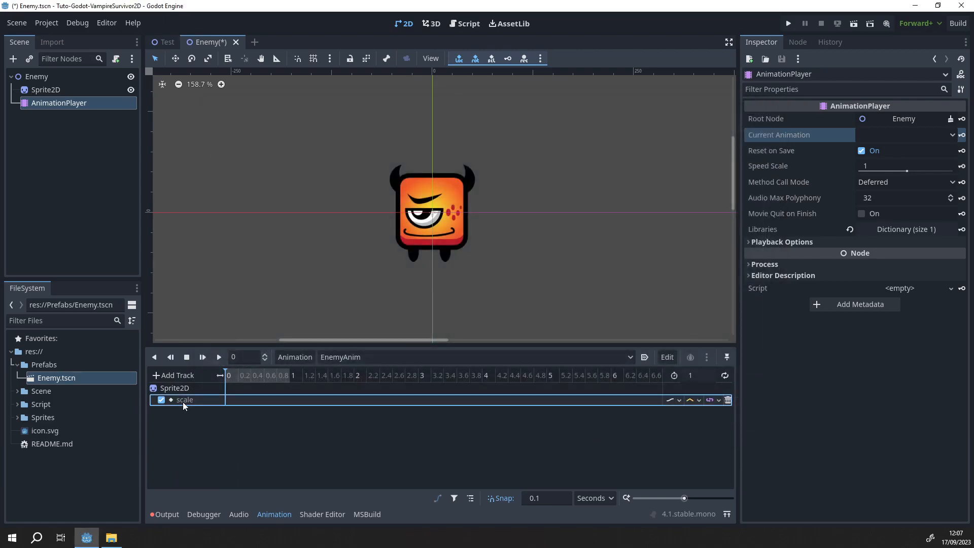
left_click(209, 428)
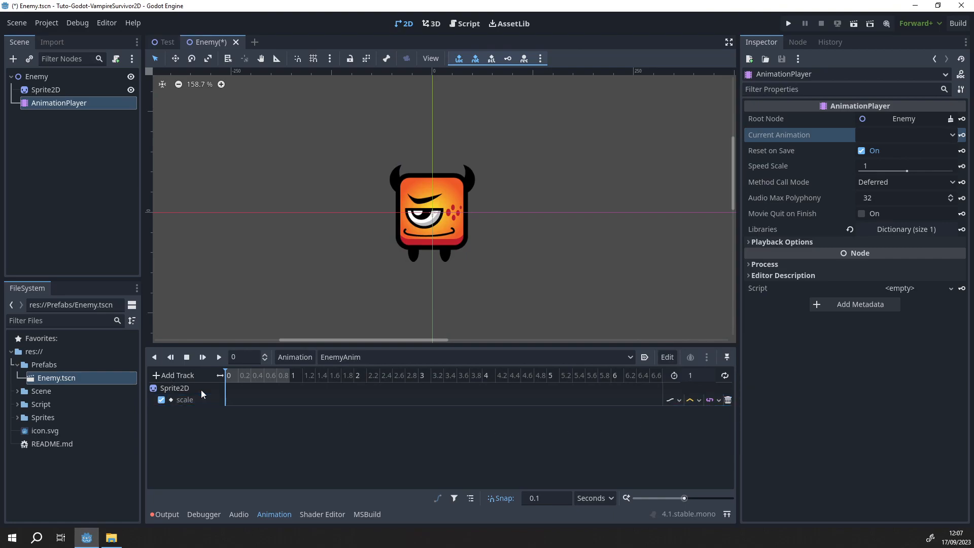
Delete the Sprite2D's scale property track from EnemyAnim.
double_click(187, 402)
left_click(190, 410)
left_click(186, 400)
left_click(194, 388)
left_click(719, 400)
left_click(728, 400)
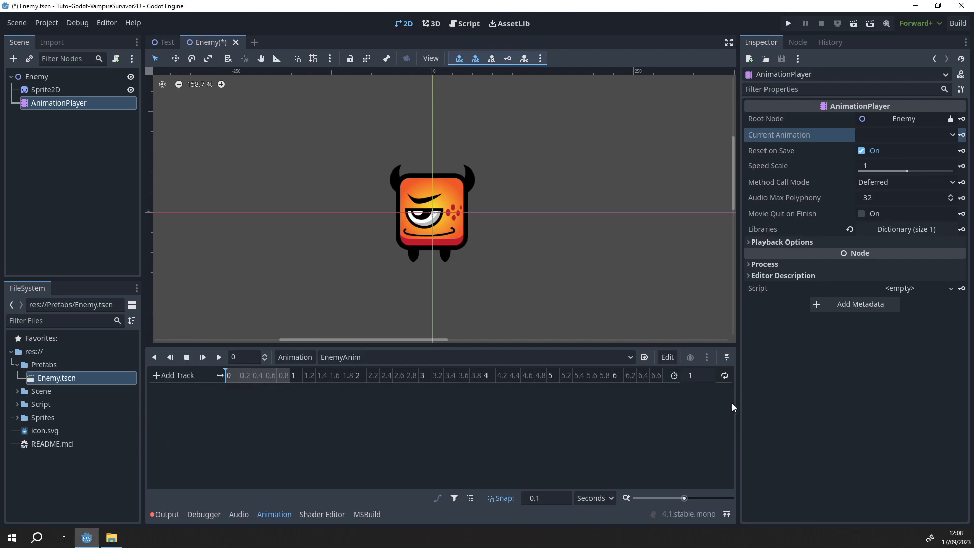
Add Bezier curve tracks for the Sprite2D's scale to EnemyAnim.
left_click(173, 375)
left_click(185, 462)
double_click(437, 136)
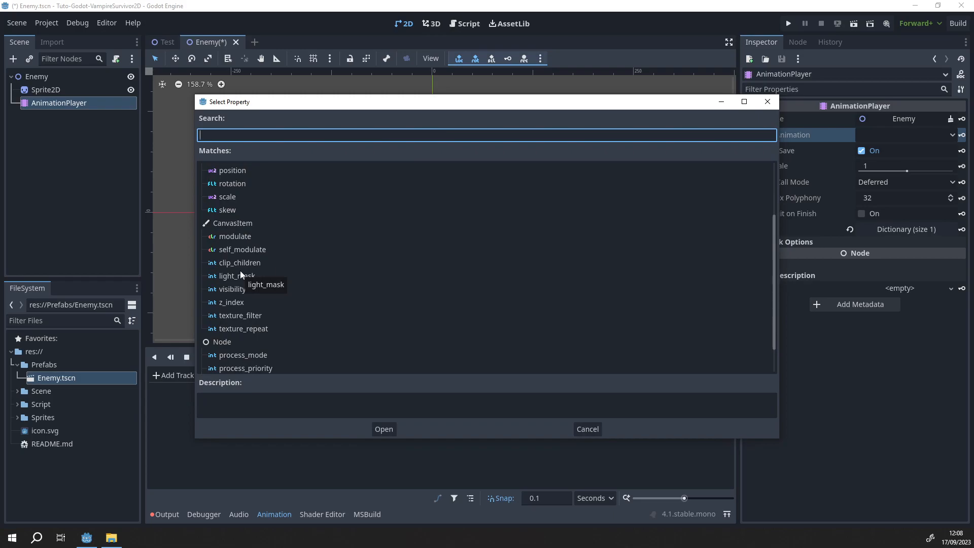
scroll(239, 267, "up", 3)
double_click(228, 273)
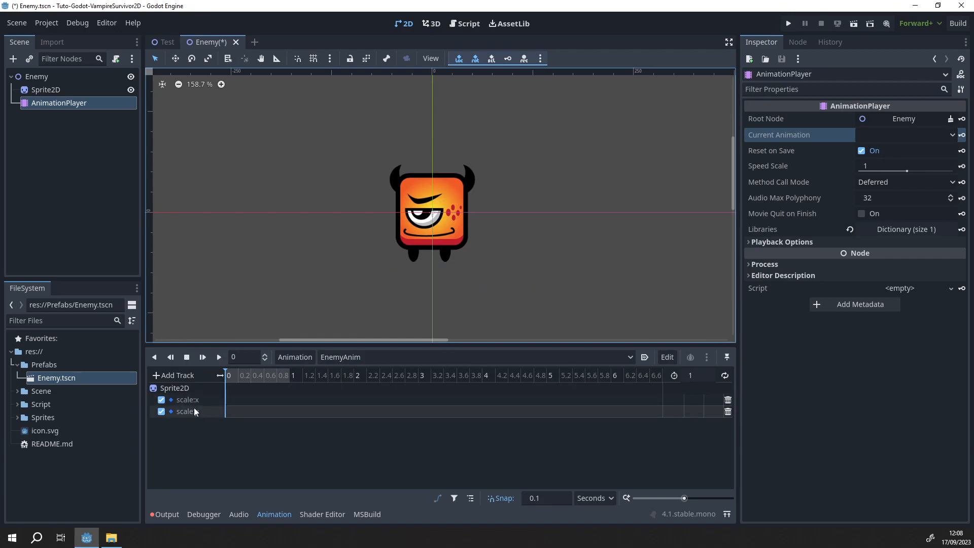
Disable the scale:x track and keep the scale:y track enabled.
left_click(162, 412)
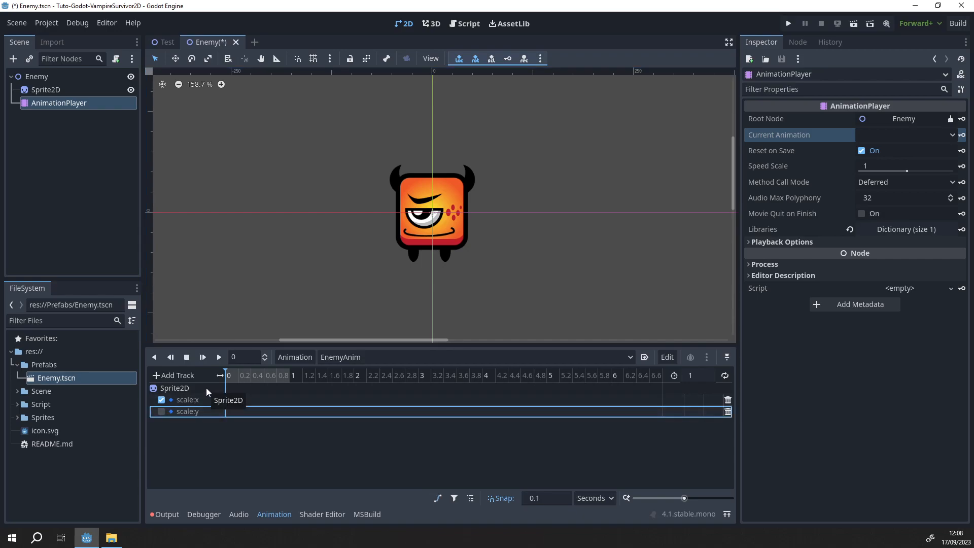
left_click(161, 411)
left_click(162, 396)
left_click(161, 400)
Insert keys on the Sprite2D's scale:y track at 0 and 1 seconds.
left_click(225, 412)
left_click_drag(248, 379, 217, 376)
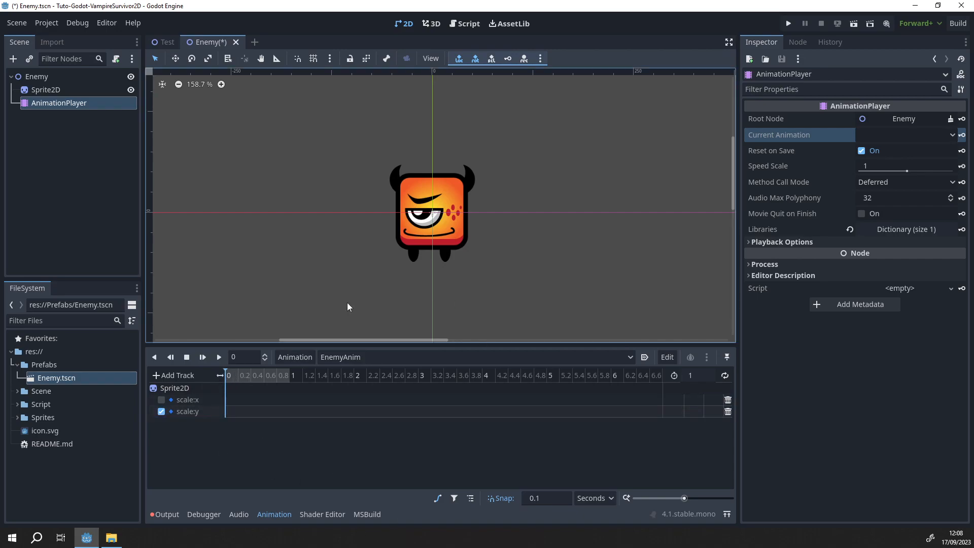
right_click(227, 415)
left_click(256, 422)
left_click(289, 376)
right_click(291, 416)
left_click(312, 418)
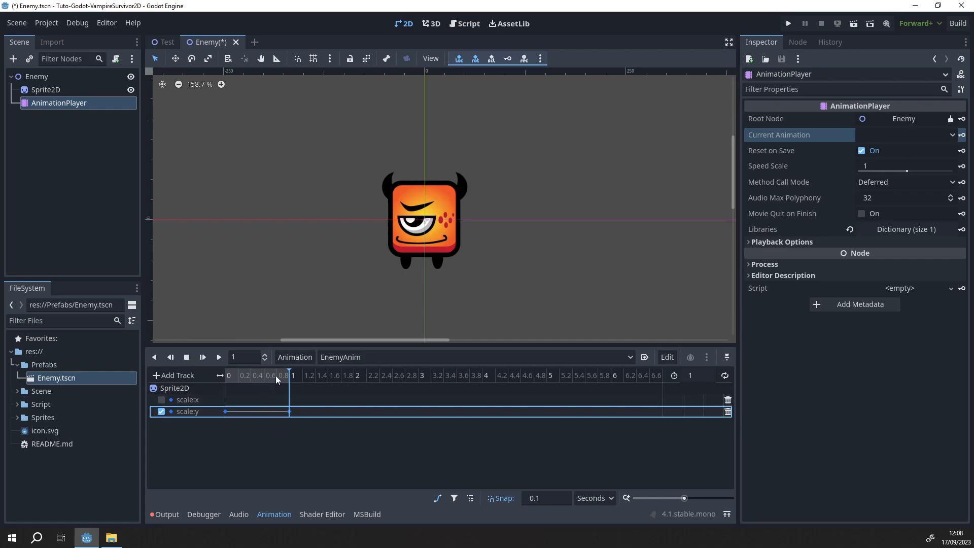
Preview EnemyAnim from its start and return the playhead to 0 seconds.
left_click(187, 357)
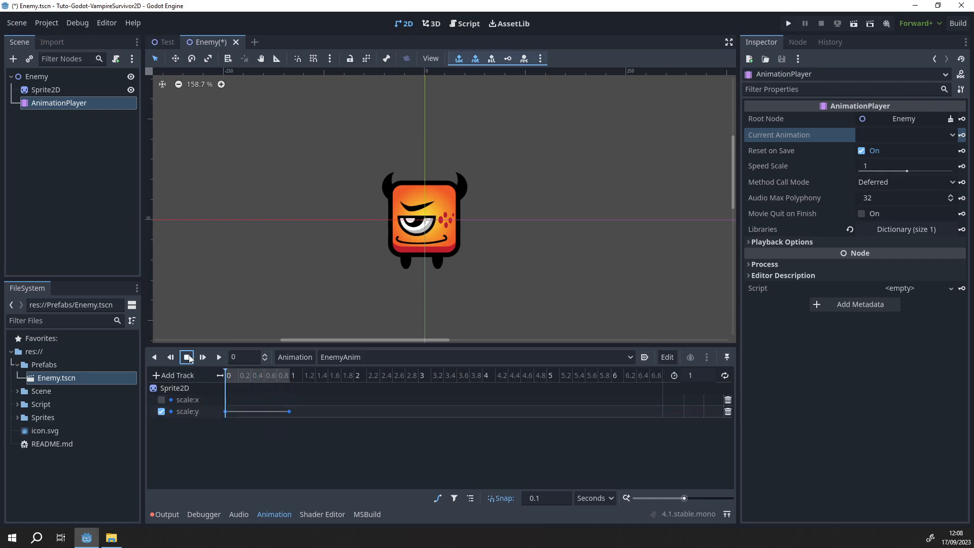
left_click(203, 358)
left_click_drag(286, 376, 200, 372)
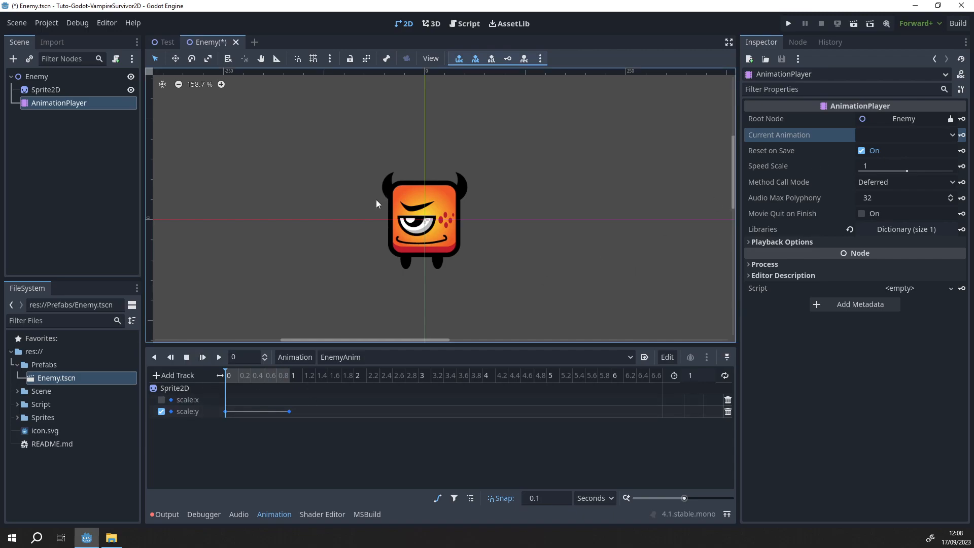
Insert a key on the Sprite2D's scale:y track at 0.5 seconds.
left_click(289, 412)
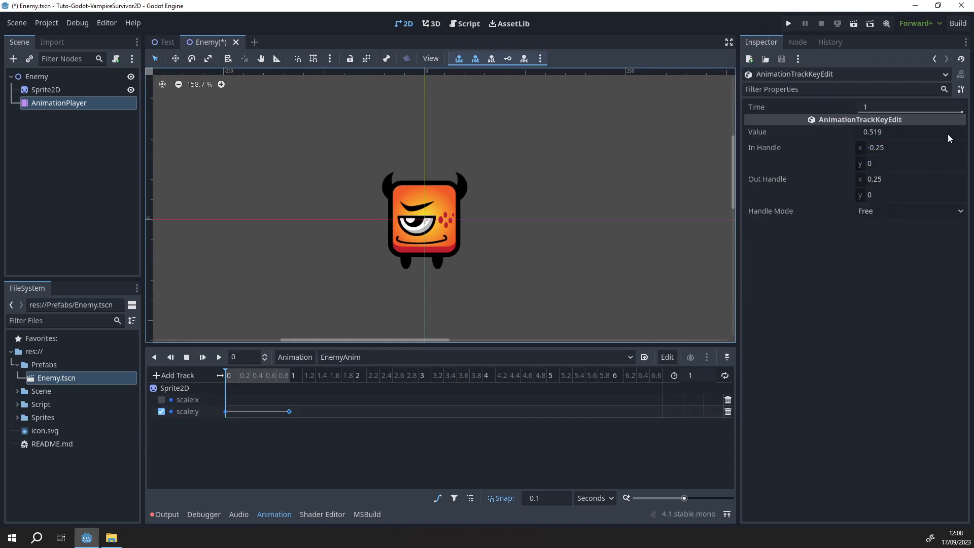
left_click_drag(229, 376, 244, 376)
right_click(257, 412)
left_click(272, 421)
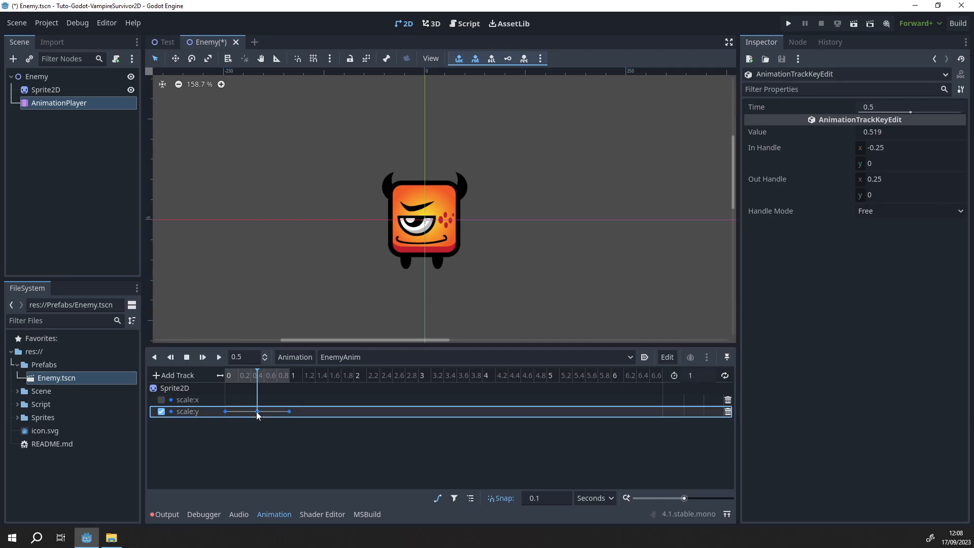
Set the value of the scale:y key at 0.5 seconds to 0.49.
left_click(892, 131)
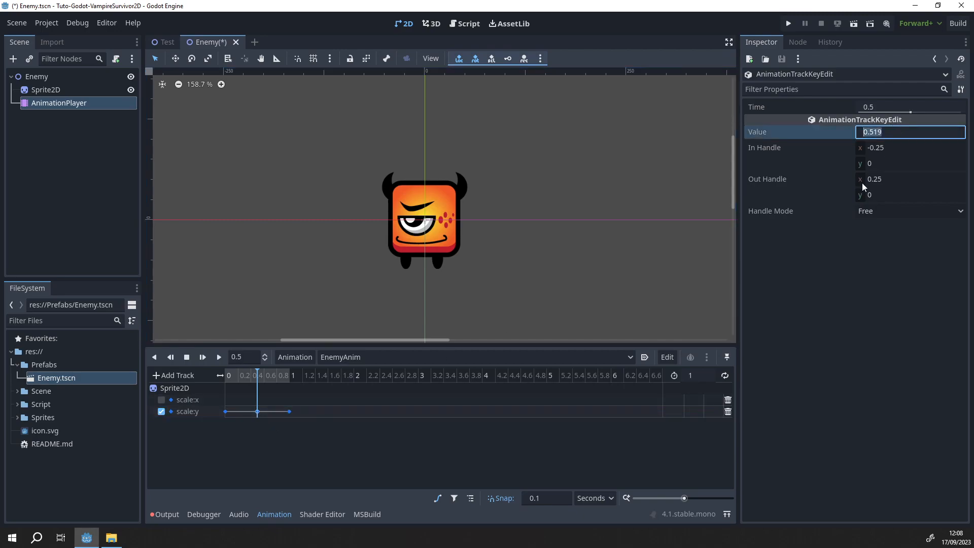
type("4")
key("BackSpace")
type(".49")
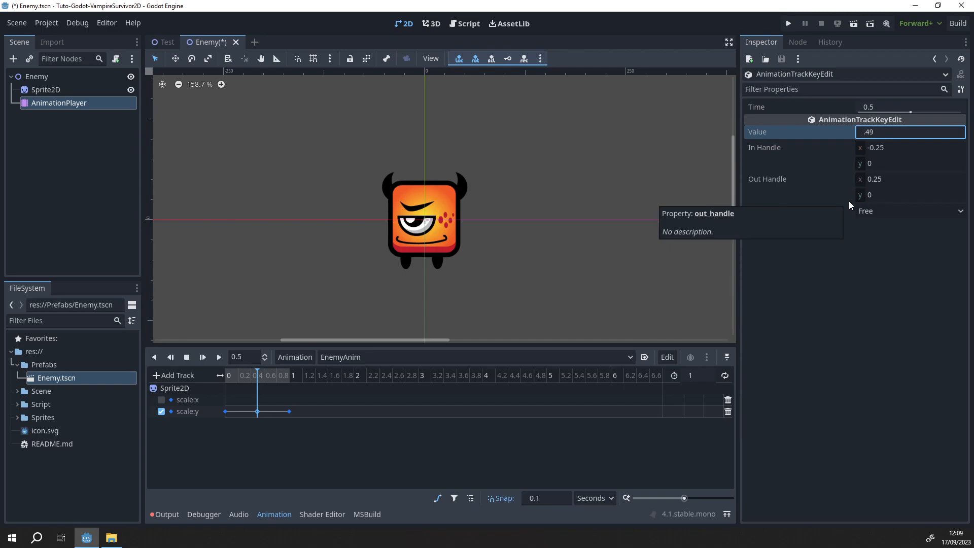
key("Return")
Return the playhead to 0 seconds and preview EnemyAnim from its start.
left_click_drag(261, 378, 201, 376)
left_click(201, 358)
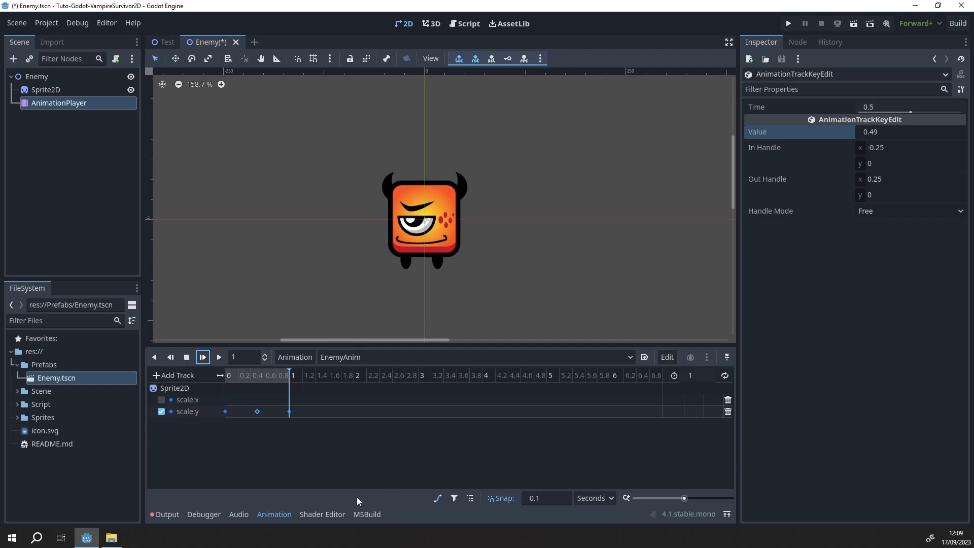
left_click(203, 359)
Try autoplay on load for EnemyAnim and save the Enemy scene.
left_click(645, 357)
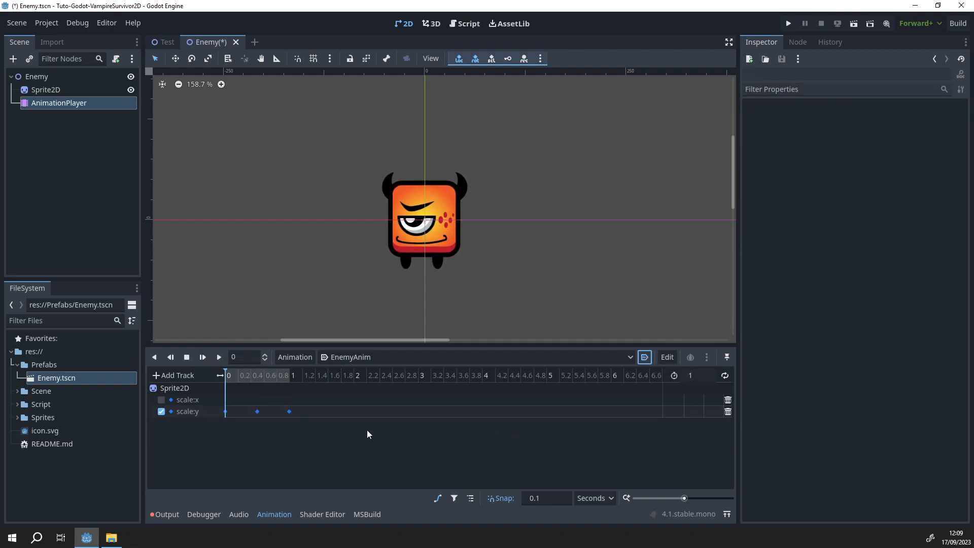
key("ctrl+s")
middle_click_drag(459, 230, 431, 244)
scroll(442, 238, "down", 3)
scroll(443, 229, "up", 2)
scroll(436, 238, "down", 3)
scroll(430, 203, "up", 5)
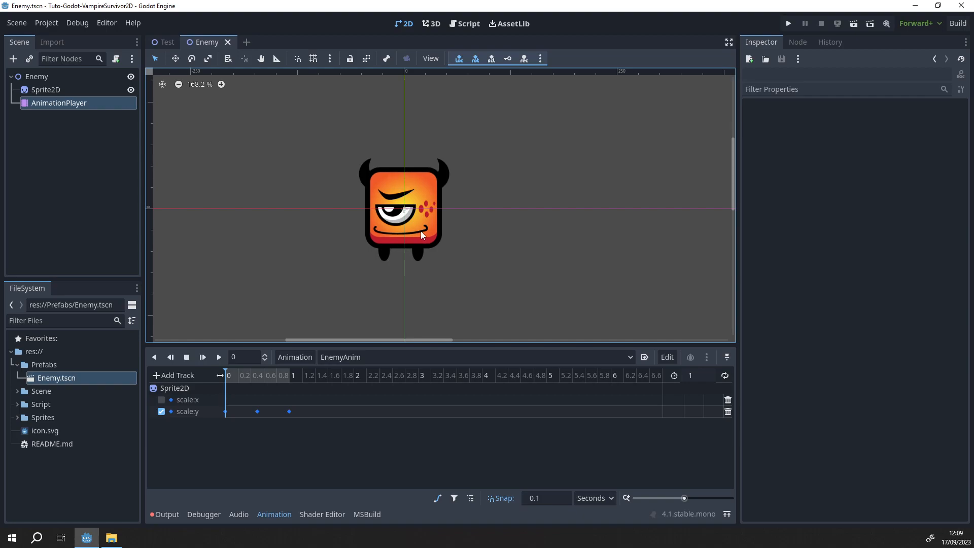
middle_click_drag(419, 230, 406, 255)
scroll(425, 174, "down", 2)
middle_click_drag(385, 219, 342, 209)
scroll(426, 175, "up", 6)
scroll(331, 189, "down", 4)
scroll(331, 188, "up", 5)
scroll(315, 208, "down", 2)
Play the enemy's animation by setting the AnimationPlayer's Current Animation to EnemyAnim.
left_click(59, 90)
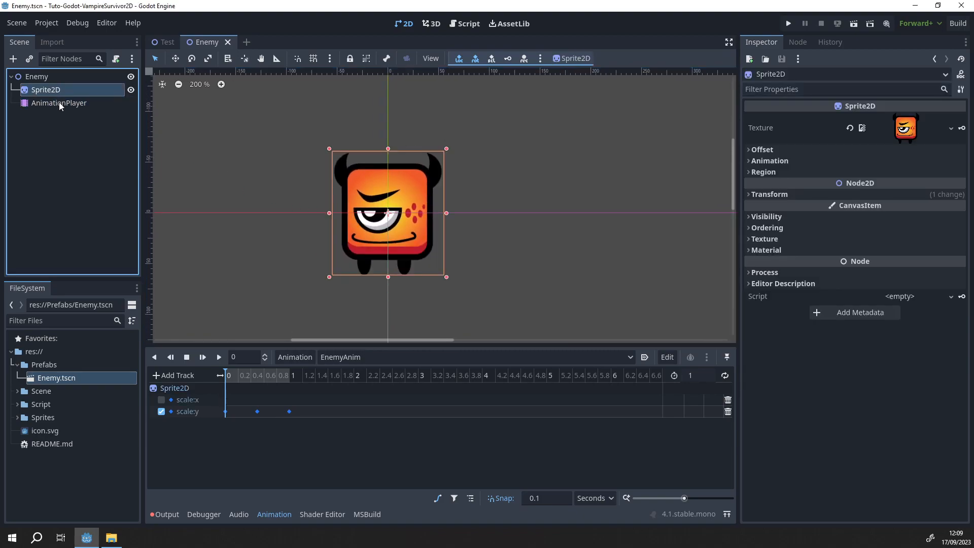
left_click(59, 103)
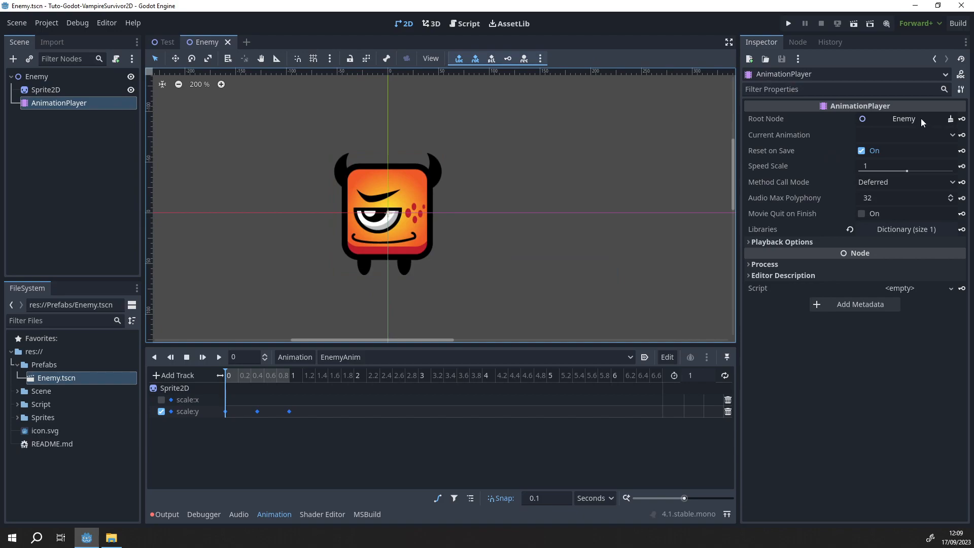
left_click(953, 138)
left_click(896, 164)
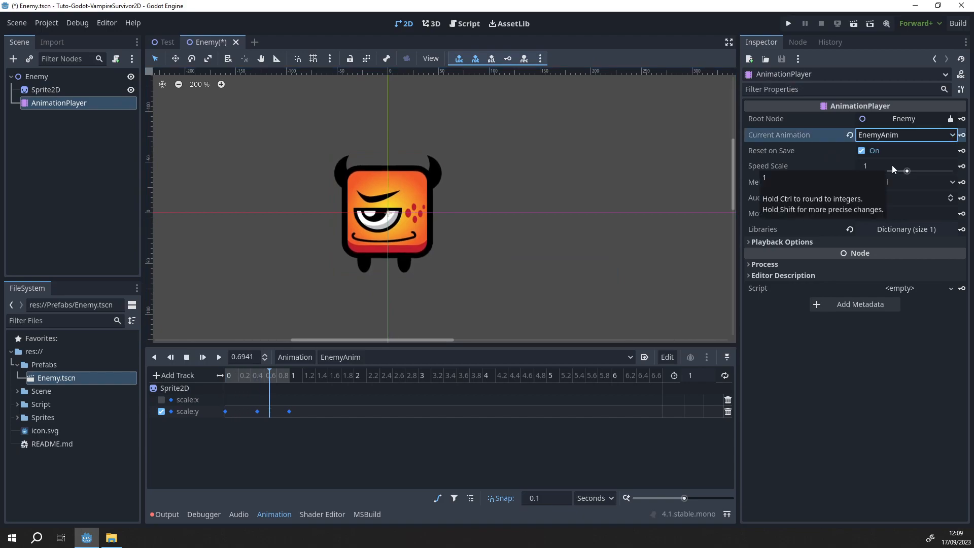
Enable looping for EnemyAnim and select it again as the AnimationPlayer's Current Animation.
left_click(725, 376)
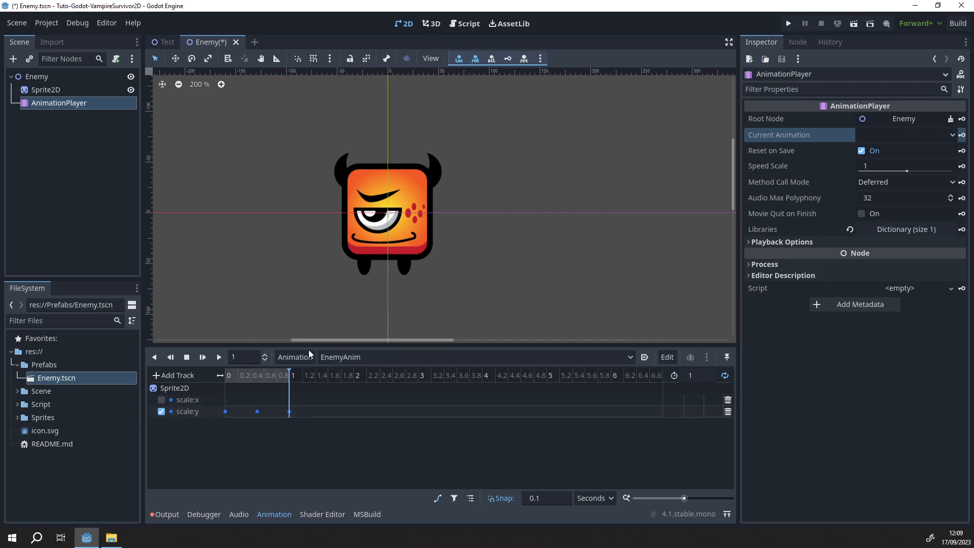
left_click(953, 135)
left_click(893, 162)
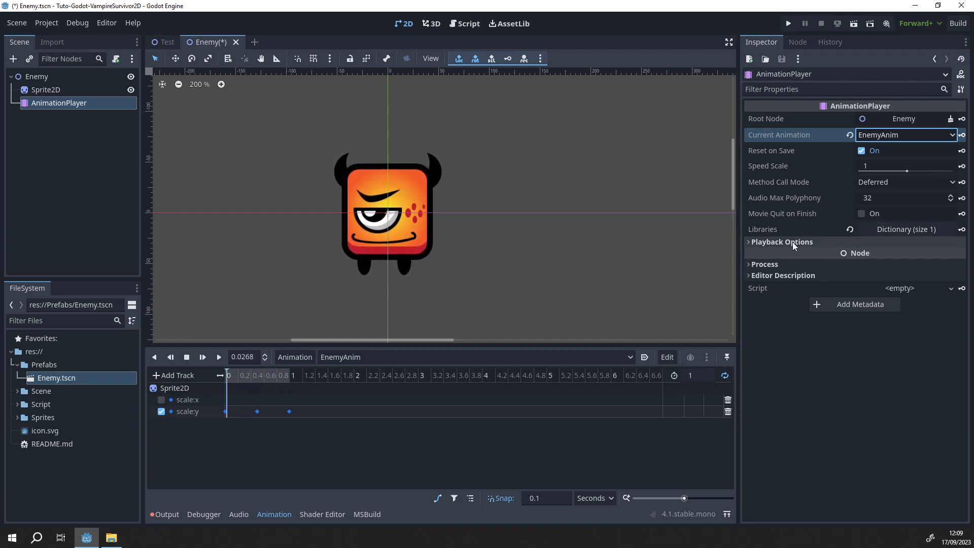
Enable autoplay on load for EnemyAnim and save the Enemy scene.
left_click(648, 357)
scroll(566, 272, "left", 3, "shift")
key("ctrl+s")
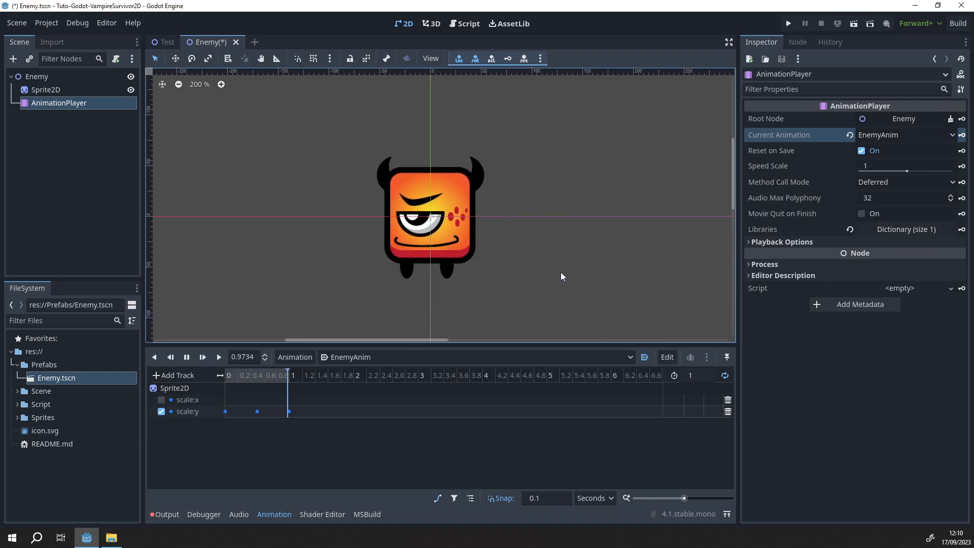
Run the project to check the enemy's animation in the game, close it and save the scene.
left_click(789, 24)
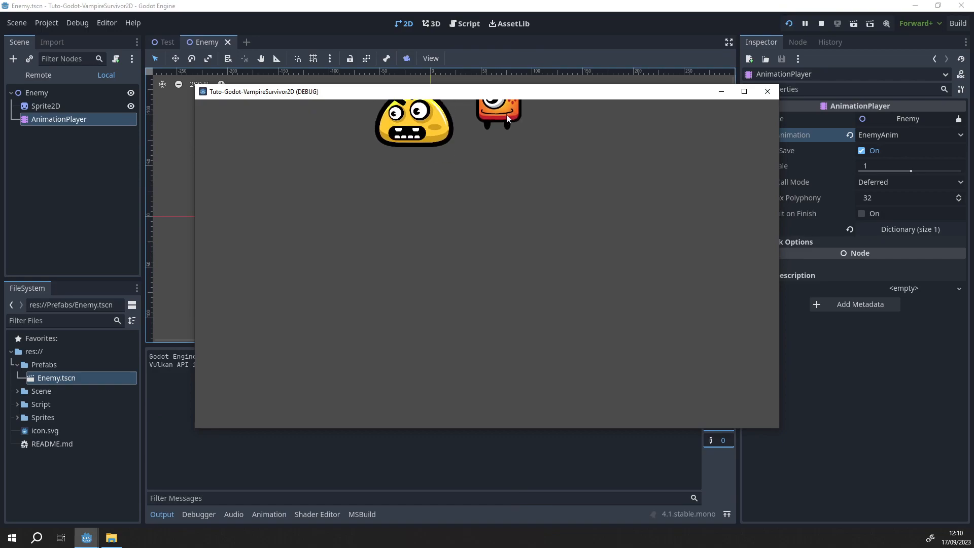
left_click(764, 94)
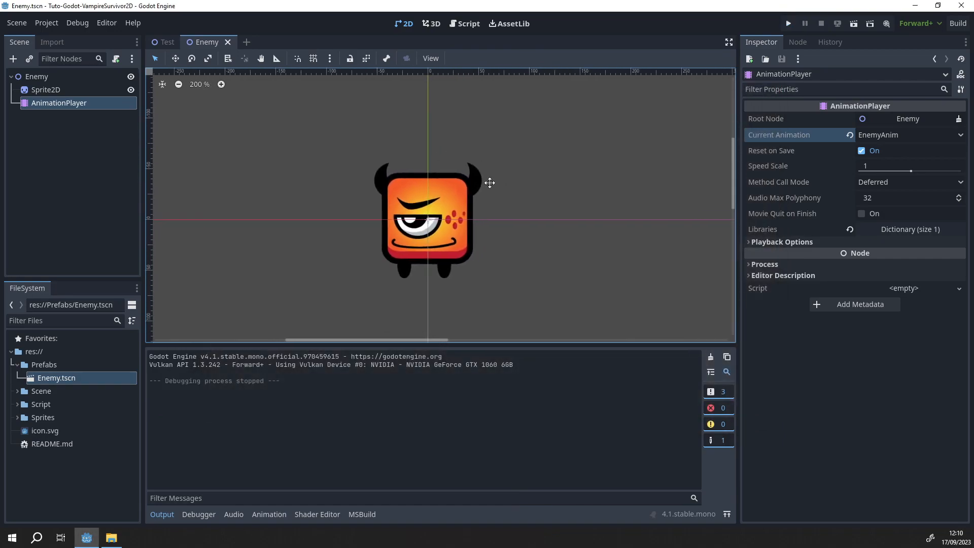
scroll(486, 179, "up", 2)
key("ctrl+s")
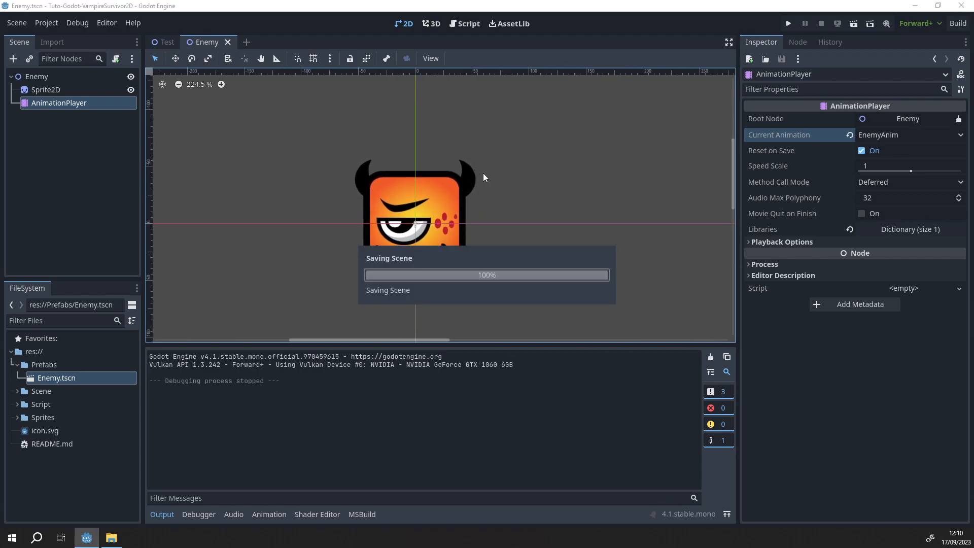
scroll(479, 176, "down", 1)
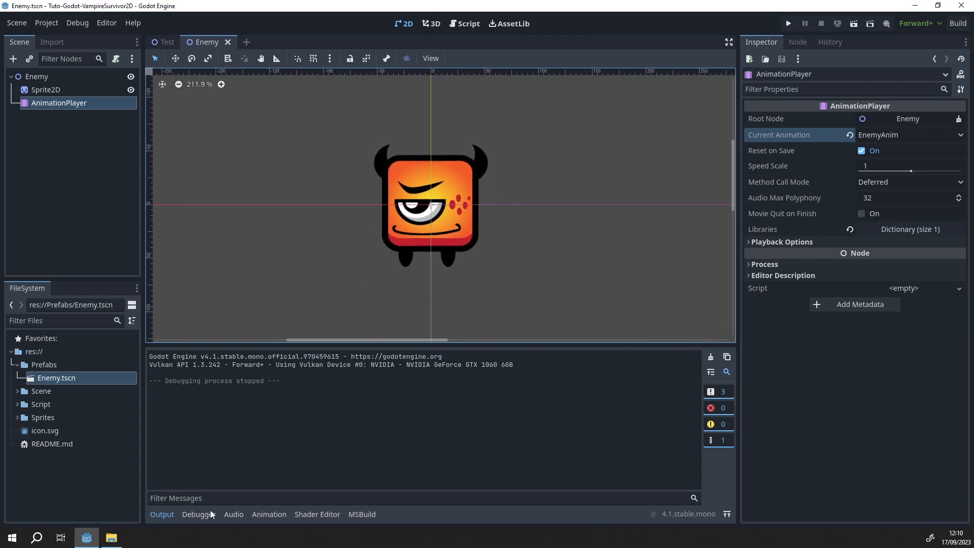
Stop EnemyAnim's playback in the animation editor and save the Enemy scene.
left_click(259, 514)
left_click(187, 358)
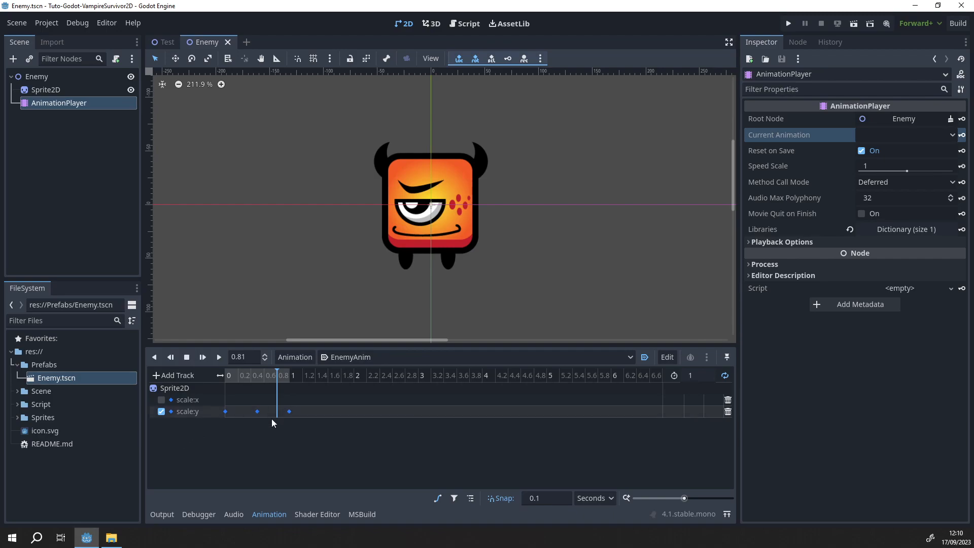
scroll(306, 225, "down", 1)
key("ctrl+s")
scroll(326, 233, "down", 1)
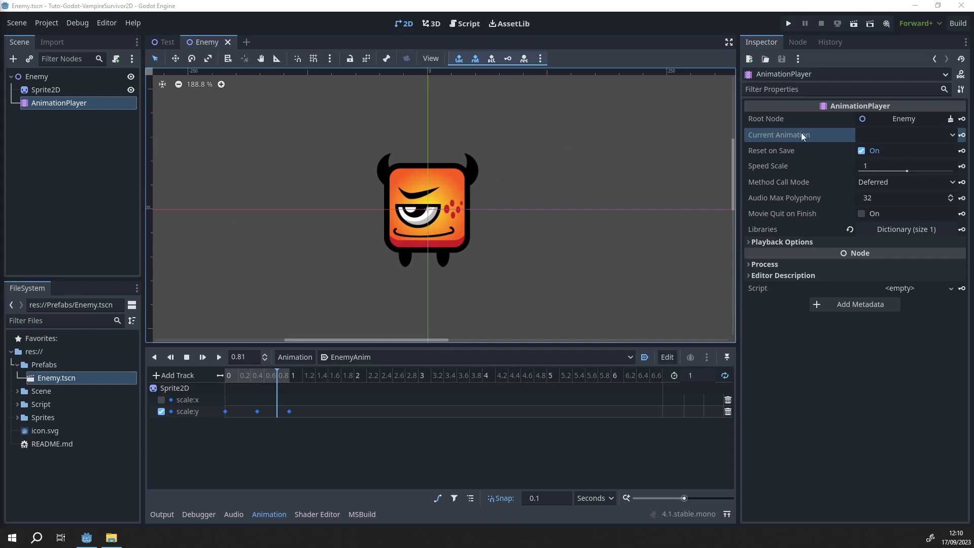
Set the AnimationPlayer's Current Animation to EnemyAnim and switch it back to [stop].
left_click(953, 136)
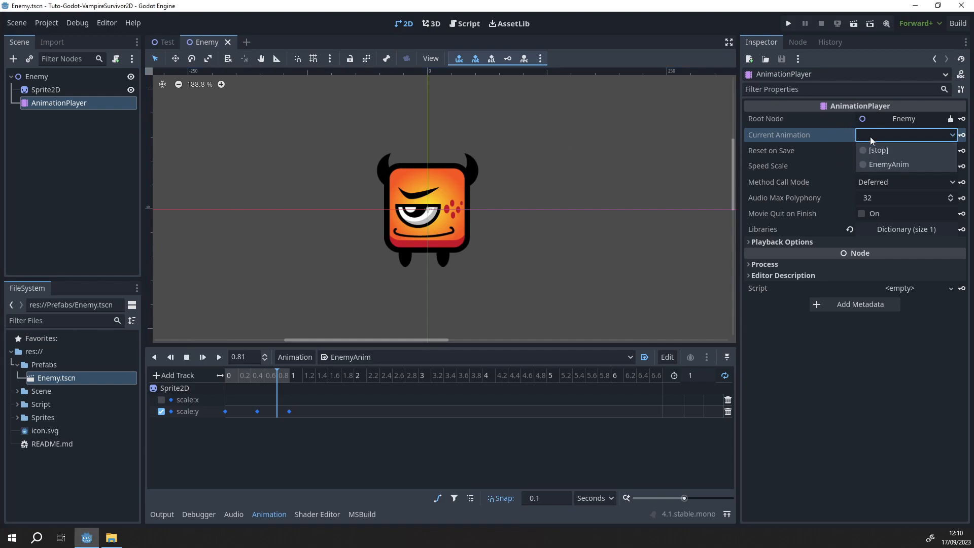
left_click(876, 163)
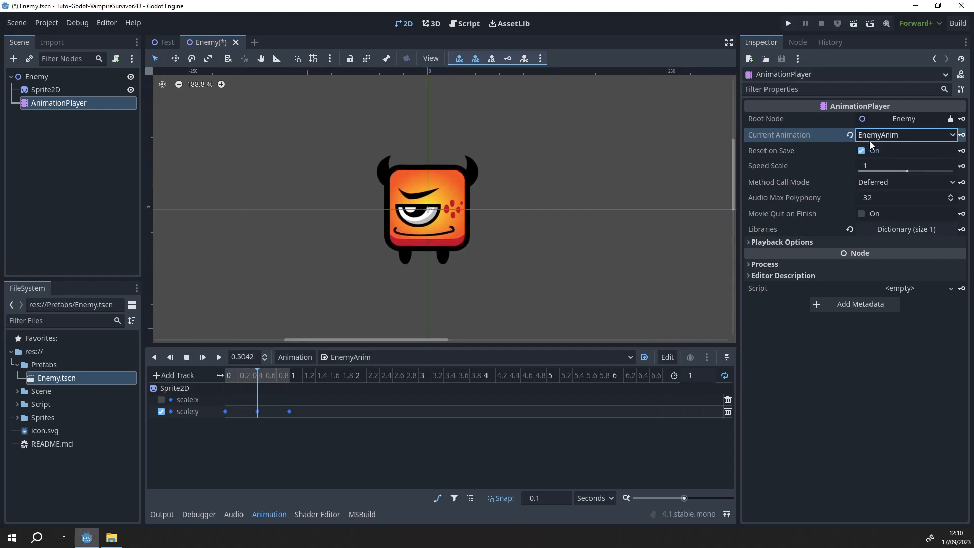
left_click(874, 135)
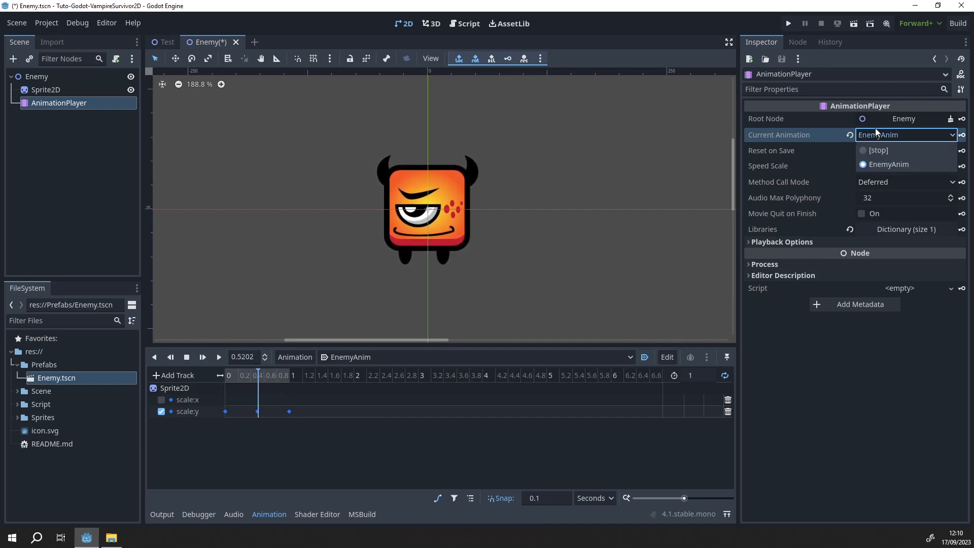
left_click(876, 150)
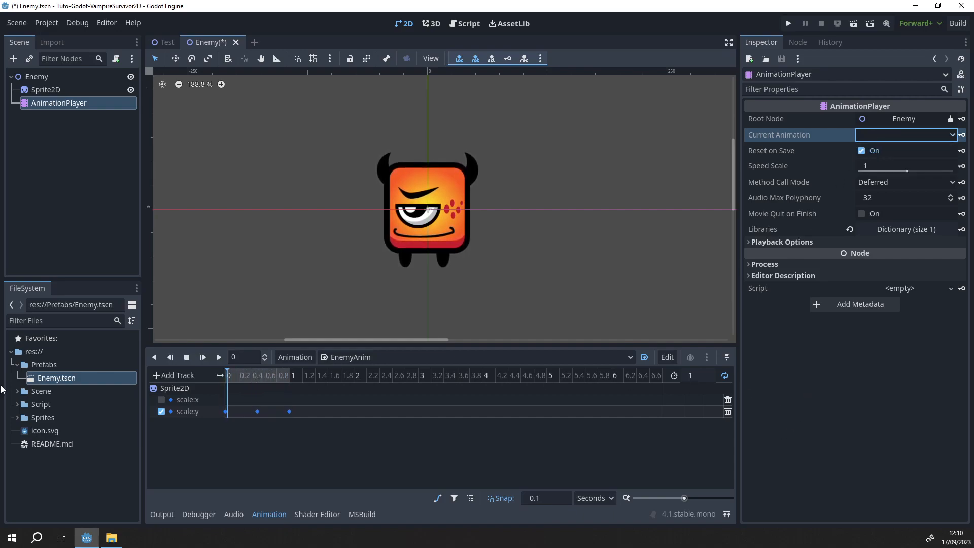
Start a new C# script in the Script folder with the path res://Script/CharacterAnimator.cs.
left_click(18, 404)
right_click(41, 404)
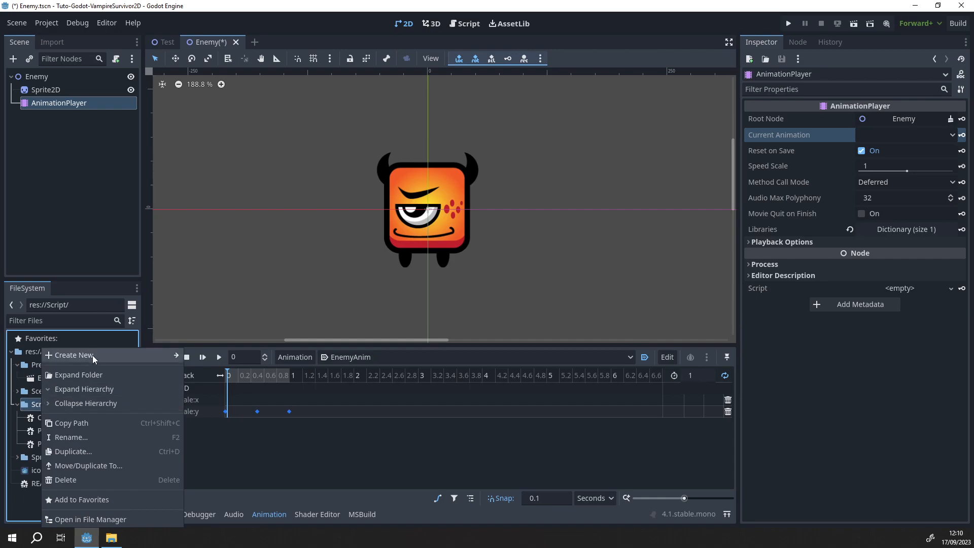
mouse_move(127, 356)
left_click(210, 386)
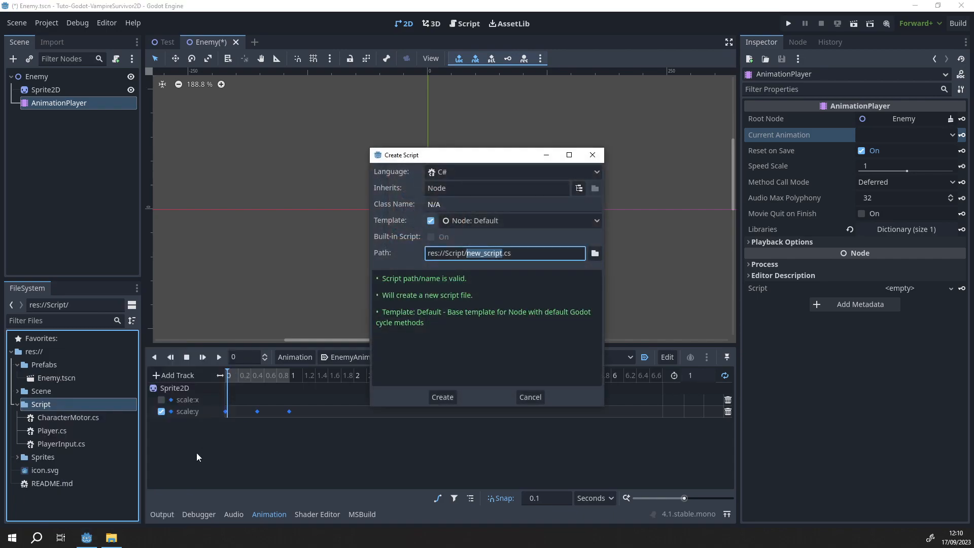
type("CharacterAN")
key("BackSpace")
type("nimatore")
Make the new script inherit from AnimationPlayer and create it.
left_click(484, 217)
left_click(484, 218)
left_click(579, 189)
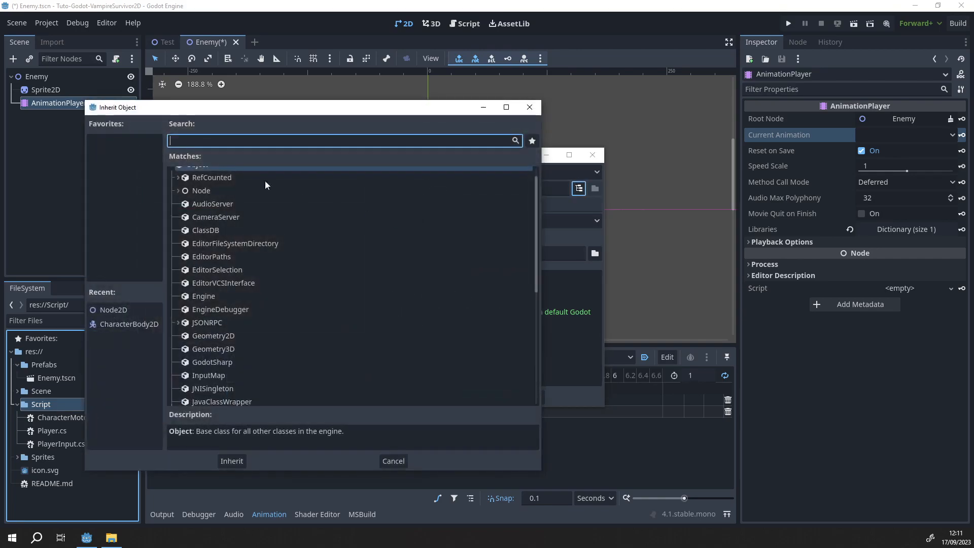
type("Animation")
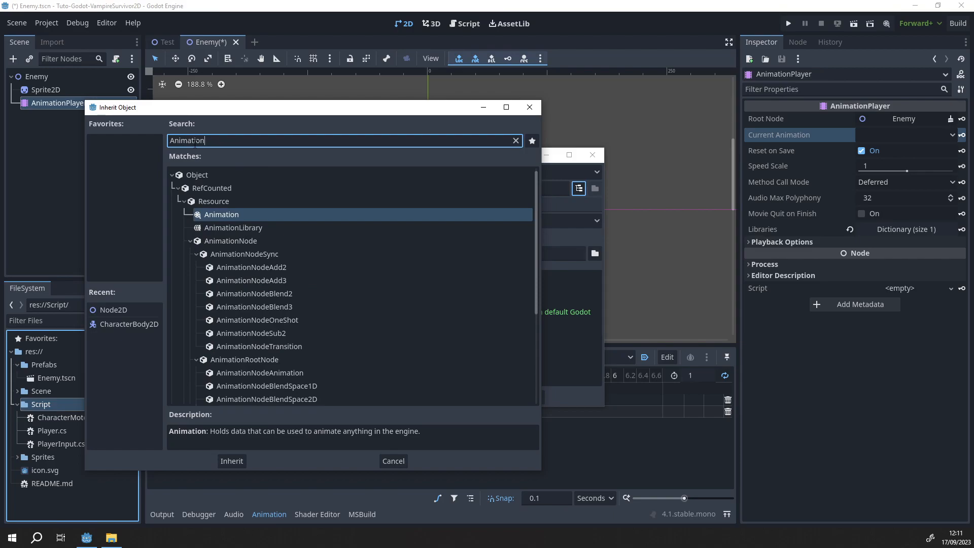
type("Play")
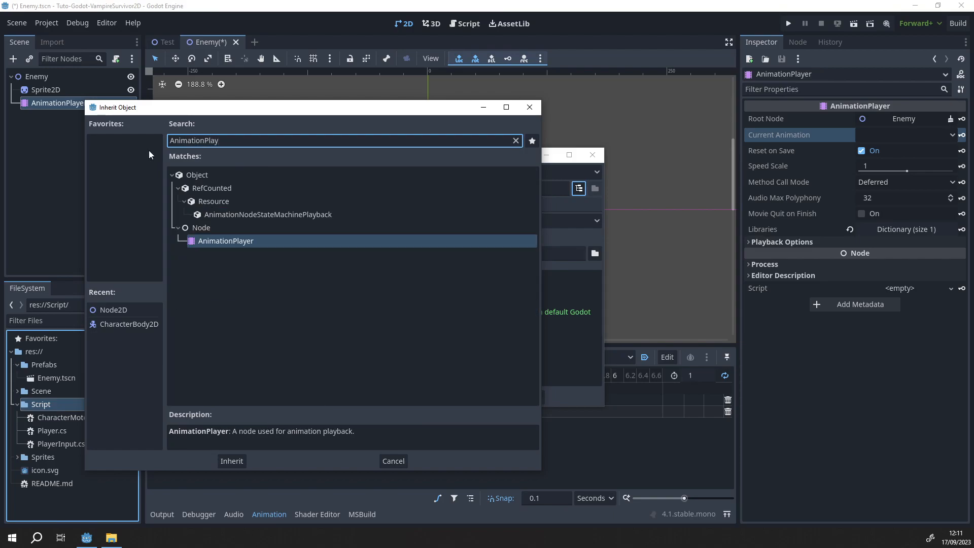
double_click(236, 242)
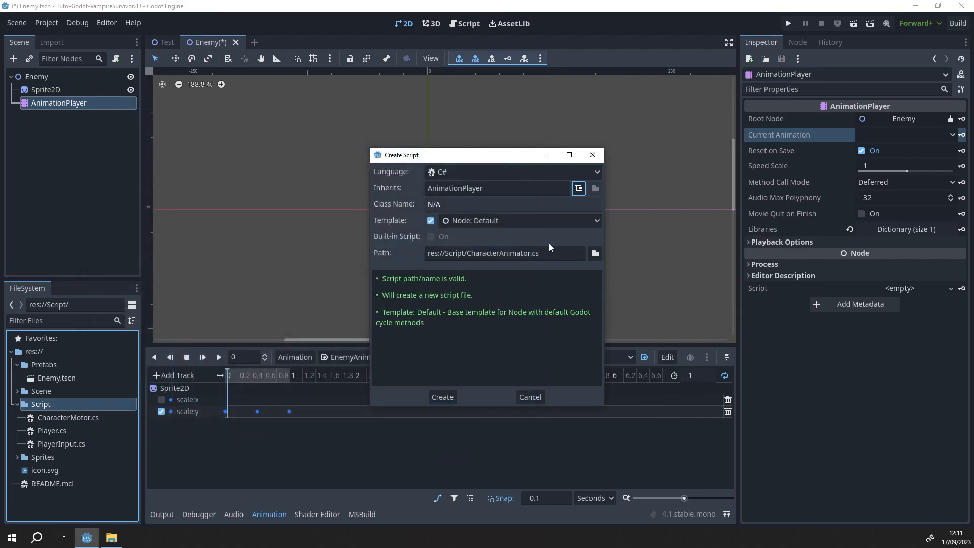
left_click(443, 397)
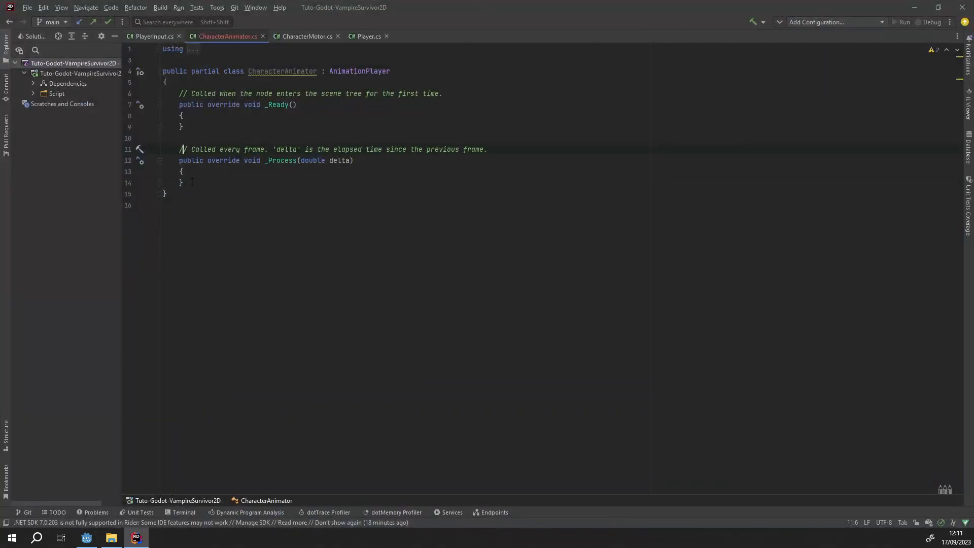
Delete the _Process method and the template comments from CharacterAnimator.cs in the Rider code editor.
left_click_drag(188, 182, 107, 174)
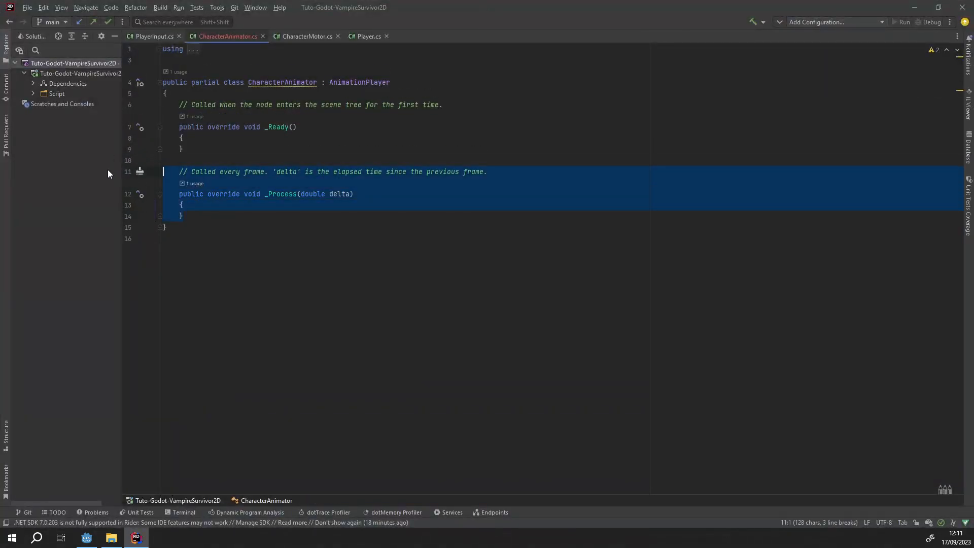
key("BackSpace")
key("BackSpace")
key("BackSpace")
left_click_drag(460, 105, 120, 103)
key("BackSpace")
key("BackSpace")
Add the call base._Ready(); inside the _Ready method.
left_click(203, 127)
key("Return")
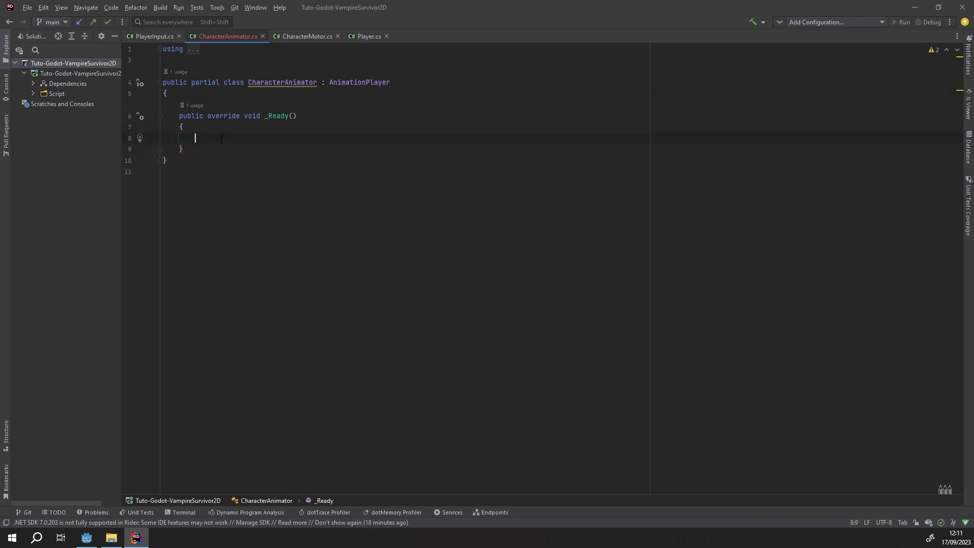
type("base.")
key("Return")
type(";")
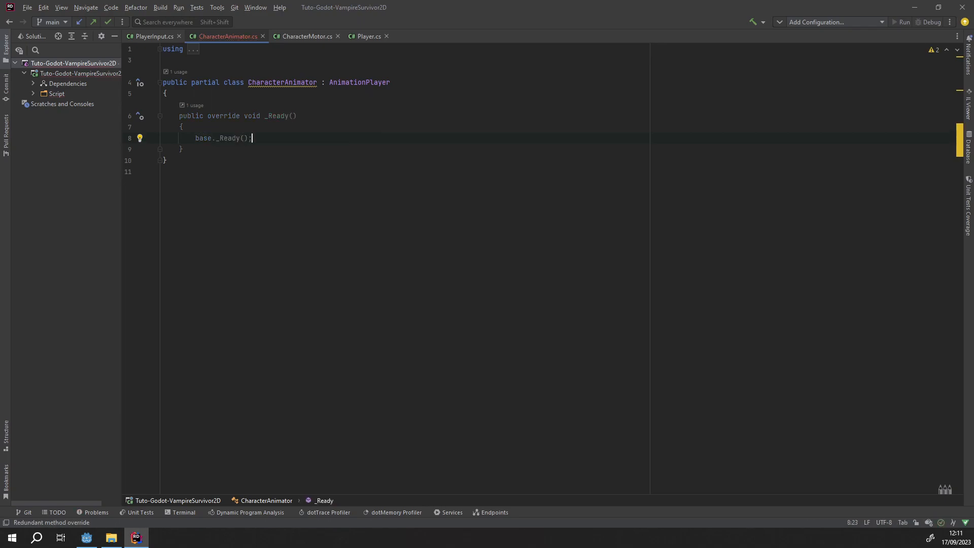
left_click(347, 82)
key("End")
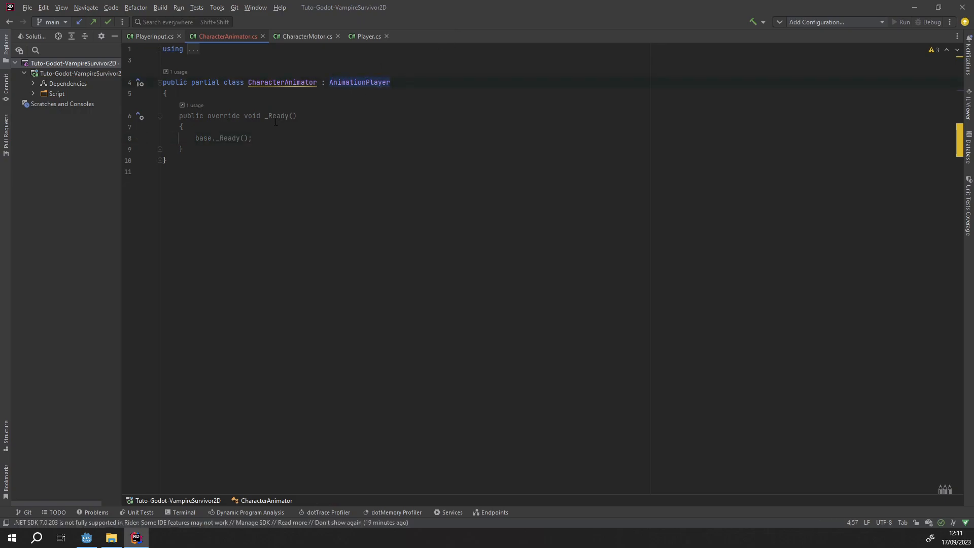
left_click_drag(191, 146, 157, 117)
left_click(209, 158)
left_click_drag(193, 152, 68, 116)
left_click(192, 153)
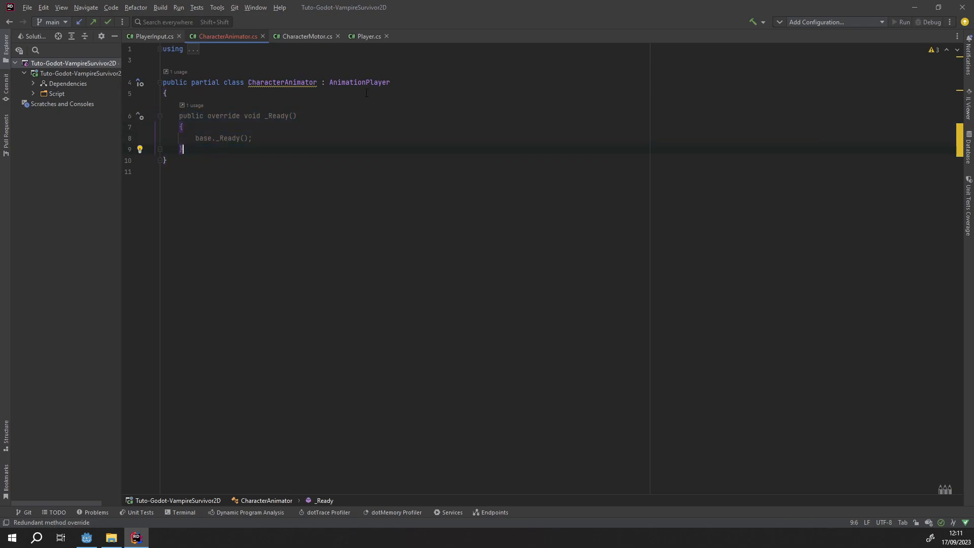
Add the line CurrentAnimation = ""; below base._Ready(); in the _Ready method of CharacterAnimator.cs.
double_click(268, 115)
left_click(186, 149)
left_click(259, 140)
key("Return")
key("Return")
left_click_drag(213, 138, 117, 133)
left_click(198, 160)
type("Curent")
key("BackSpace")
key("BackSpace")
key("BackSpace")
type("rent")
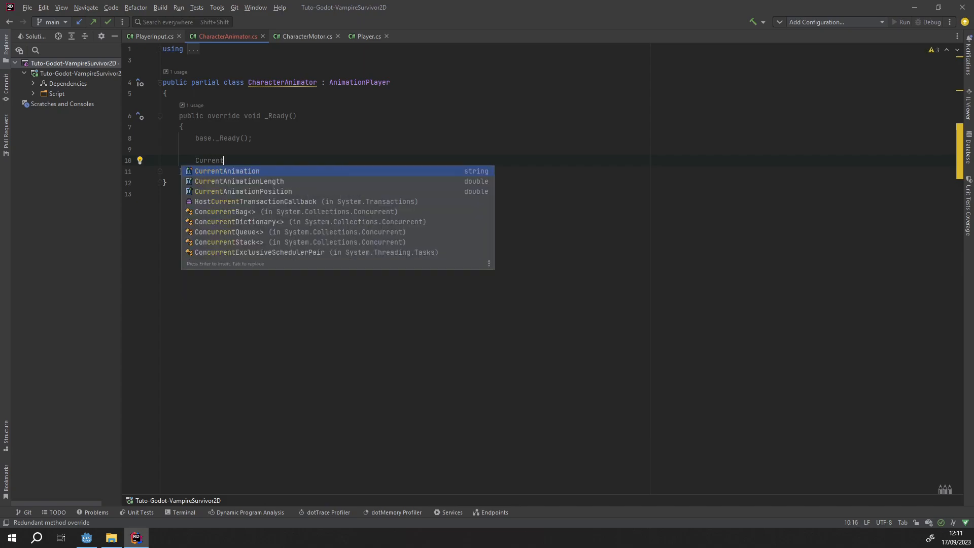
key("Return")
type("= ")
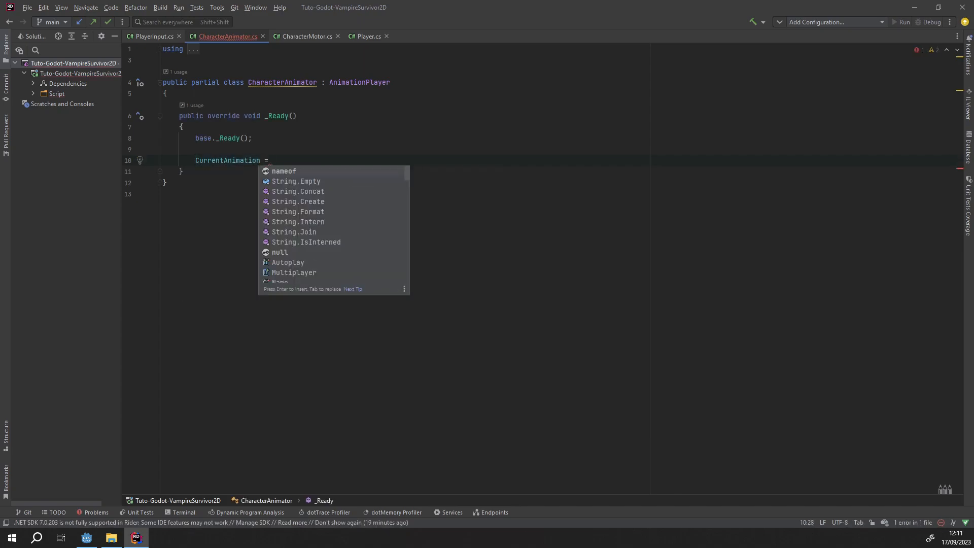
type("\"\";")
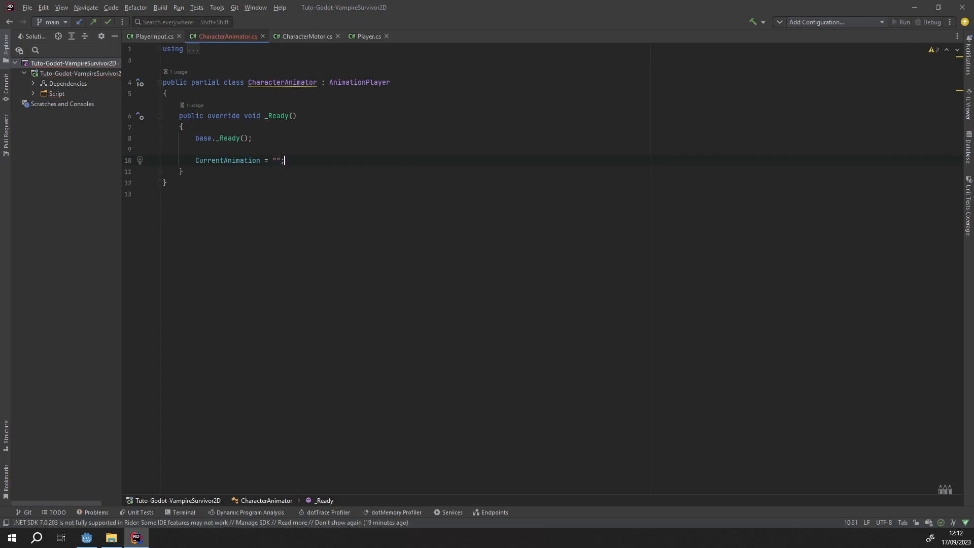
Check the animation name among the AnimationPlayer's Current Animation options in Godot, and fill the CurrentAnimation string in Rider with EnemyAnim.
left_click(87, 538)
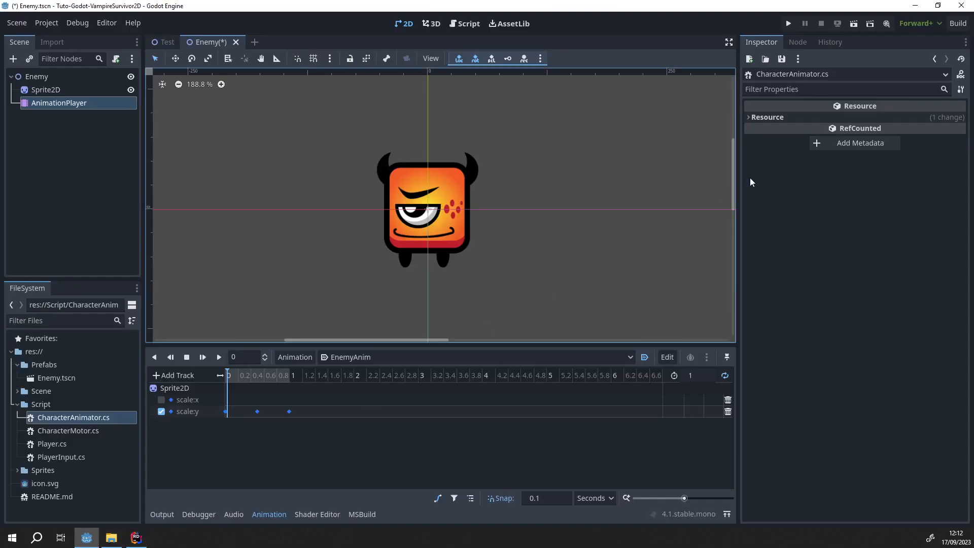
left_click(52, 102)
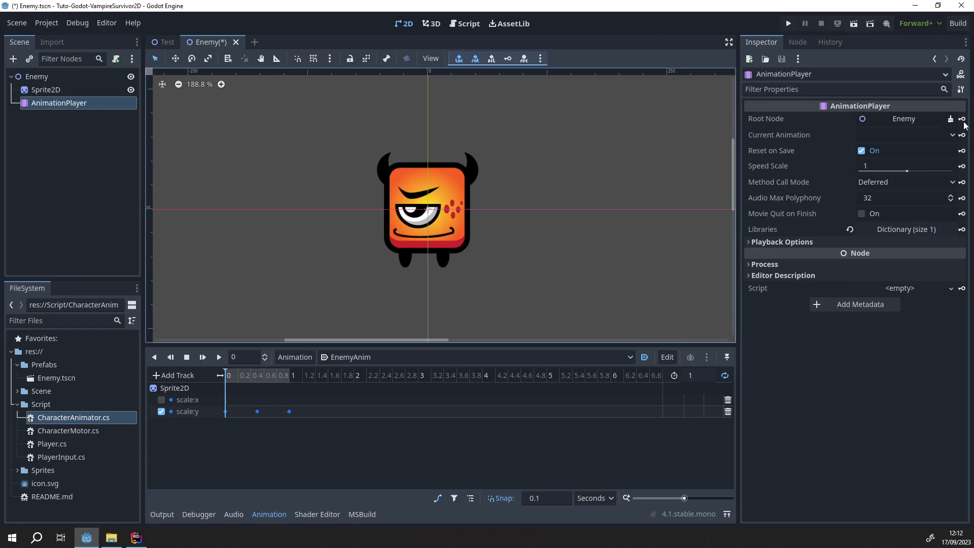
left_click(953, 135)
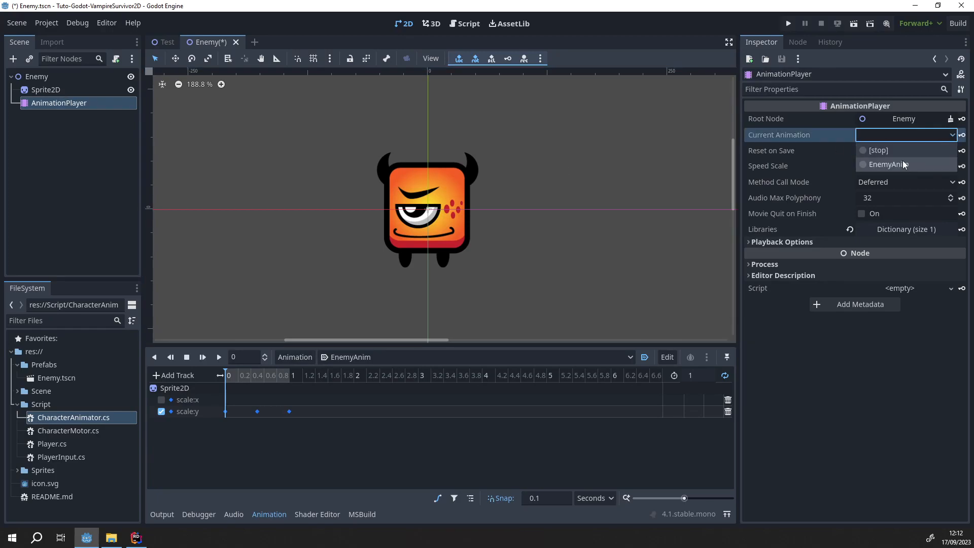
left_click(136, 538)
left_click(277, 161)
type("Enemy")
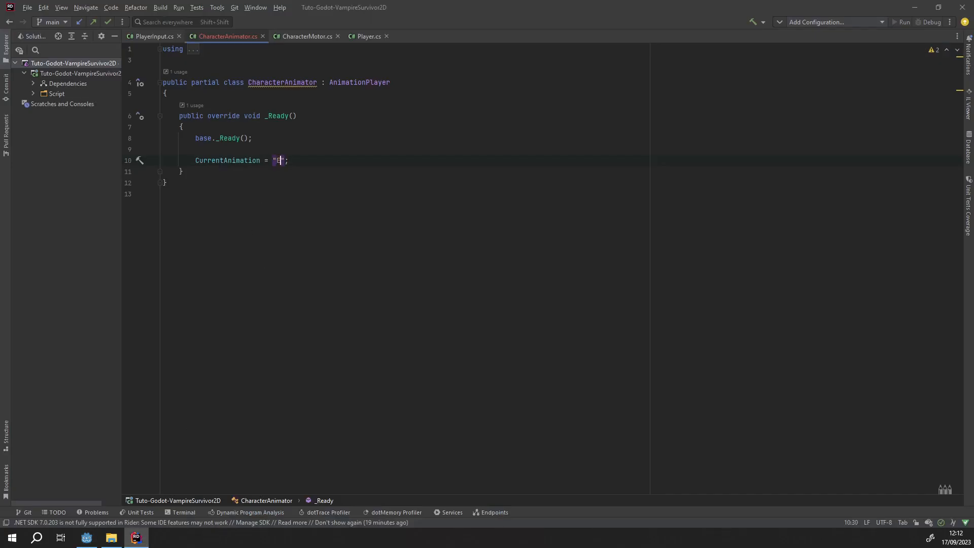
type("Anim")
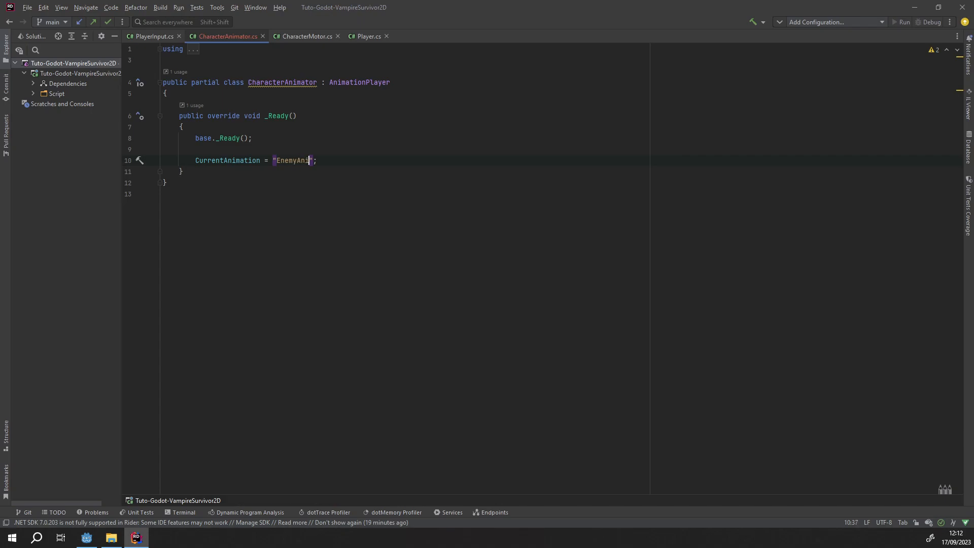
left_click(264, 199)
Back in Godot, save the Enemy scene and turn off autoplay on load for the EnemyAnim animation.
left_click(86, 538)
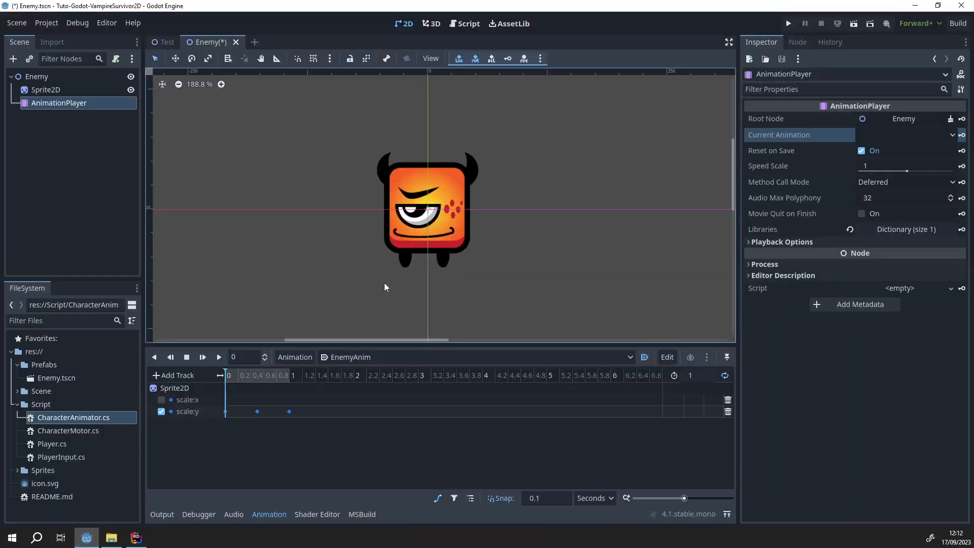
middle_click_drag(430, 223, 406, 212)
key("ctrl+s")
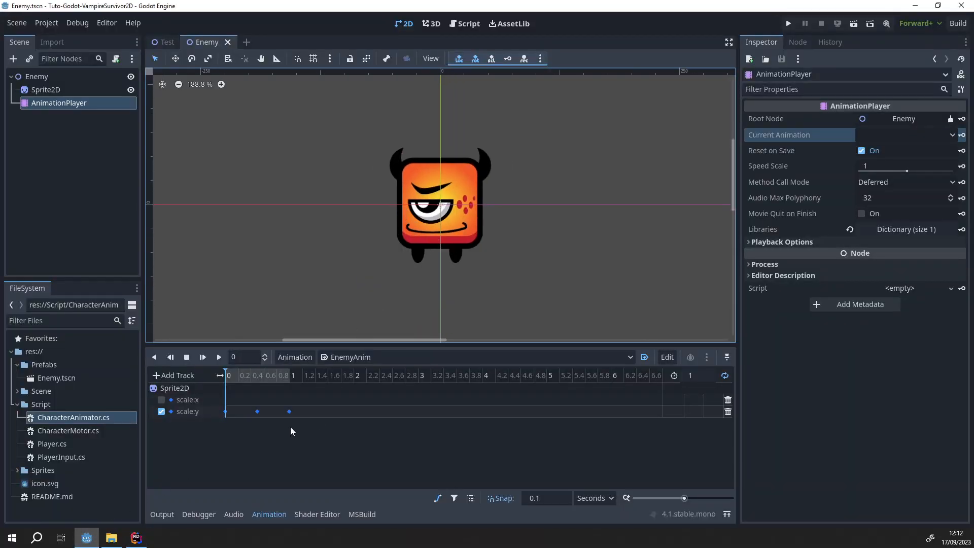
left_click(645, 357)
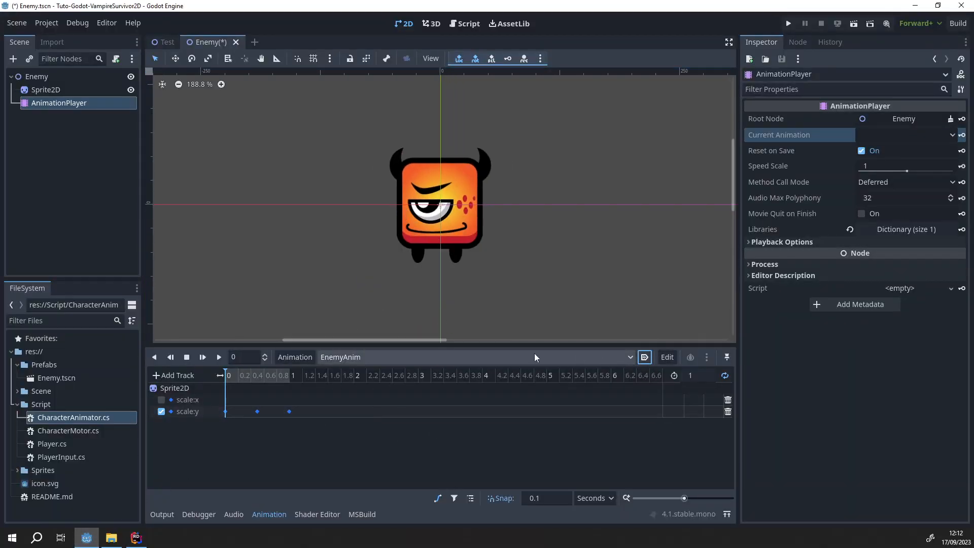
Switch to Rider and examine the CurrentAnimation assignment and its documentation in CharacterAnimator.cs.
left_click(136, 538)
key("Up")
key("Up")
key("Up")
key("End")
key("shift+Home")
mouse_move(196, 162)
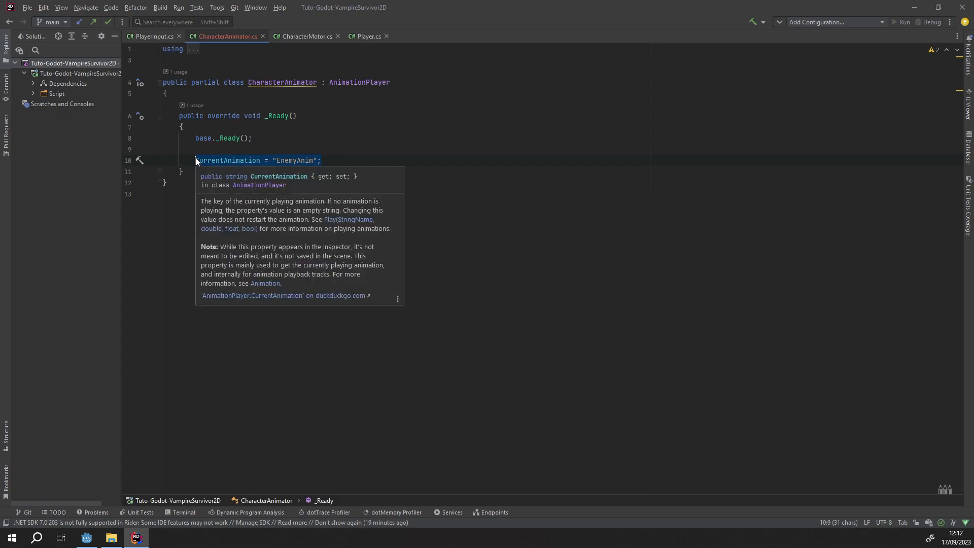
Return to Godot, attach CharacterAnimator.cs as the script of the Enemy's AnimationPlayer node, and save the scene.
left_click(87, 537)
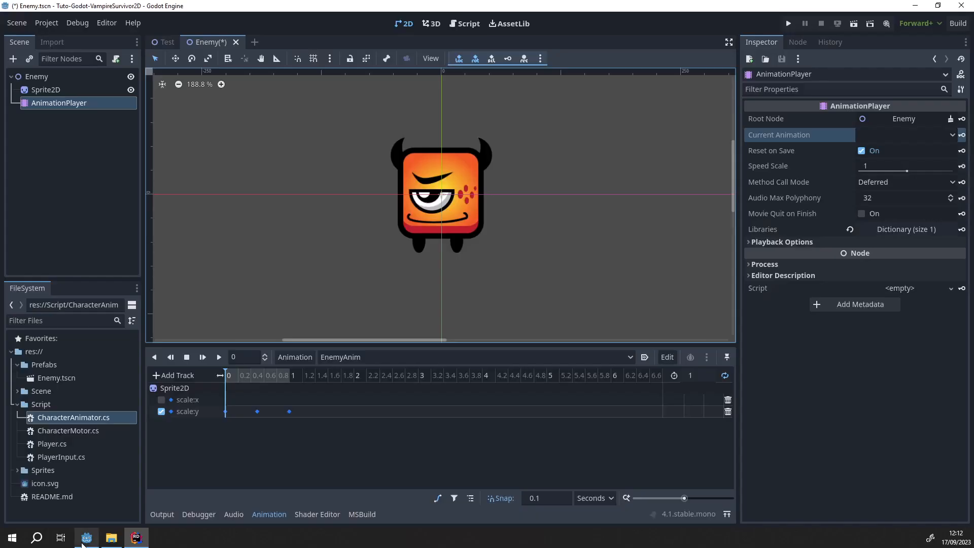
left_click_drag(56, 417, 905, 288)
key("ctrl+s")
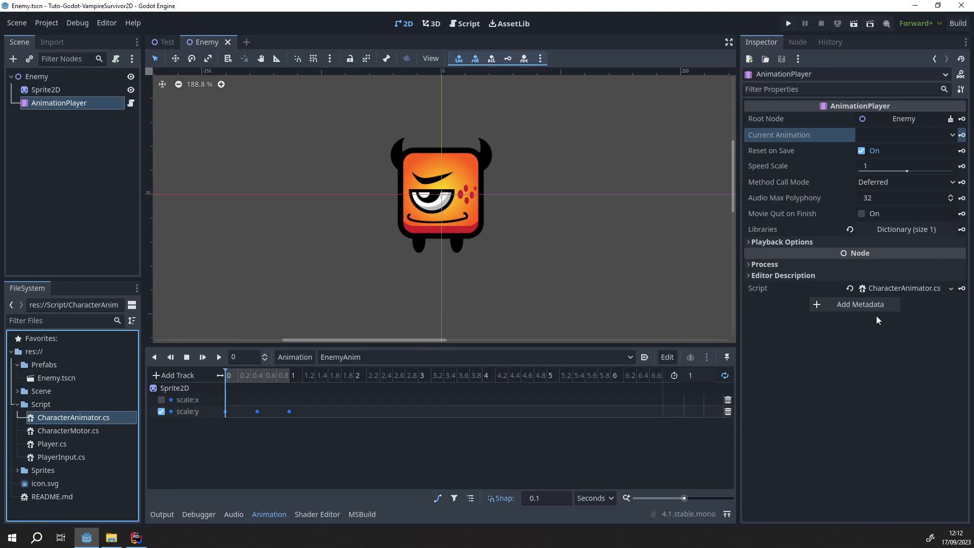
scroll(375, 158, "down", 1)
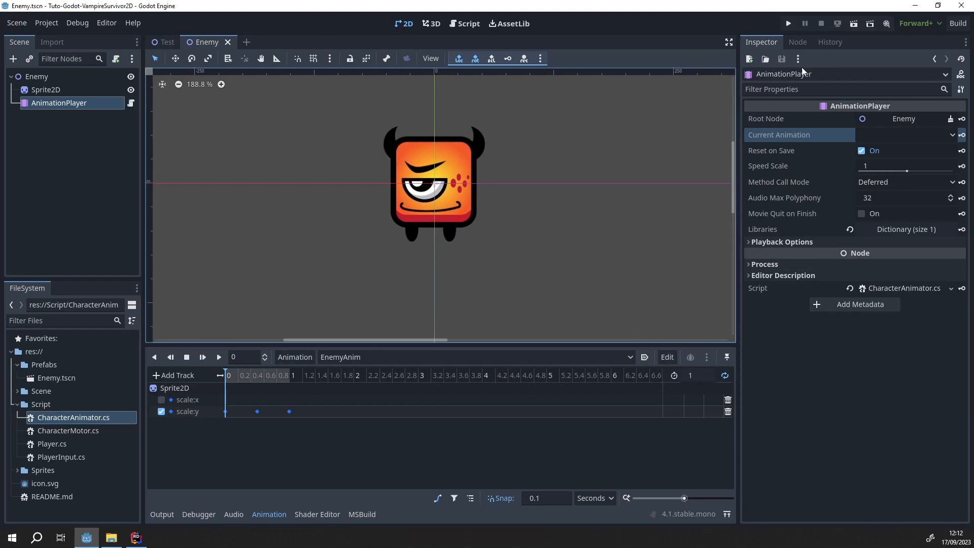
Run the project, move the player around to check the enemy's animation in game, and close the game window.
left_click(789, 23)
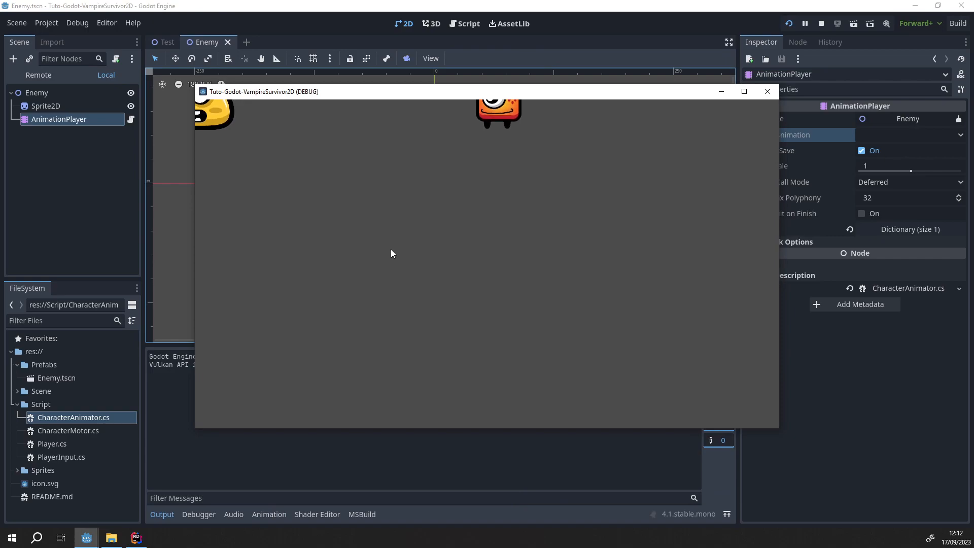
key("Right")
key("Down")
key("Left")
key("Up")
key("Up")
key("Down")
key("Down")
key("Left")
left_click(768, 92)
Switch to Rider and add an empty public void Truc() method below _Ready in CharacterAnimator.cs.
left_click(136, 537)
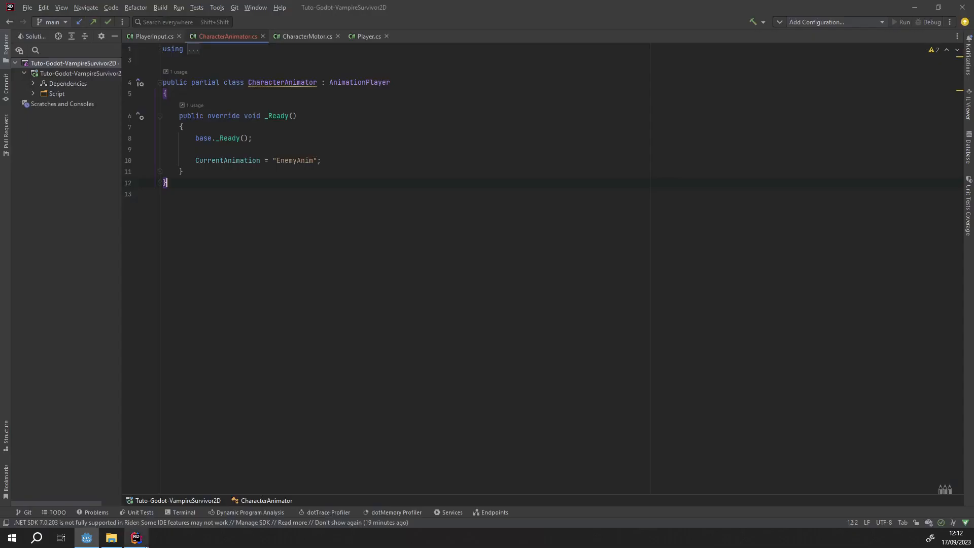
left_click_drag(273, 218, 132, 75)
left_click(335, 161)
left_click_drag(330, 161, 195, 158)
left_click(357, 158)
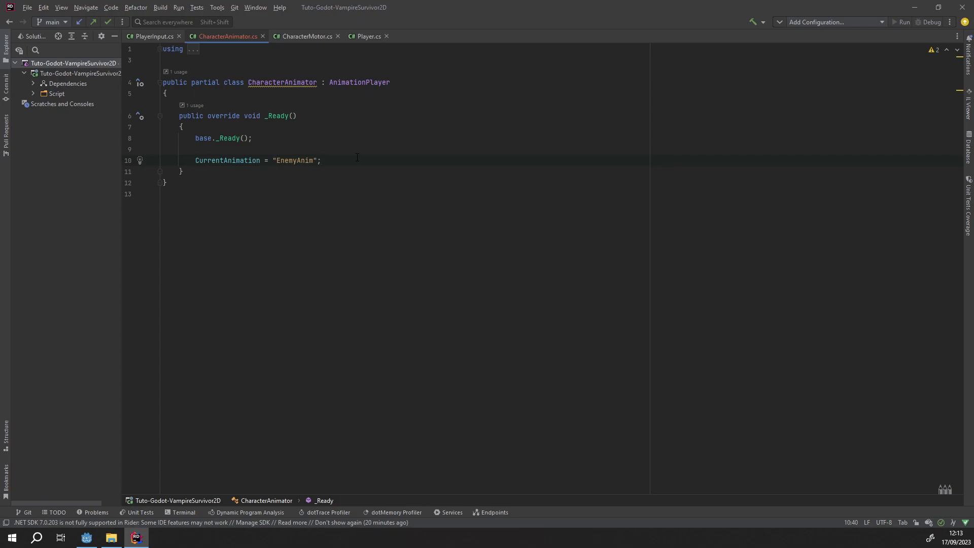
left_click(213, 167)
key("Return")
key("Return")
type("publ")
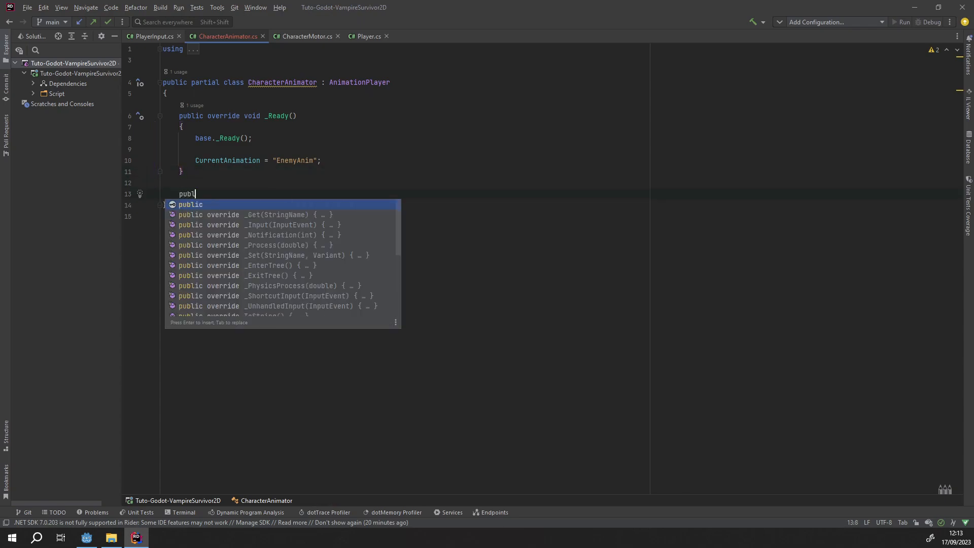
type("ic void Truc()")
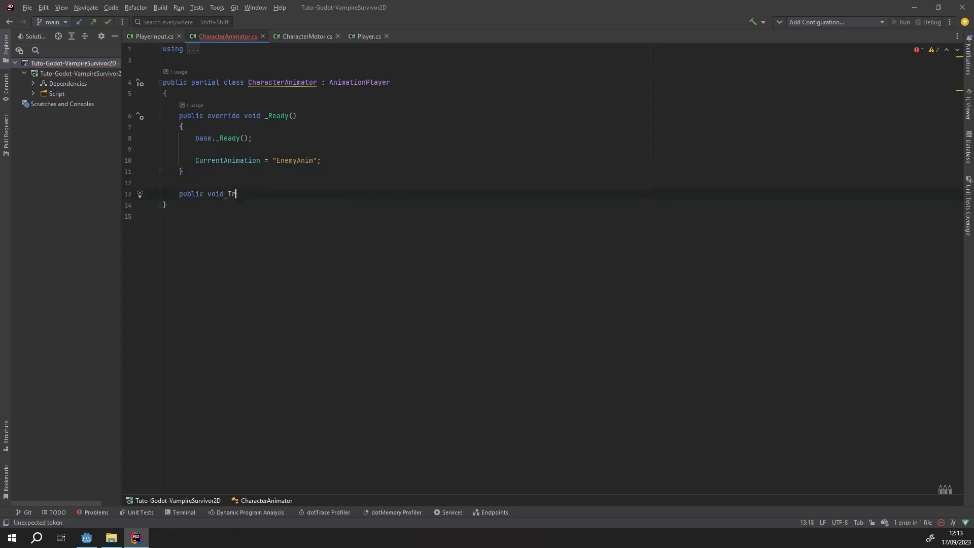
key("Return")
type("{")
key("Return")
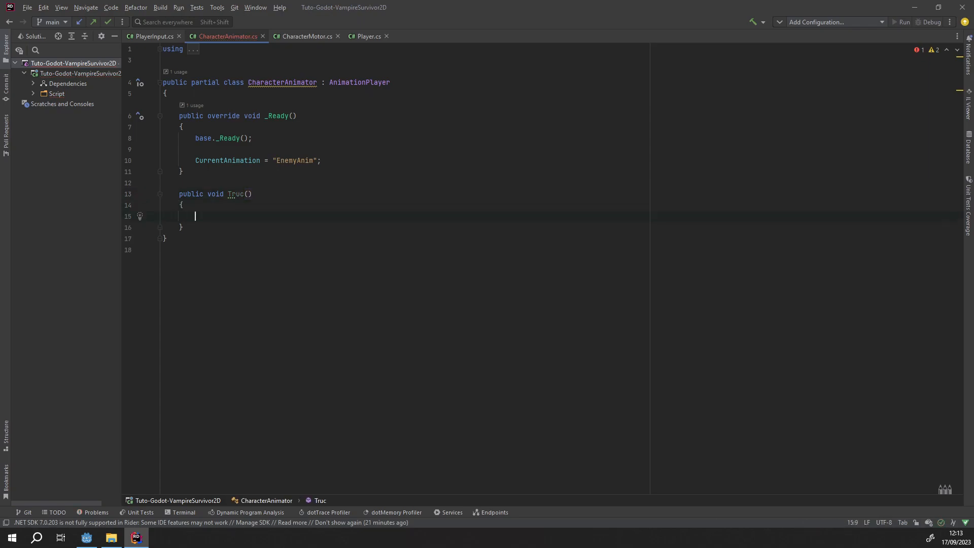
Write CurrentAnimation = "Truc"; inside the body of the Truc method.
type("CurrentAnimation-")
key("BackSpace")
type("= ")
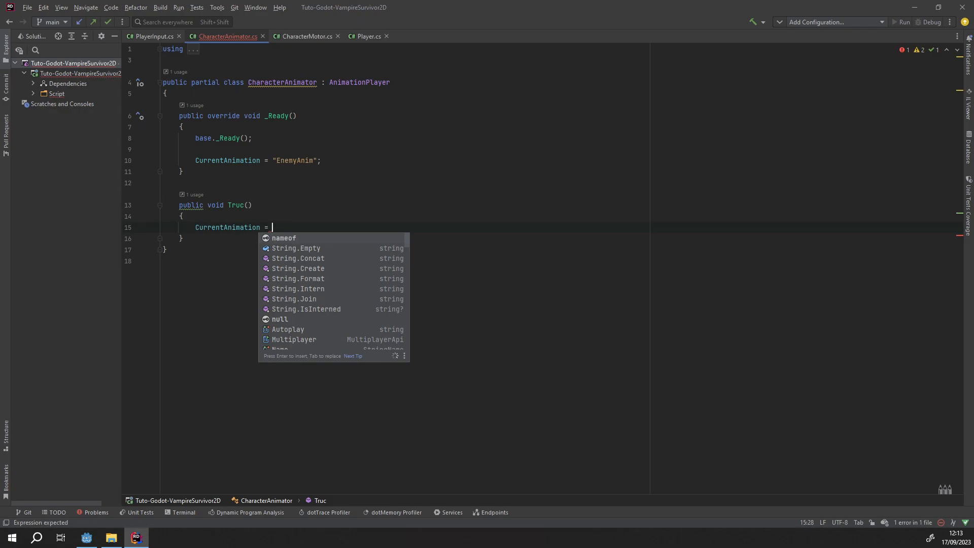
type("Truc\"")
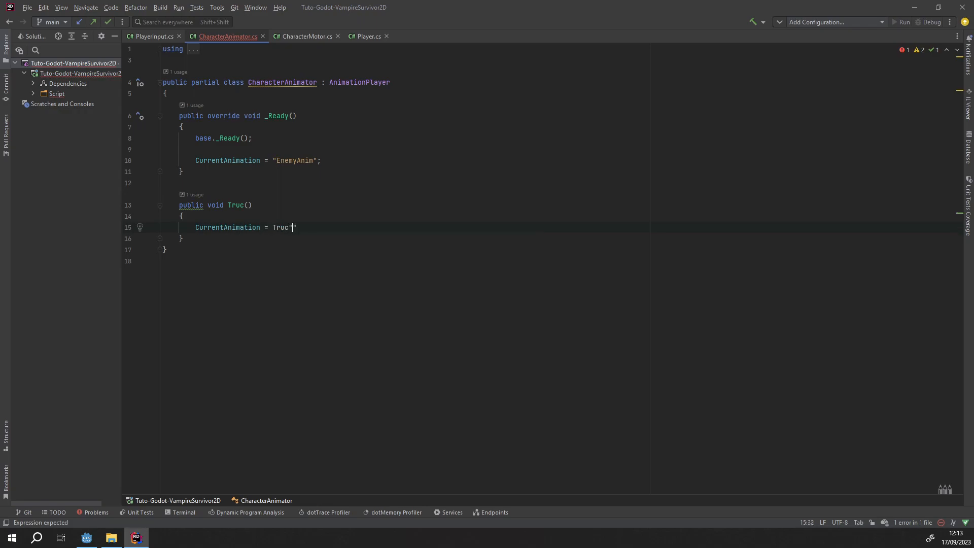
key("Left")
key("Delete")
key("Delete")
key("Left")
key("Left")
key("Left")
key("Left")
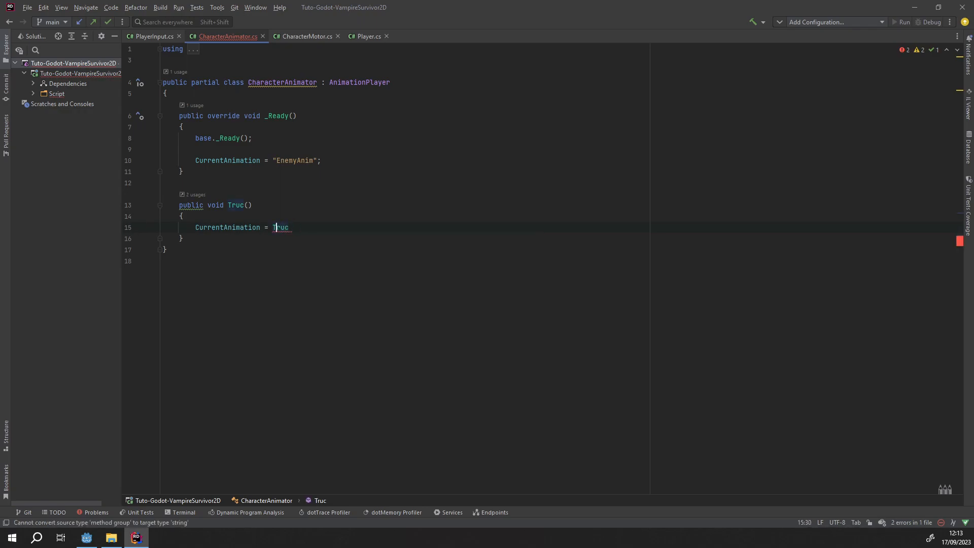
type("\"")
key("Right")
key("Right")
key("Right")
key("Right")
type("\";")
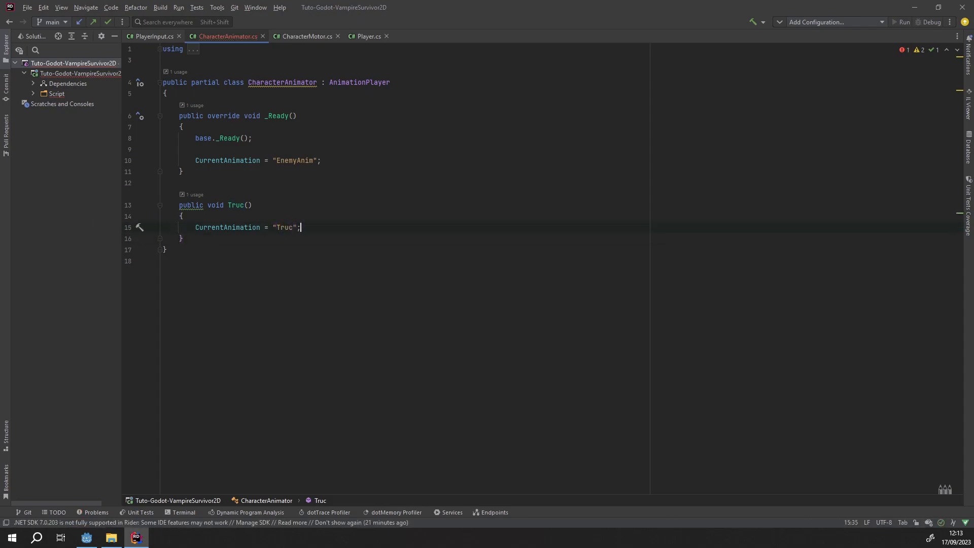
Copy the Truc method from CharacterAnimator.cs into CharacterMotor.cs, between MovementPerformed and _PhysicsProcess.
left_click_drag(187, 239, 113, 203)
key("ctrl+c")
left_click(285, 36)
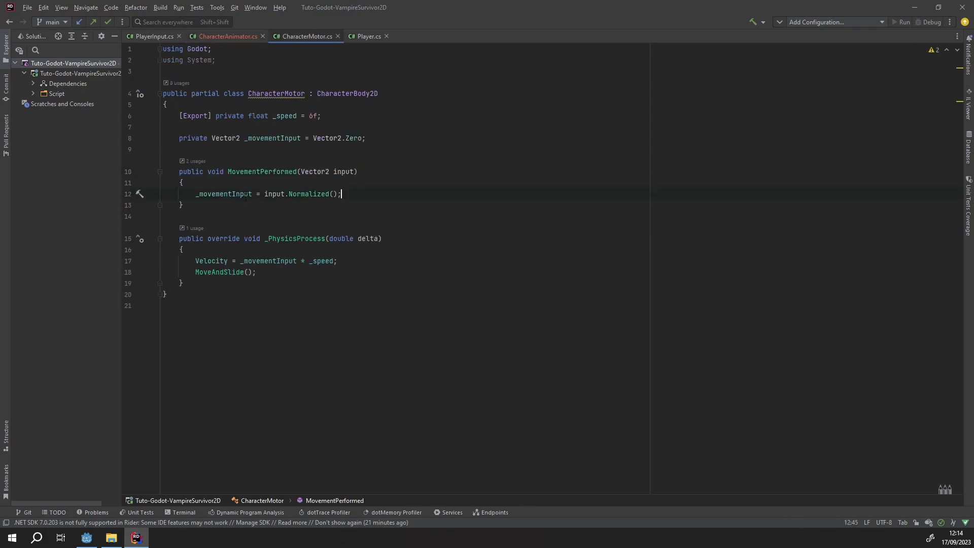
key("Down")
key("Return")
key("ctrl+v")
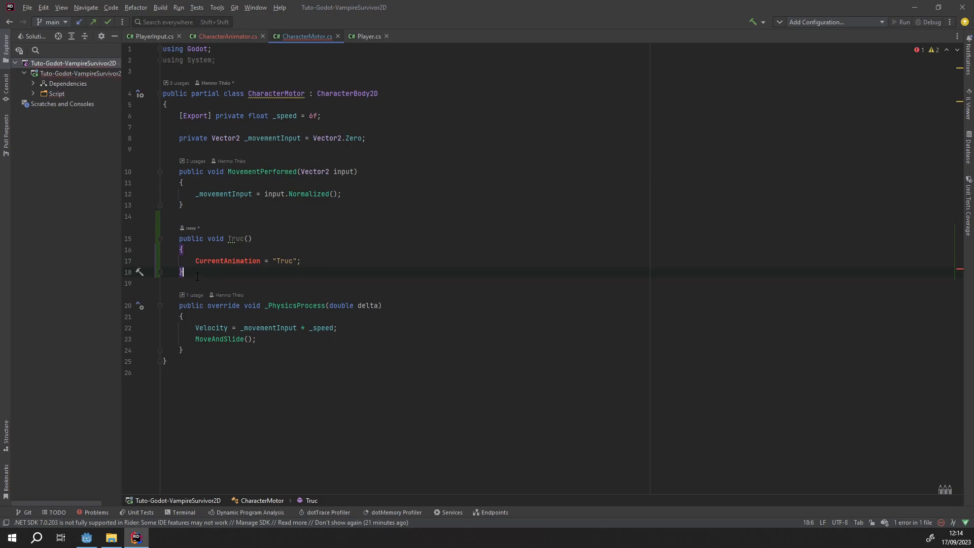
Compare the CurrentAnimation line of the Truc method in CharacterMotor.cs and CharacterAnimator.cs.
double_click(241, 260)
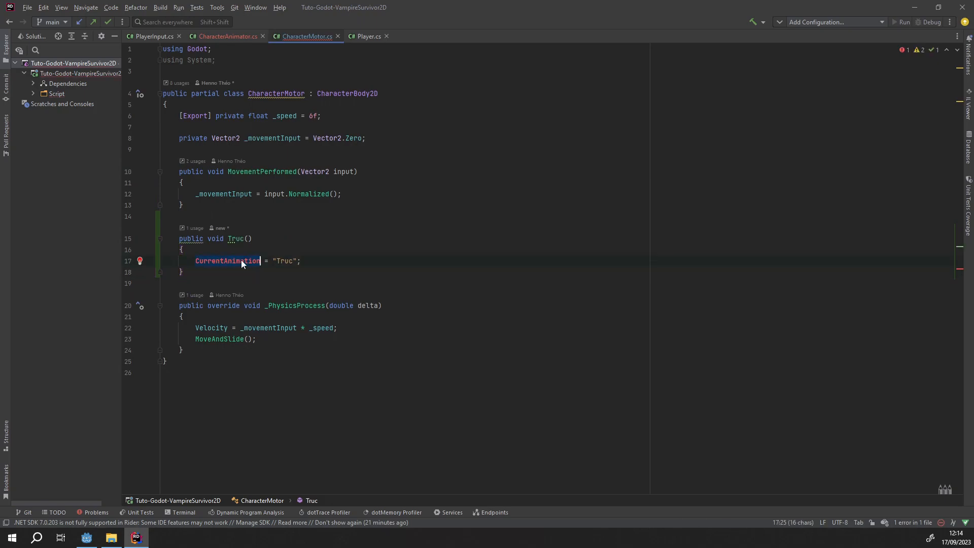
left_click(199, 273)
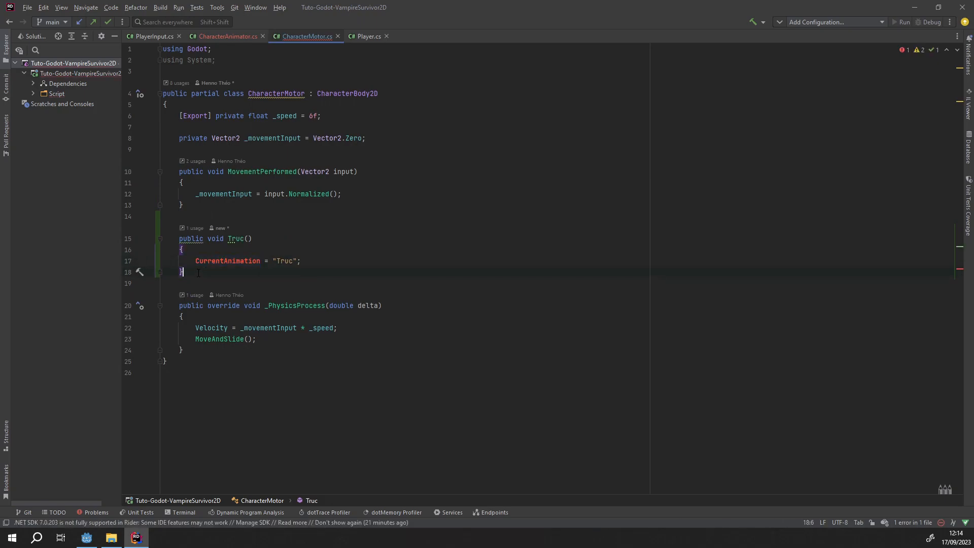
left_click(286, 260)
left_click(228, 36)
double_click(285, 227)
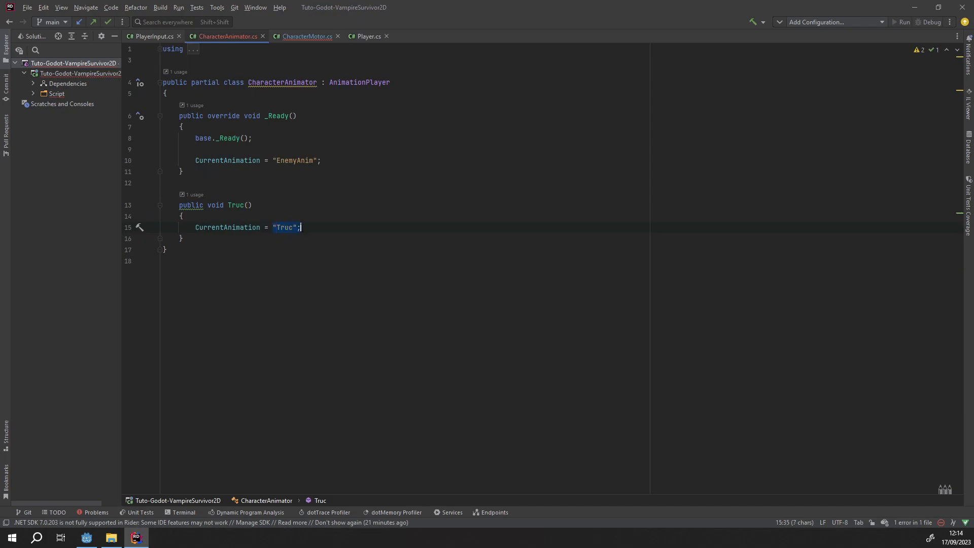
left_click(322, 232)
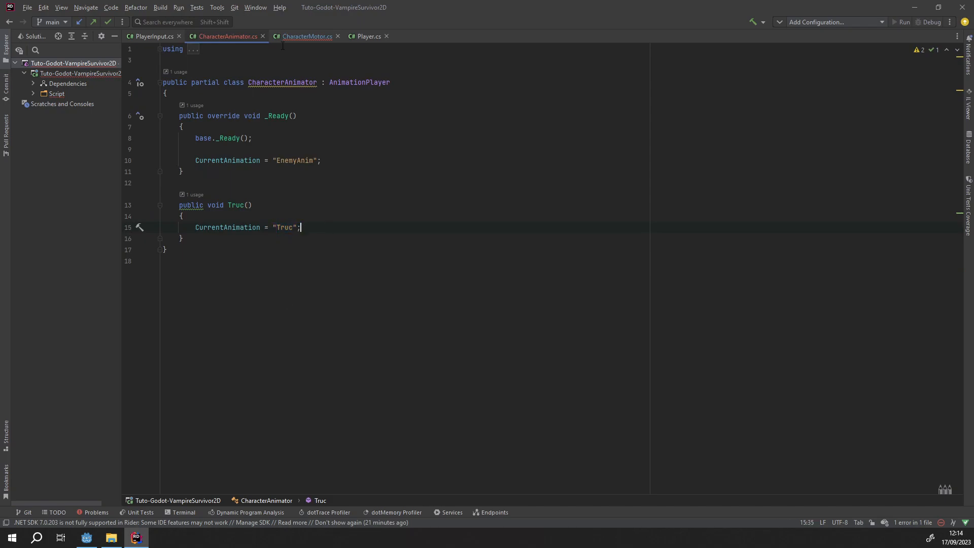
left_click(300, 37)
left_click(301, 260)
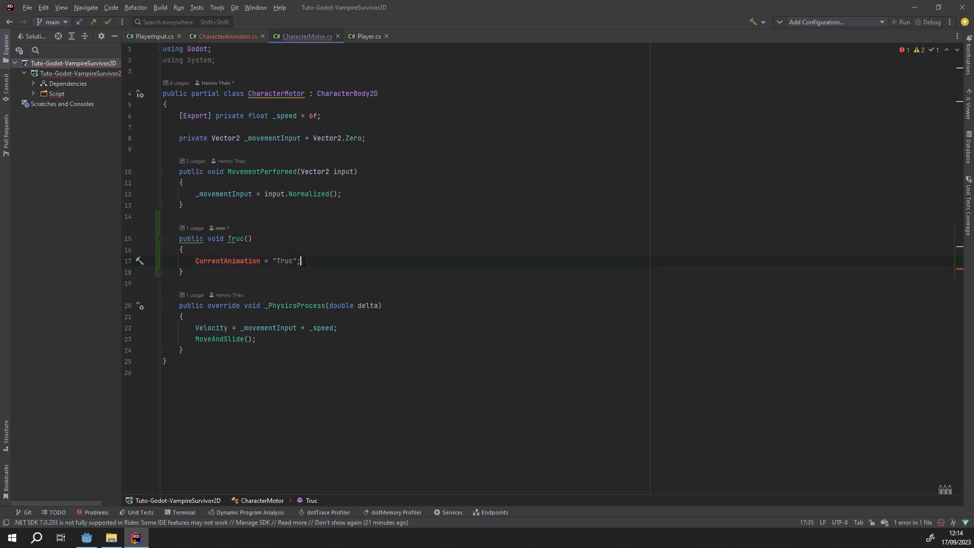
left_click(236, 38)
left_click_drag(274, 227, 301, 227)
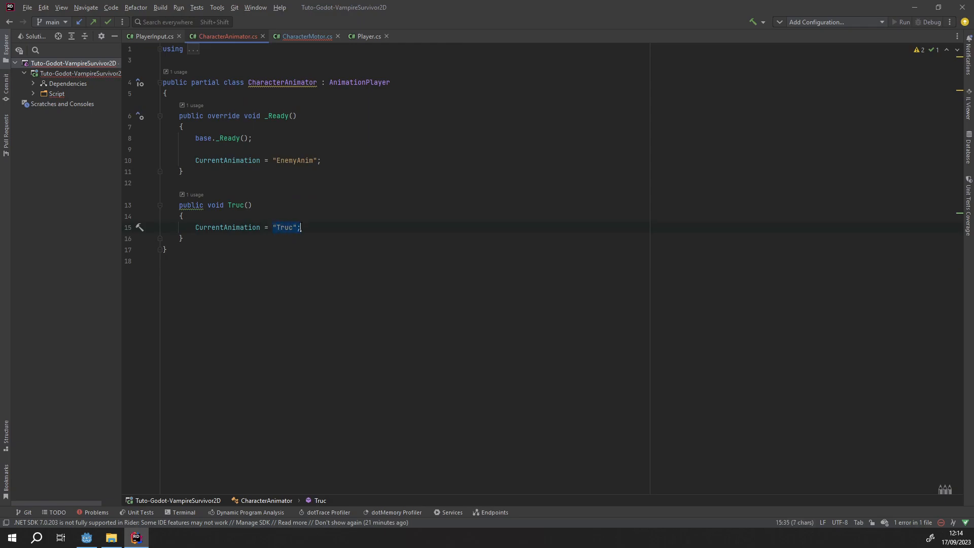
Replace the "Truc" string in CharacterAnimator.cs with a placeholder name starting with "Machi", and return to CharacterMotor.cs.
double_click(284, 228)
type("Machidule")
key("BackSpace")
key("BackSpace")
key("BackSpace")
key("BackSpace")
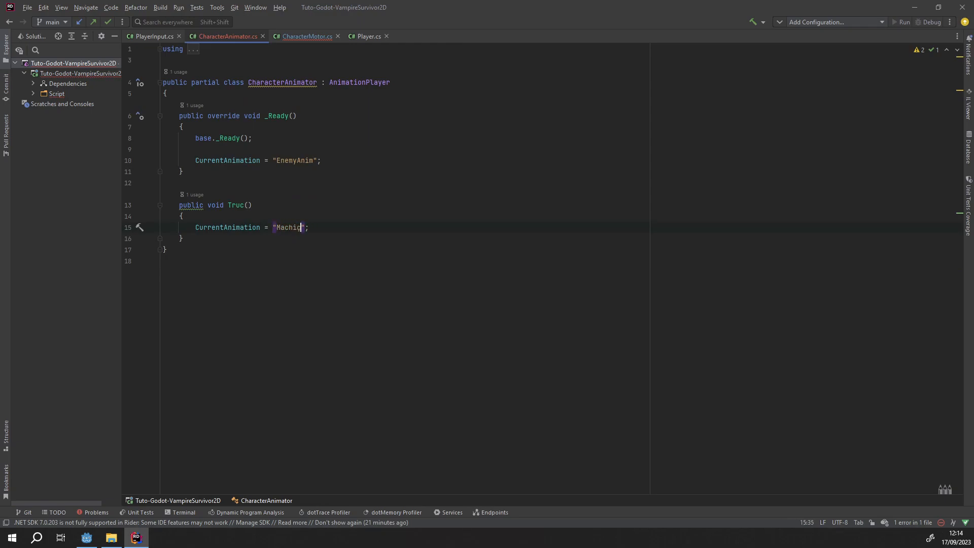
left_click(305, 36)
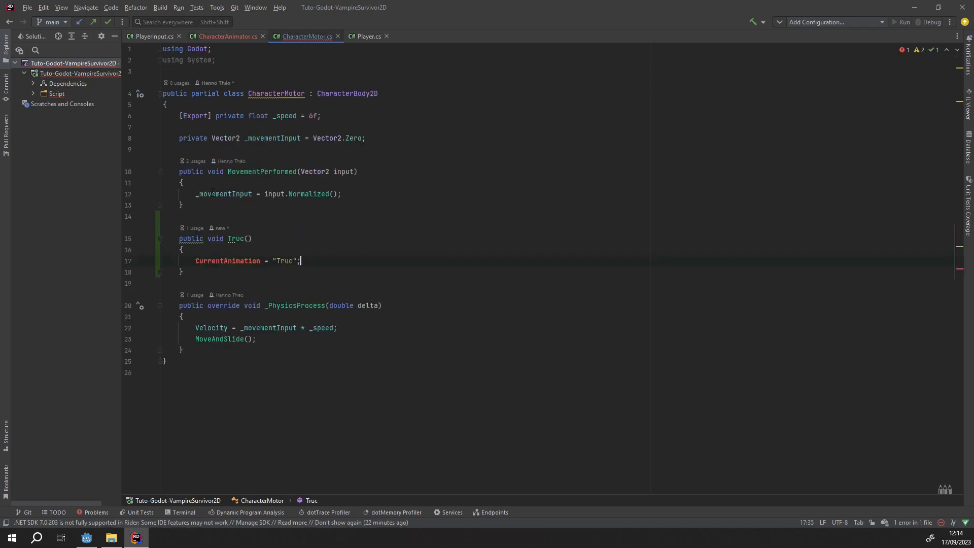
Delete the Truc method and its surrounding blank lines from CharacterMotor.cs.
double_click(282, 261)
type("Ma")
key("ctrl+z")
left_click_drag(189, 272, 120, 233)
key("BackSpace")
key("BackSpace")
key("BackSpace")
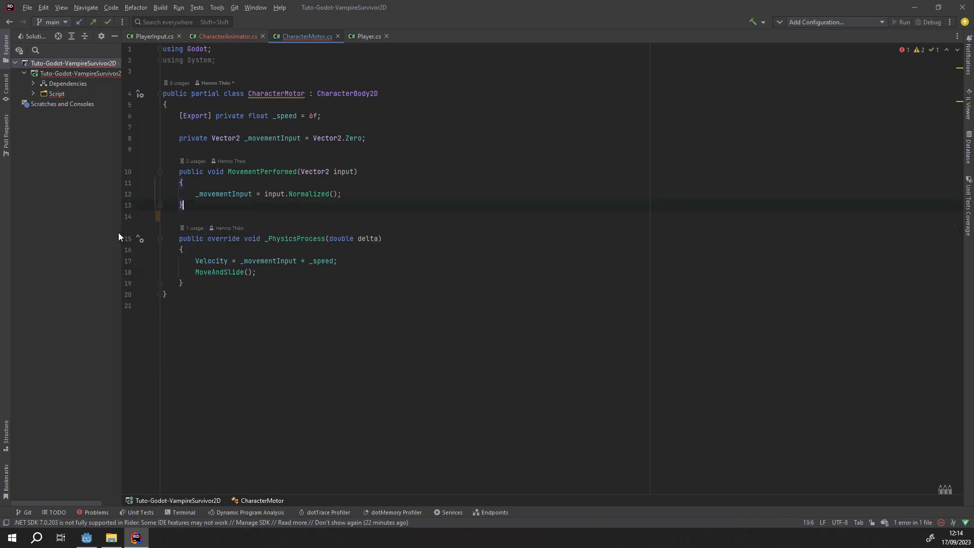
Start a public const declaration on a new line above _Ready in the CharacterAnimator class.
left_click(215, 32)
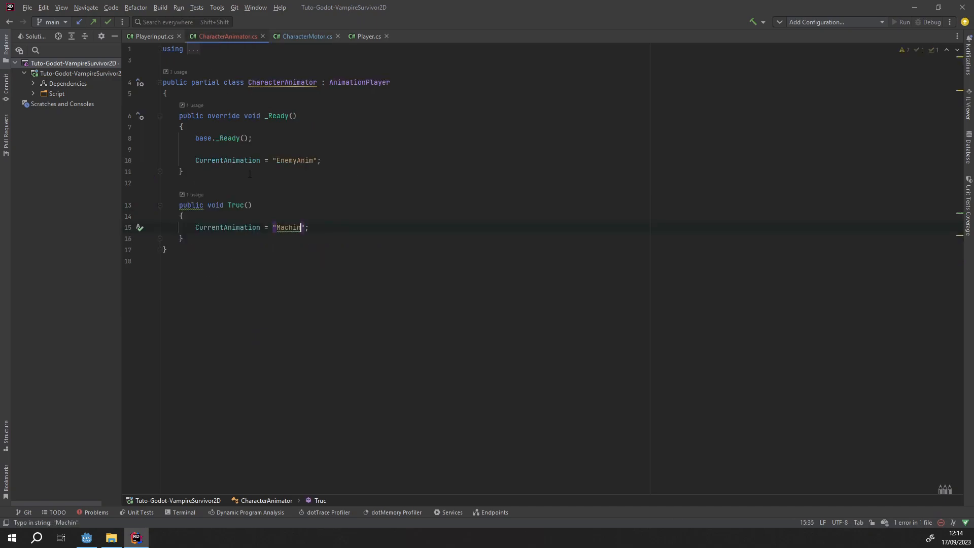
left_click_drag(193, 239, 161, 205)
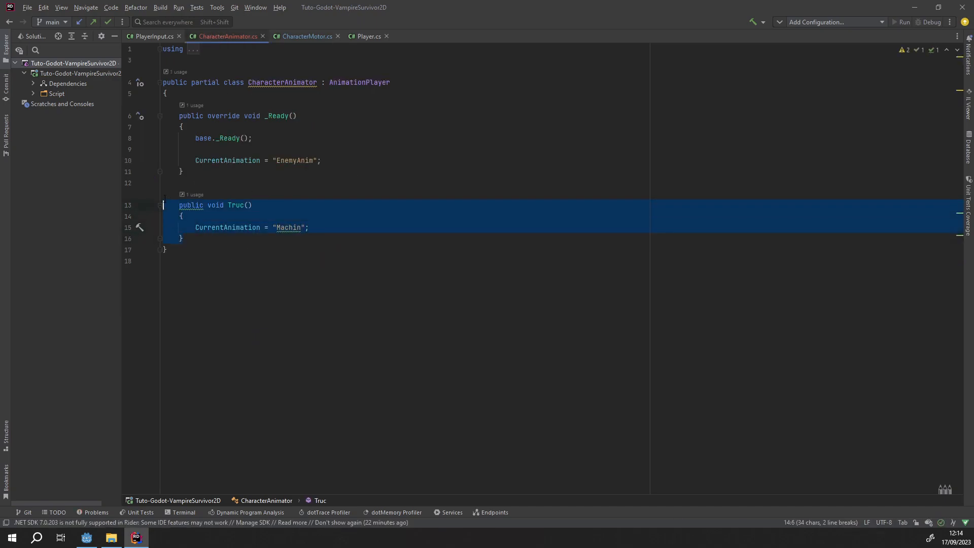
left_click(205, 94)
key("Return")
key("Return")
key("Up")
type("pub")
key("Return")
type("cosnt")
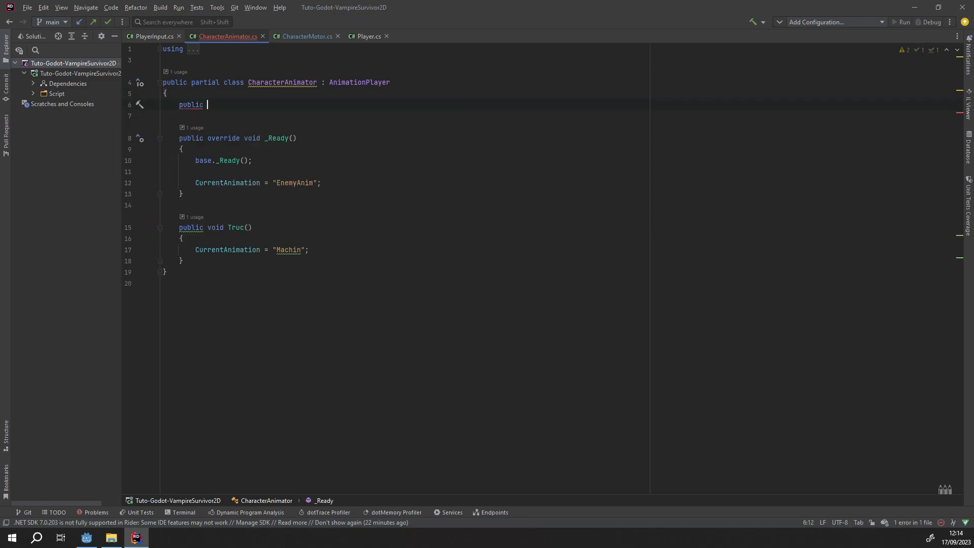
key("BackSpace")
key("BackSpace")
key("BackSpace")
key("BackSpace")
key("BackSpace")
key("BackSpace")
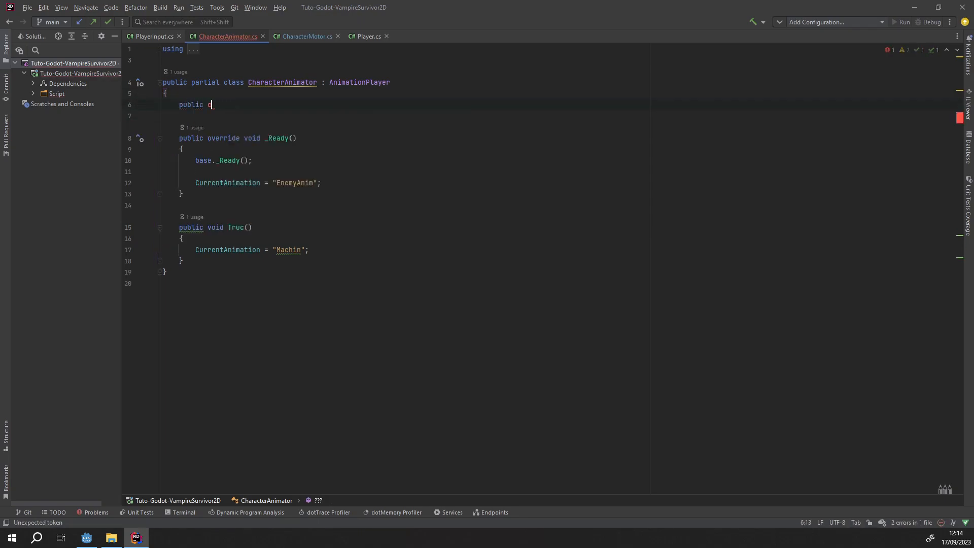
type("const ")
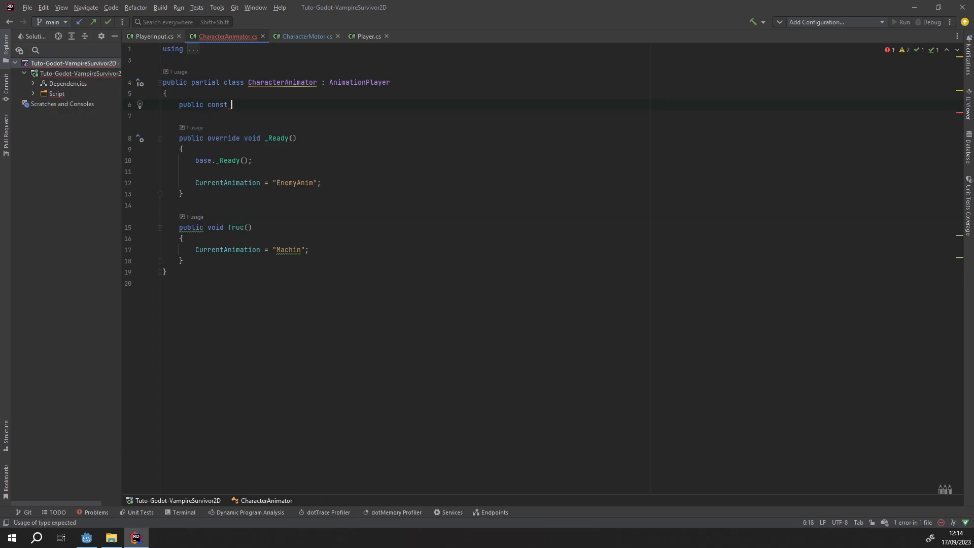
Complete the constant declaration as string TRUC_ANIM = "Truc"; in CharacterAnimator.cs.
type("Truc")
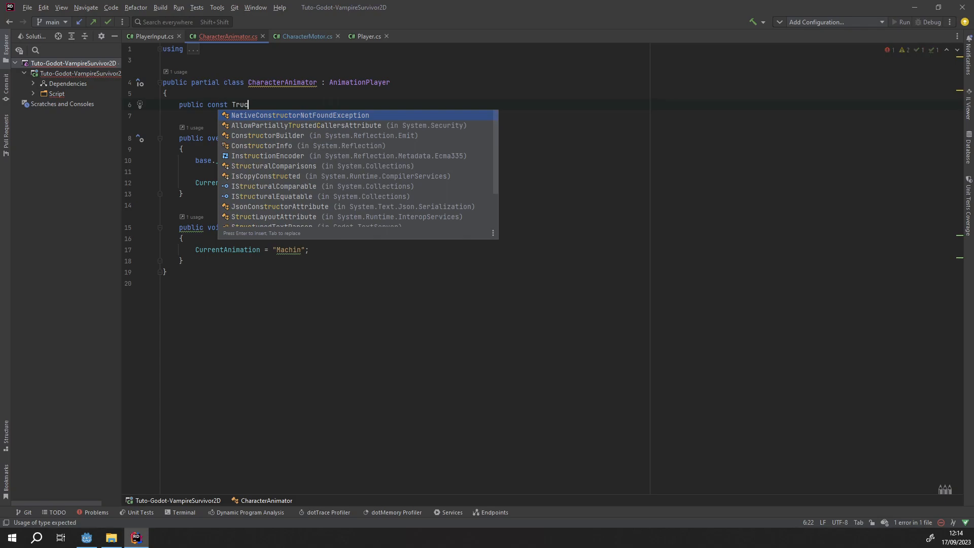
key("BackSpace")
key("BackSpace")
key("BackSpace")
type("RUC")
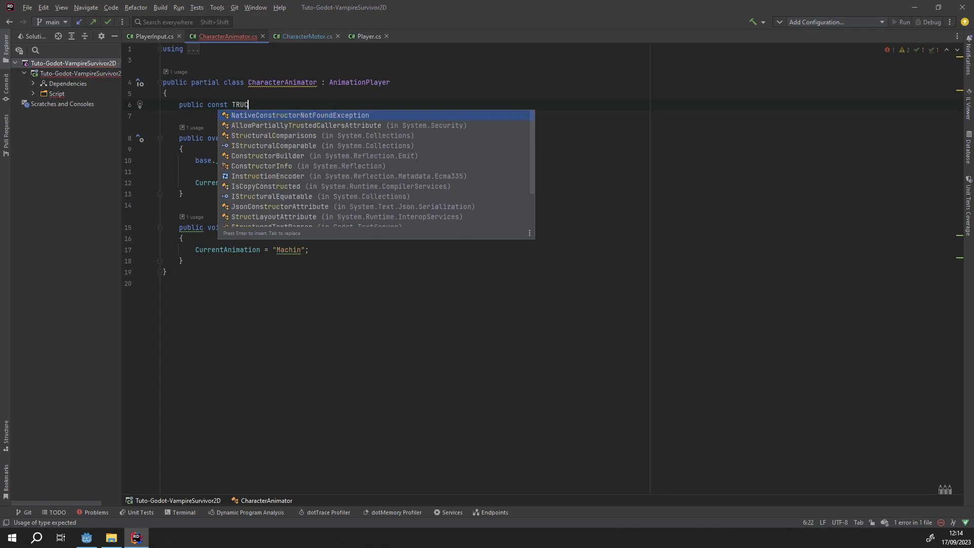
type("_ANIM")
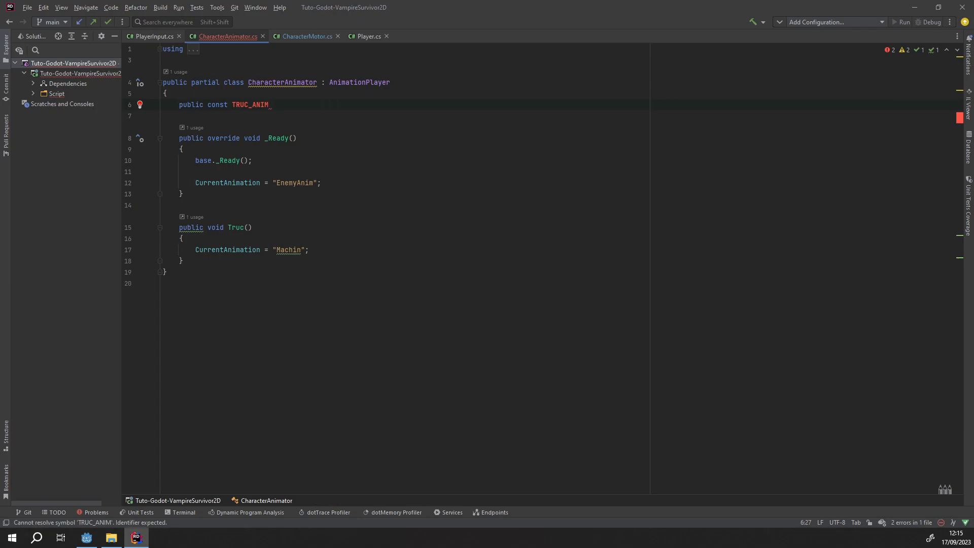
key("BackSpace")
key("ctrl+Left")
type("string")
key("End")
type("= T")
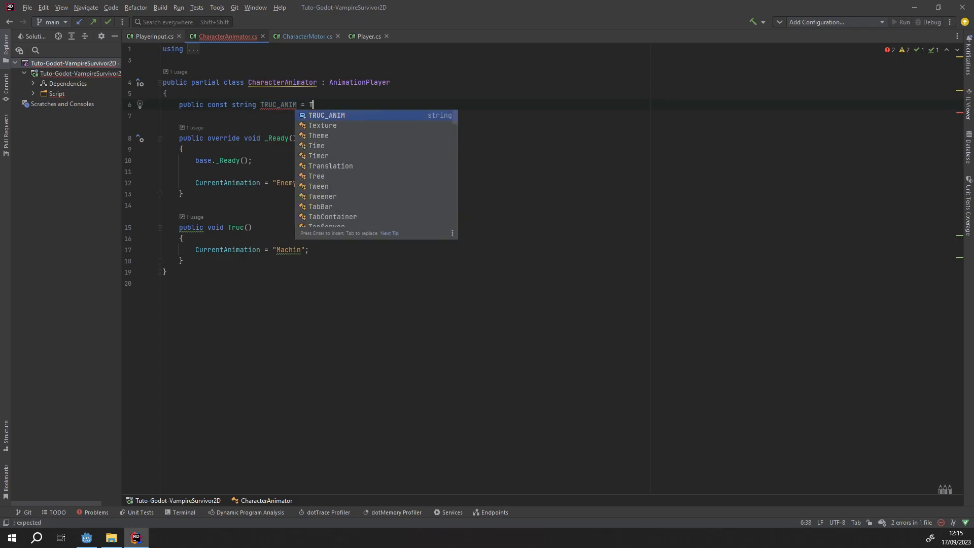
key("Escape")
key("BackSpace")
type("\"Truc")
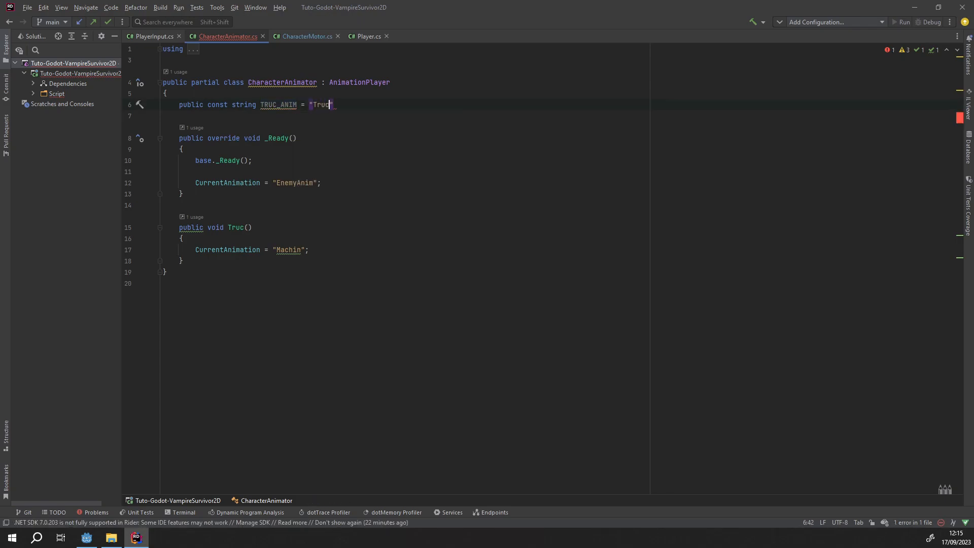
type("\";")
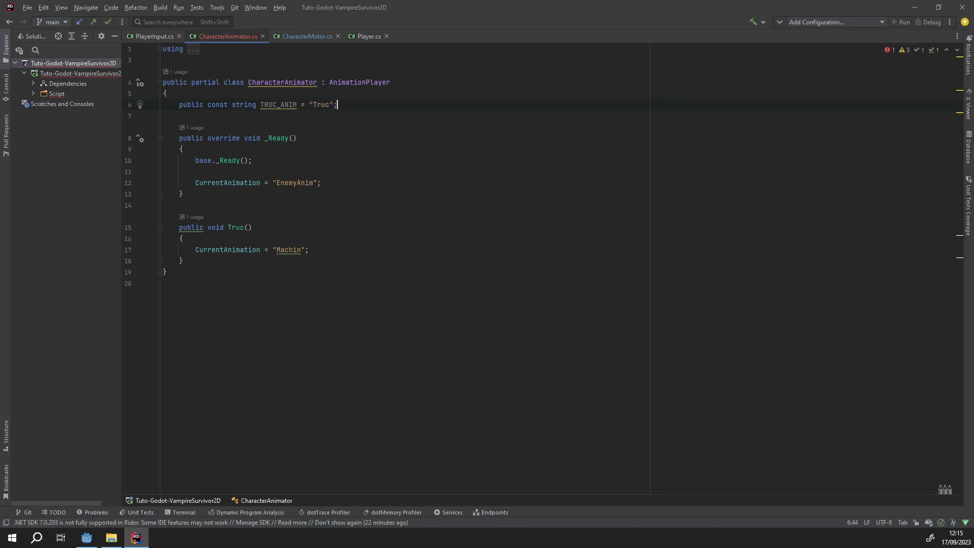
Replace the "Machin" string in the Truc method with the TRUC_ANIM constant.
double_click(279, 104)
key("ctrl+c")
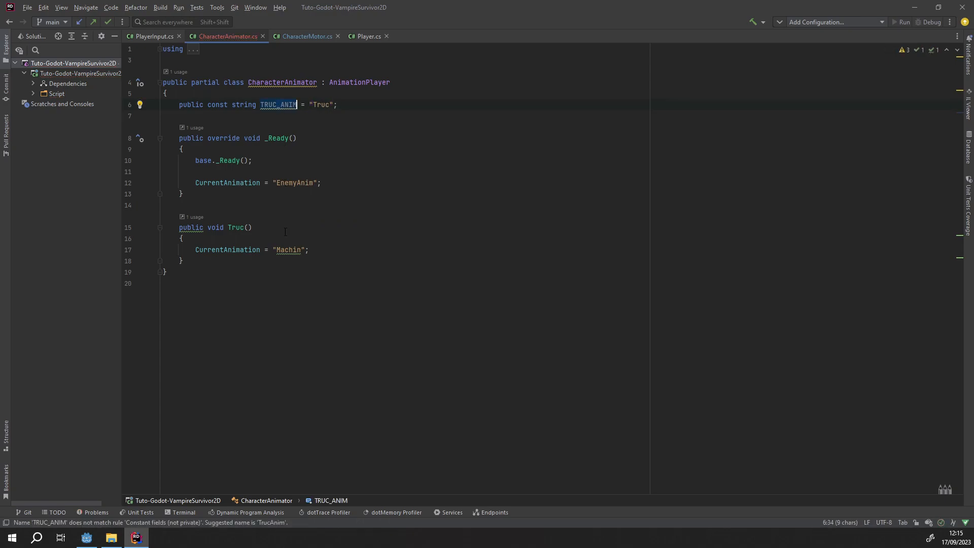
left_click_drag(273, 249, 306, 250)
key("ctrl+v")
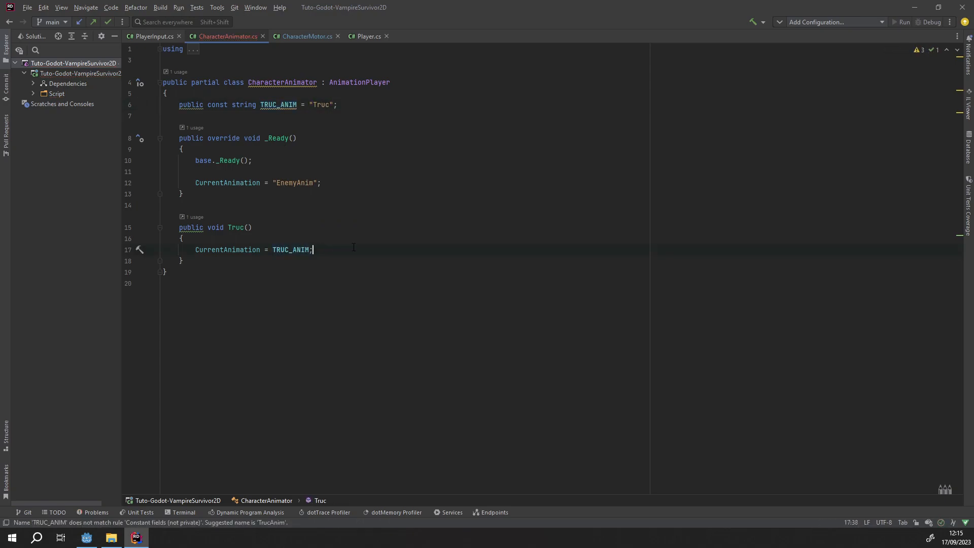
left_click(289, 250)
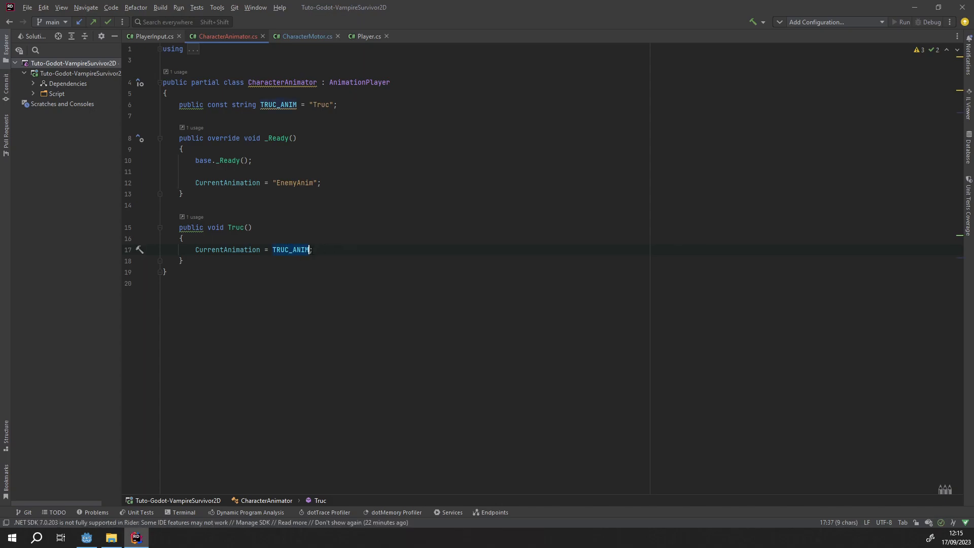
Reference CharacterAnimator.TRUC_ANIM at the end of MovementPerformed in CharacterMotor.cs and inspect the constant's definition.
left_click(304, 36)
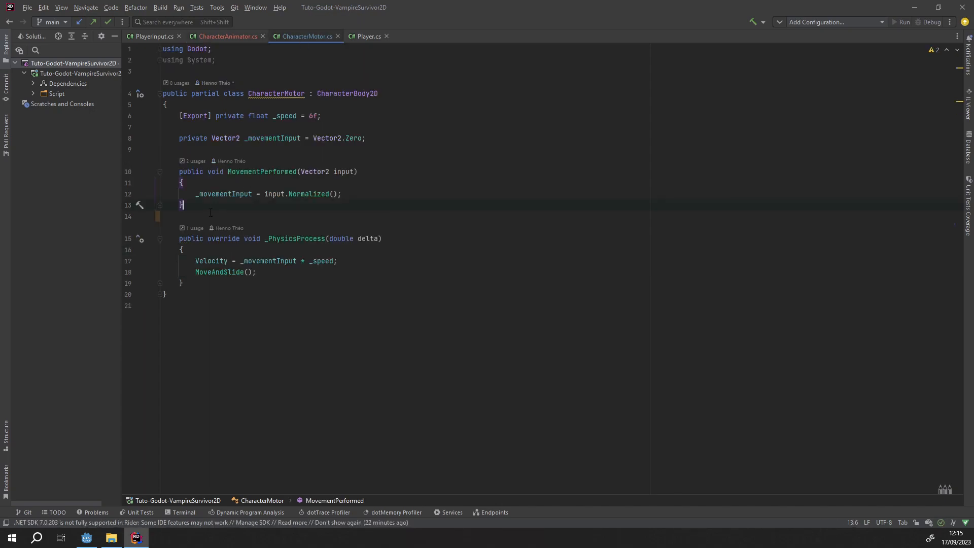
left_click(358, 192)
key("Return")
key("Return")
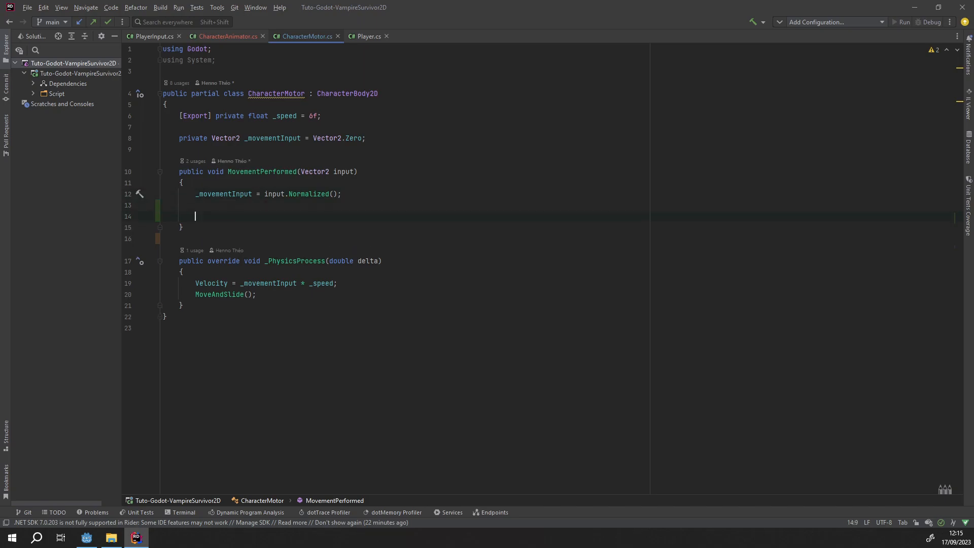
type("Char")
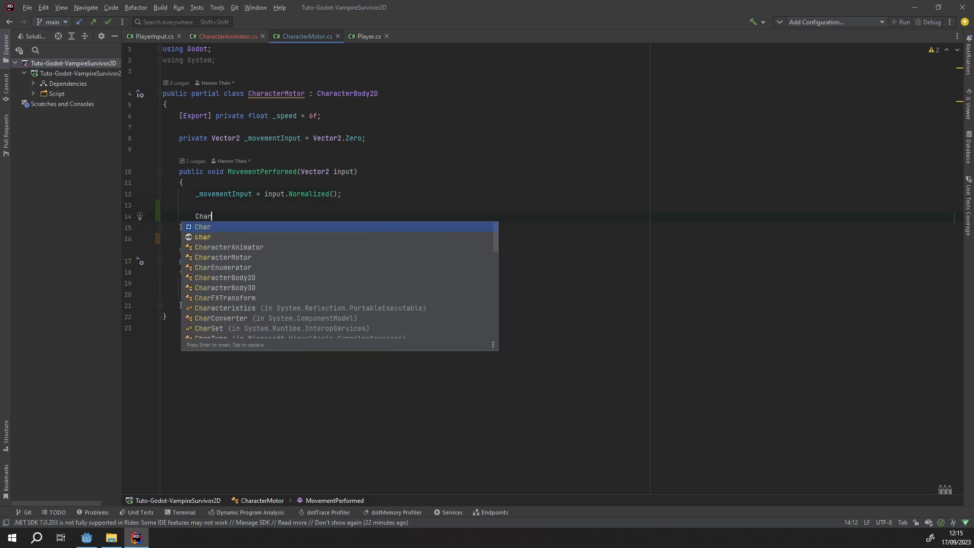
type("acterAnimator.")
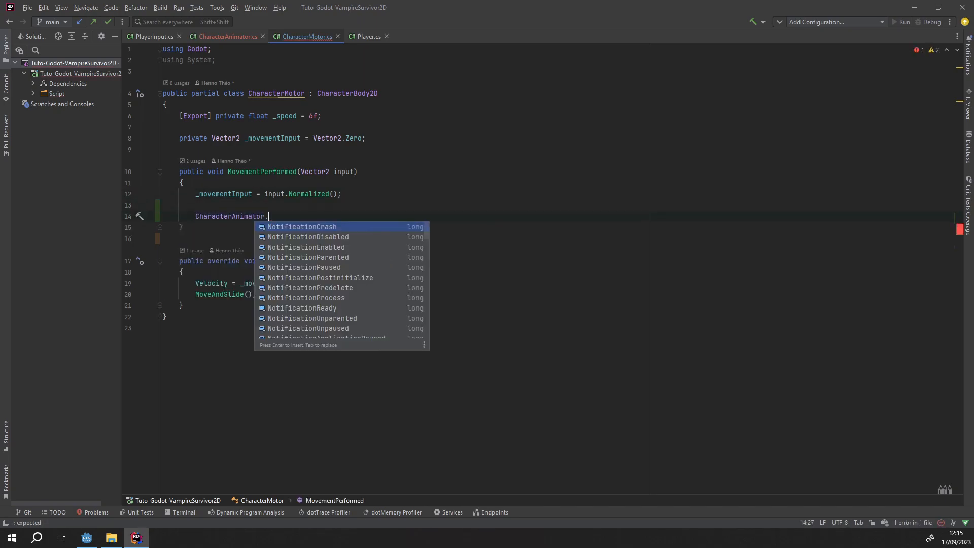
type("T")
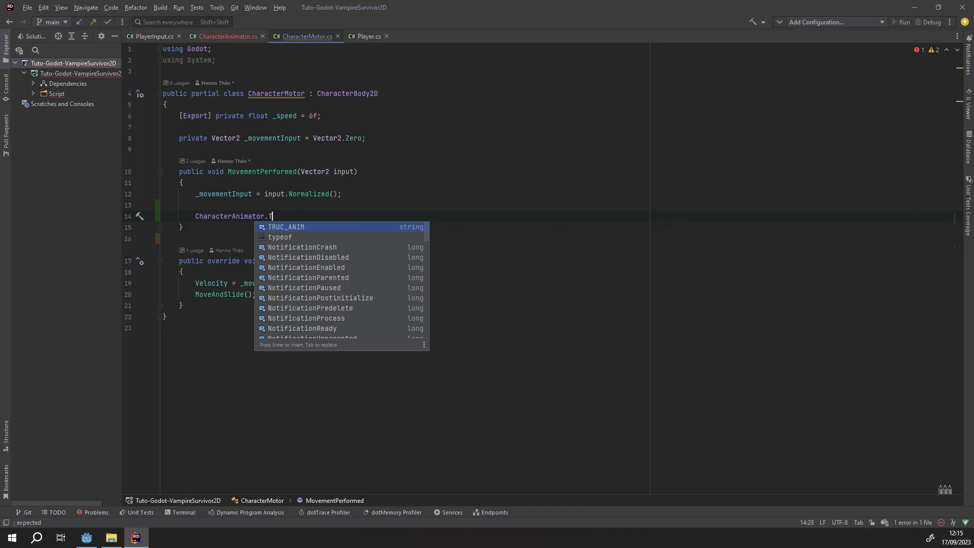
key("Return")
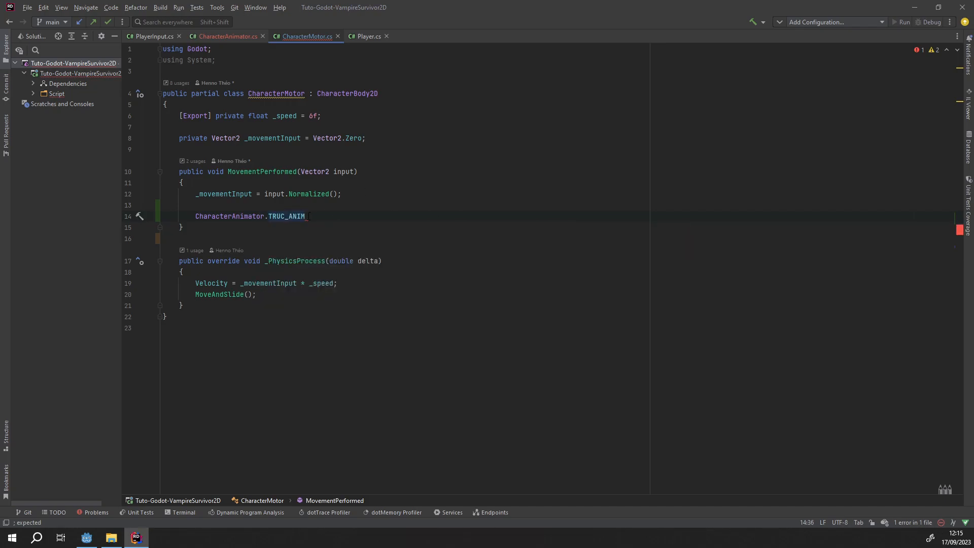
mouse_move(296, 217)
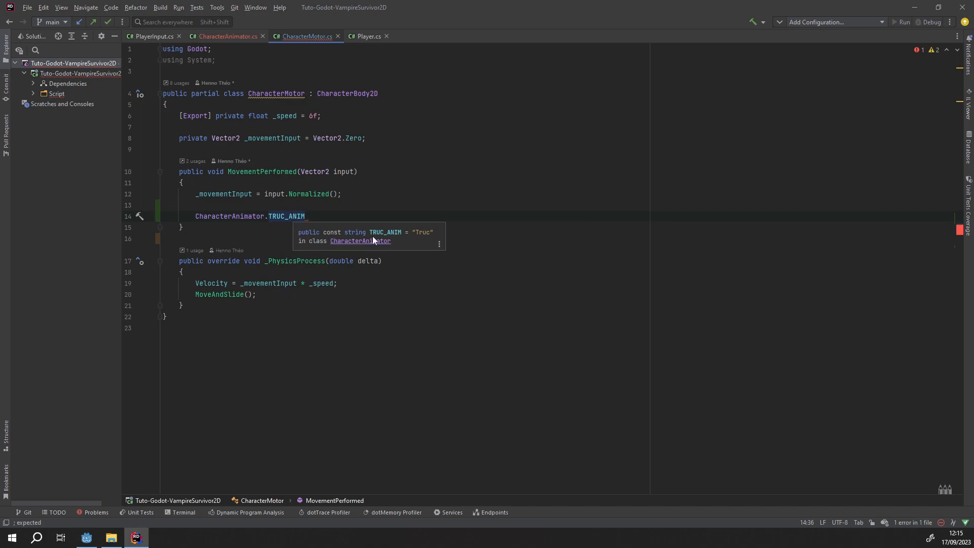
Change the value of TRUC_ANIM in CharacterAnimator.cs to "Machin" and check the reference in CharacterMotor.cs.
left_click(232, 37)
double_click(320, 105)
type("Machin")
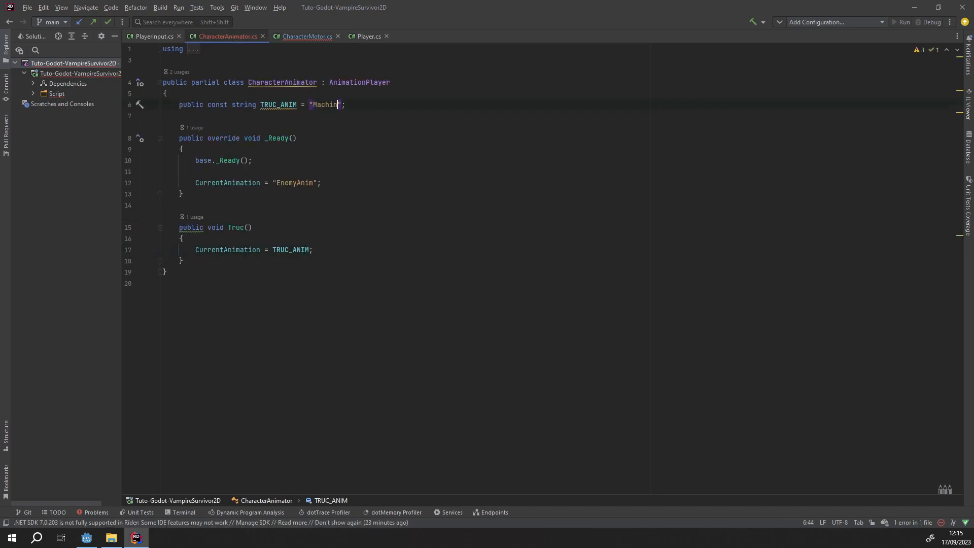
left_click(294, 33)
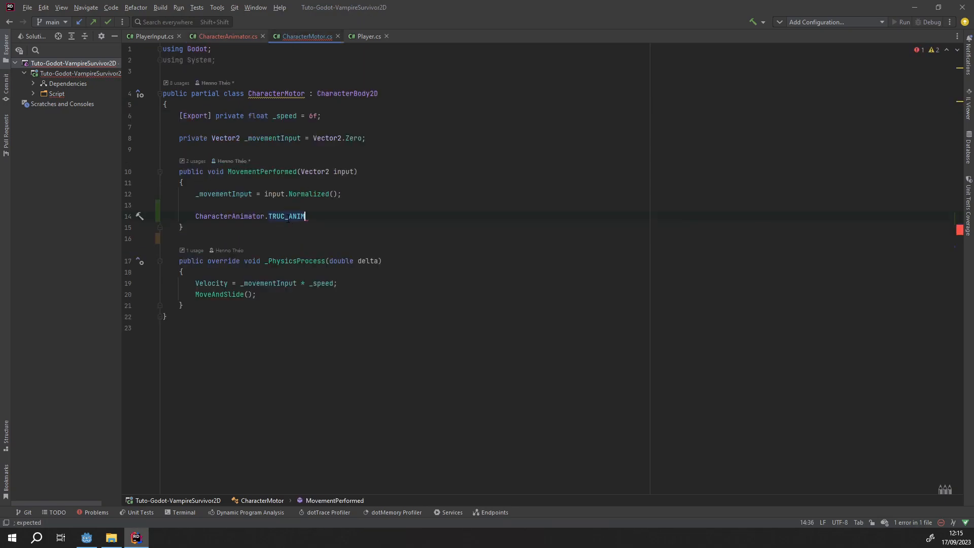
mouse_move(288, 219)
Delete the CharacterAnimator.TRUC_ANIM line from the MovementPerformed method.
left_click_drag(307, 216, 102, 208)
key("BackSpace")
key("BackSpace")
left_click(276, 210)
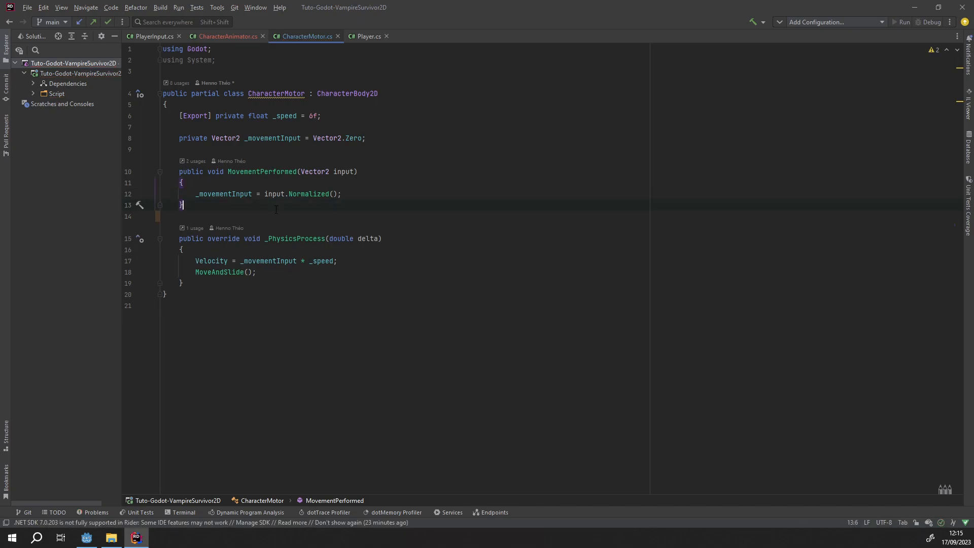
Rename the TRUC_ANIM constant's declaration in CharacterAnimator.cs to EnemyAnim and copy that name into its string value.
left_click(218, 38)
left_click_drag(203, 116, 137, 105)
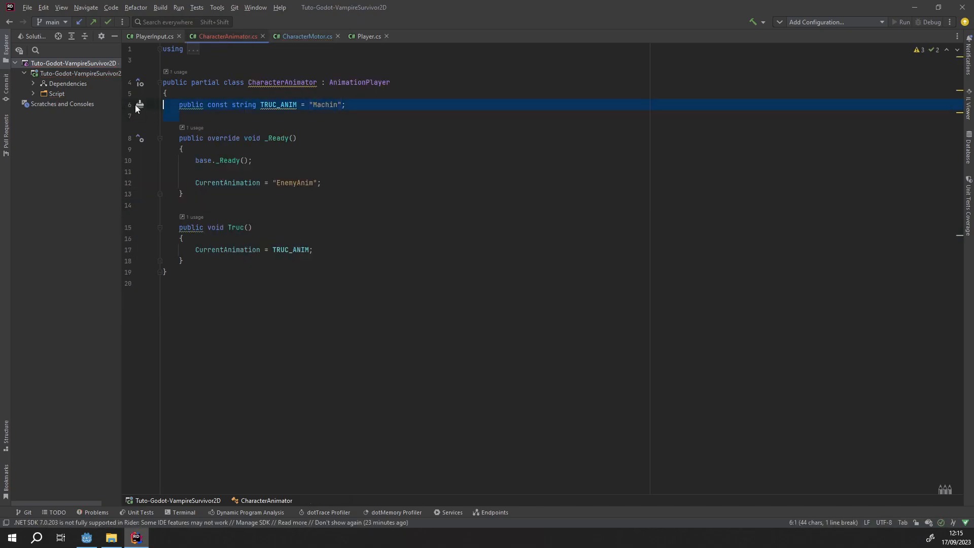
left_click(259, 119)
double_click(287, 104)
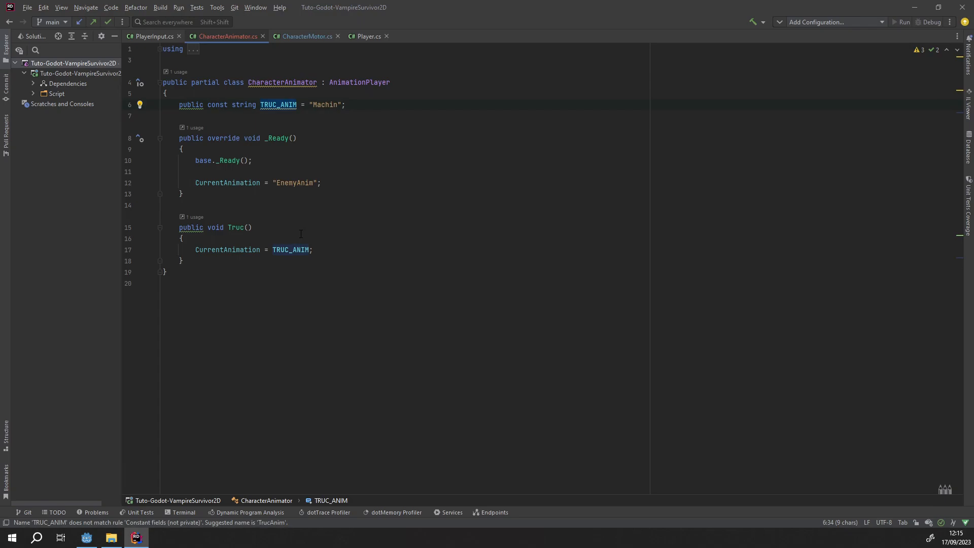
type("Enemy")
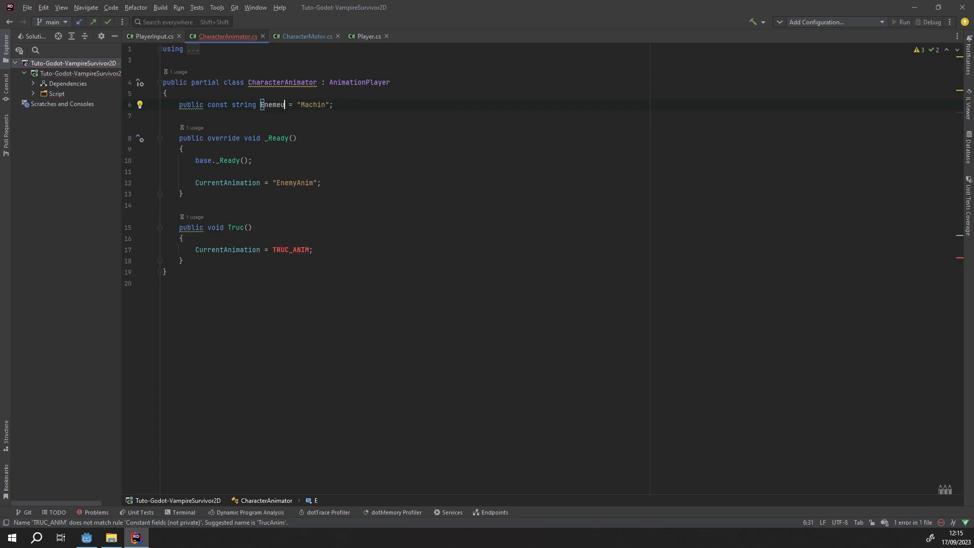
type("Anim")
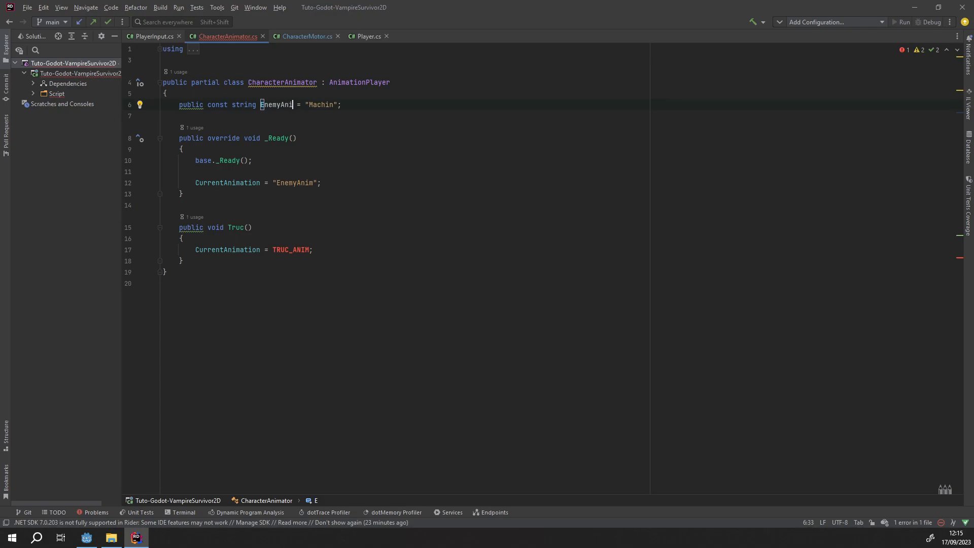
double_click(273, 105)
key("ctrl+c")
double_click(325, 105)
key("ctrl+v")
Change the constant's name to ENEMY_ANIM in its declaration.
double_click(275, 105)
type("ENEMY")
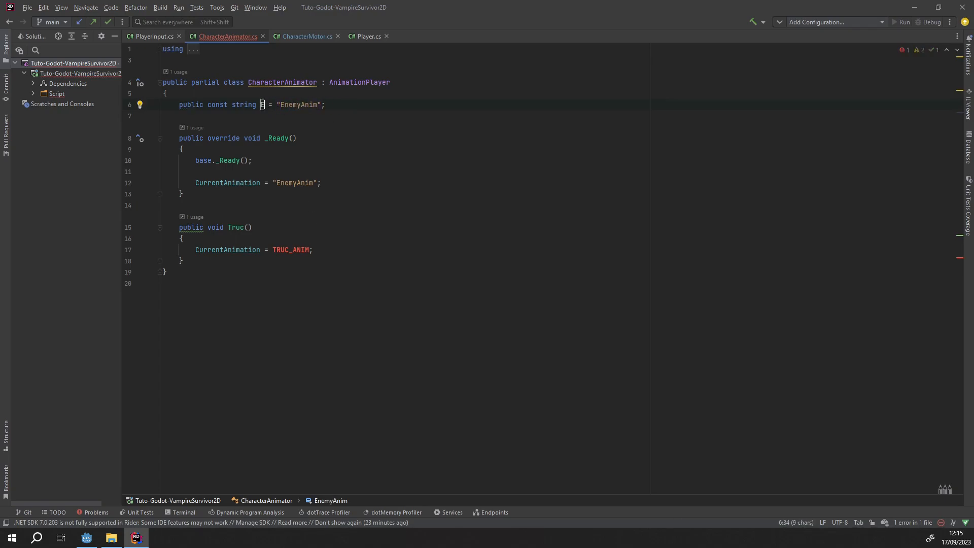
type("_ANIM")
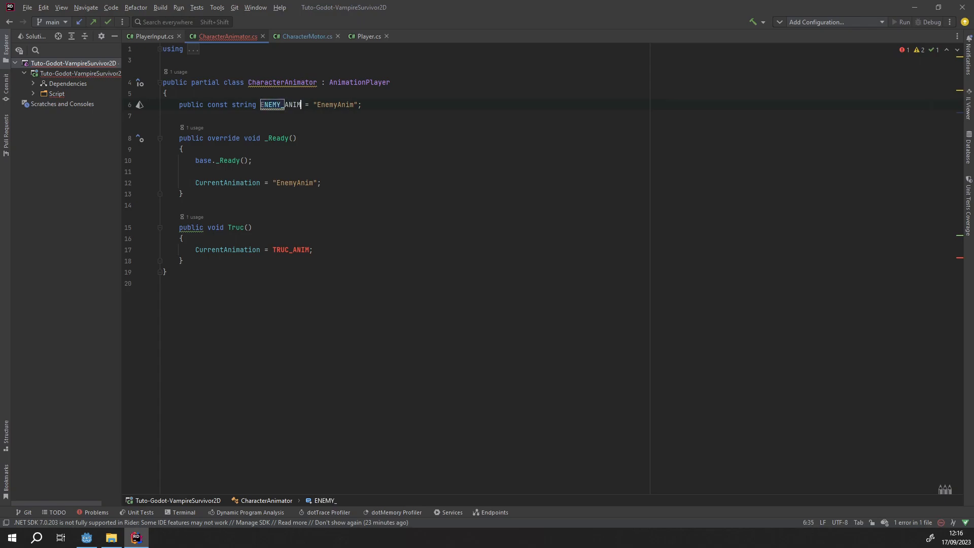
Assign the ENEMY_ANIM constant to CurrentAnimation in both the Truc and _Ready methods.
double_click(281, 105)
double_click(294, 246)
key("ctrl+v")
left_click(341, 248)
left_click_drag(323, 250, 244, 250)
double_click(292, 253)
left_click(282, 183)
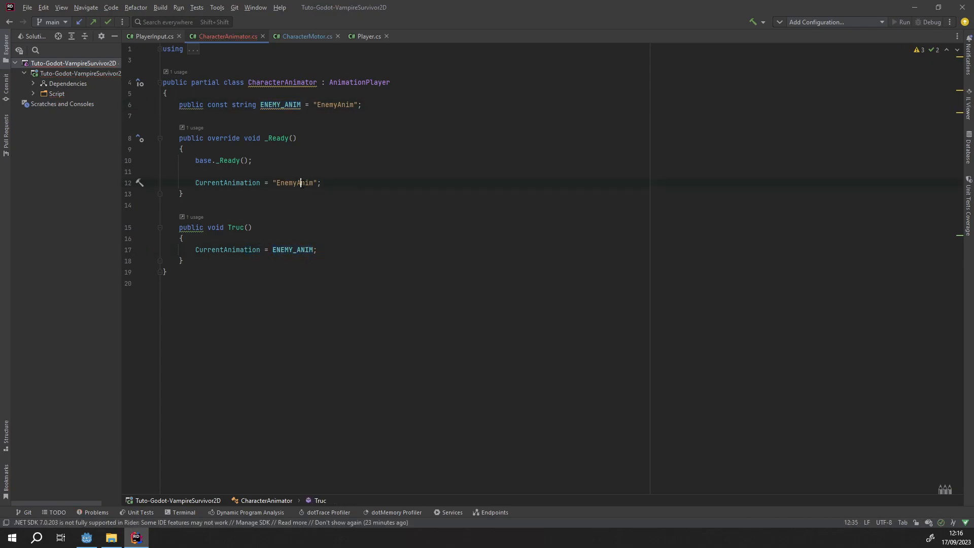
left_click_drag(272, 183, 316, 182)
key("ctrl+v")
Delete the Truc method and its leftover blank lines from CharacterAnimator.cs.
left_click_drag(185, 261, 134, 211)
key("Delete")
key("Delete")
left_click(207, 205)
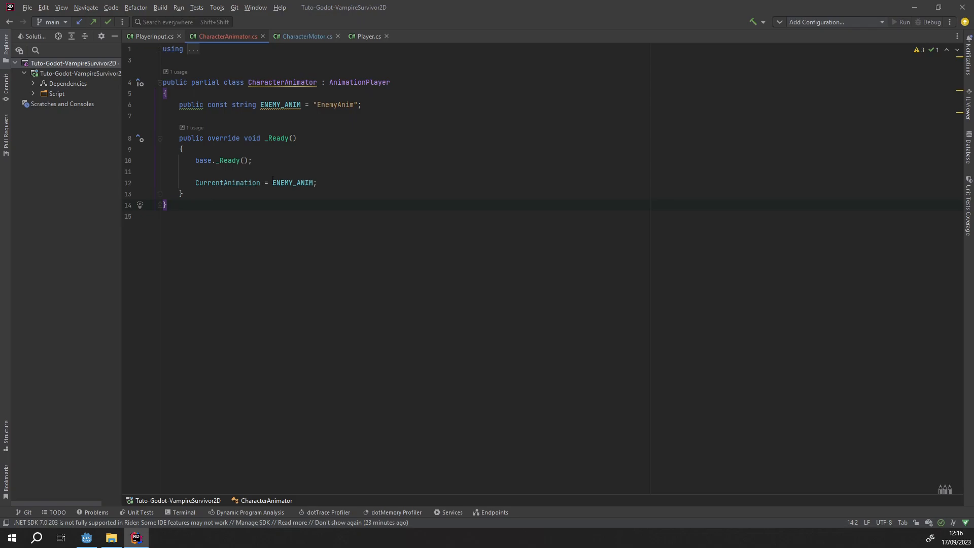
left_click_drag(317, 183, 148, 185)
double_click(339, 105)
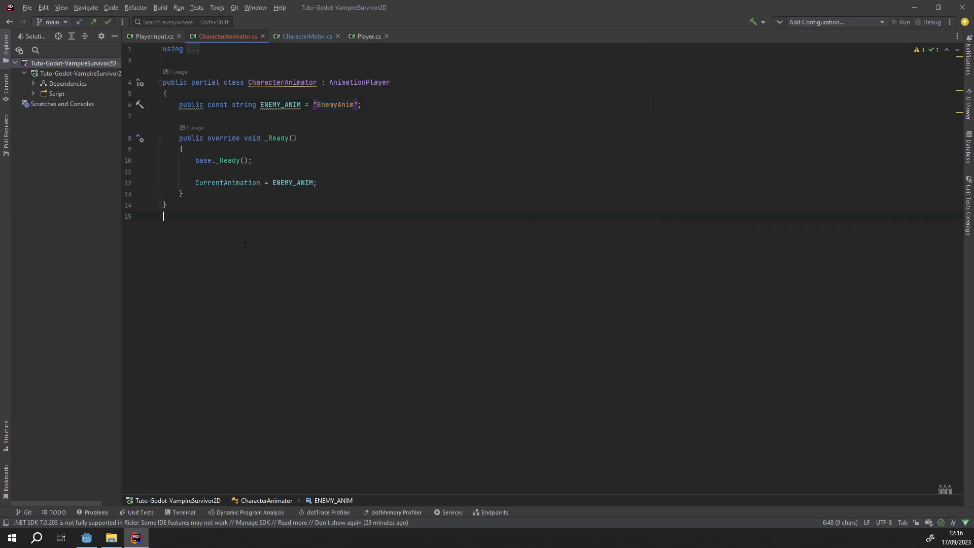
left_click(195, 222)
left_click_drag(172, 201, 130, 78)
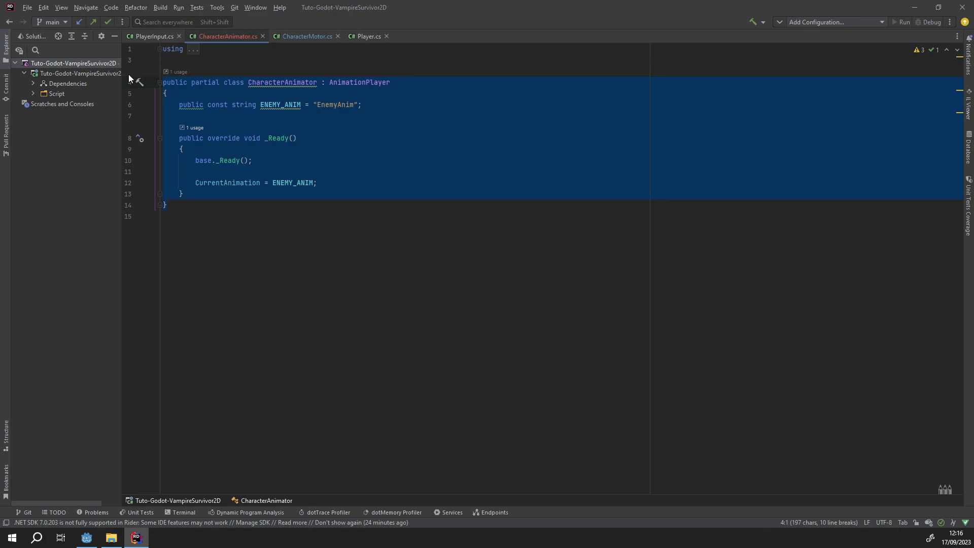
Switch to Godot and bring up the Test scene with both the Player and the Enemy in view.
key("alt+Tab")
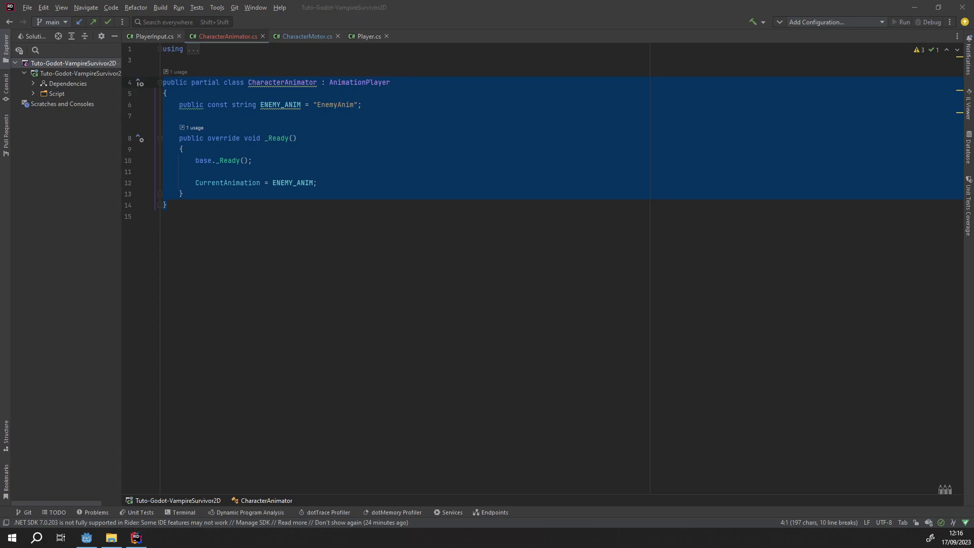
left_click(371, 288)
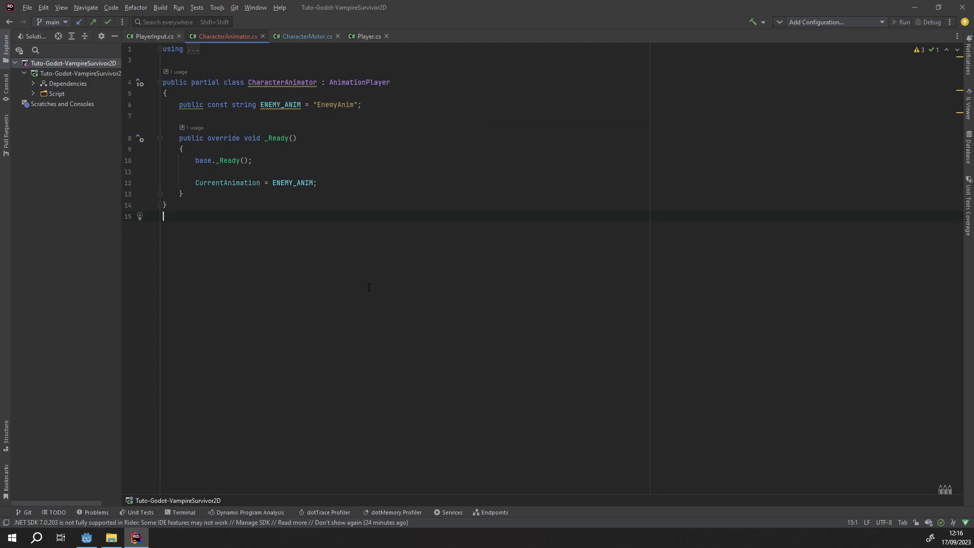
left_click(86, 538)
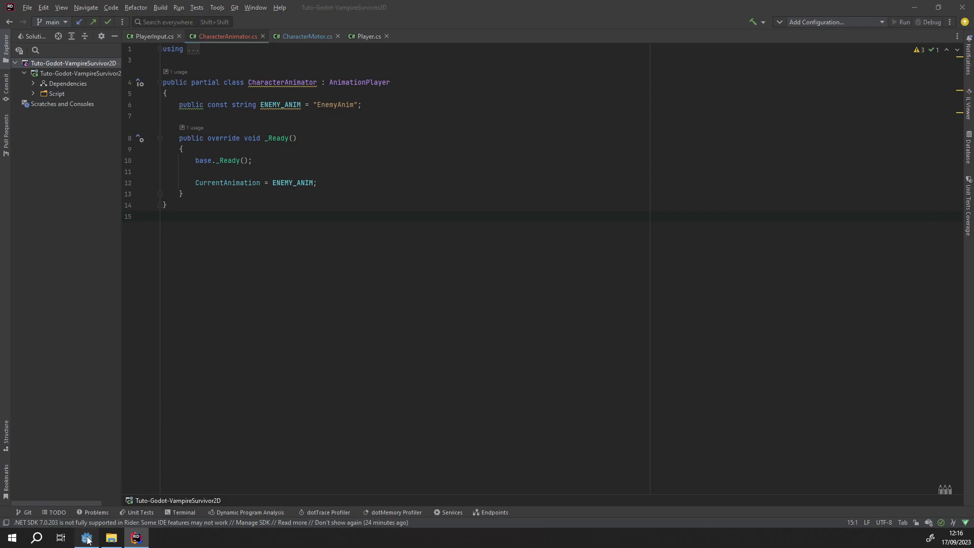
scroll(319, 260, "down", 10)
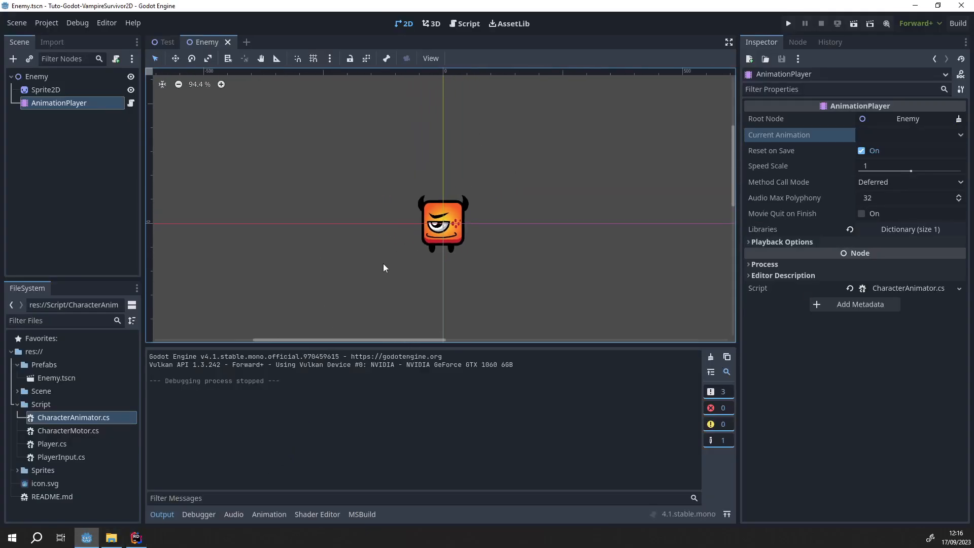
scroll(450, 245, "up", 5)
scroll(451, 237, "down", 1)
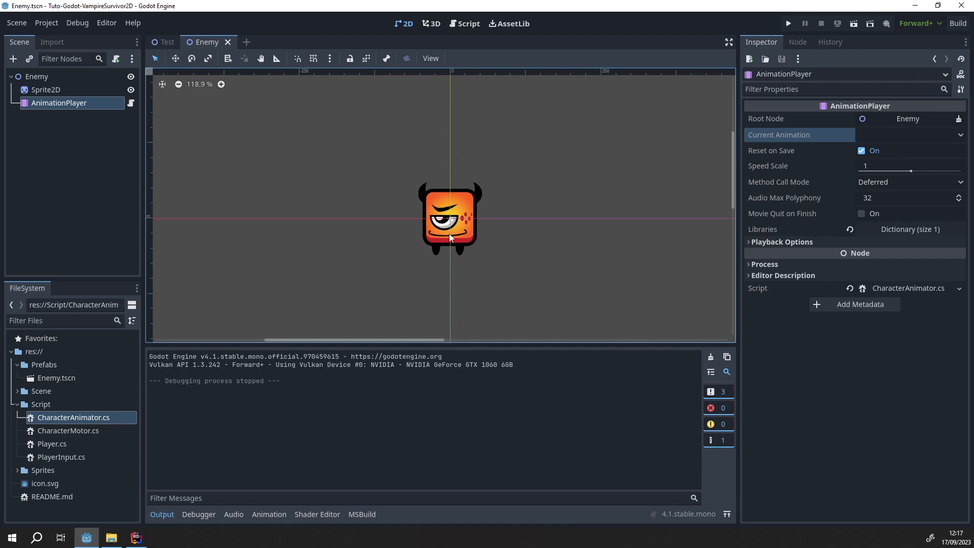
left_click(158, 43)
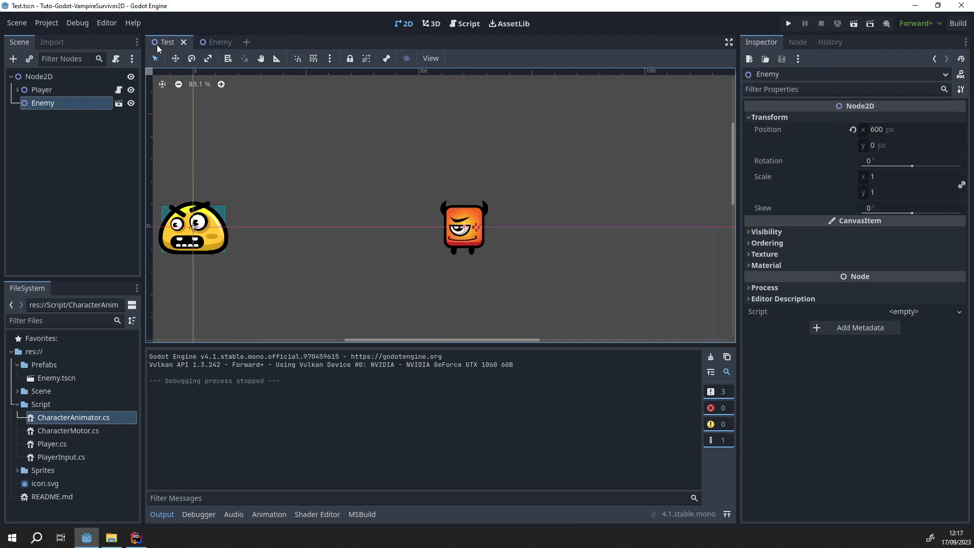
middle_click_drag(288, 149, 336, 148)
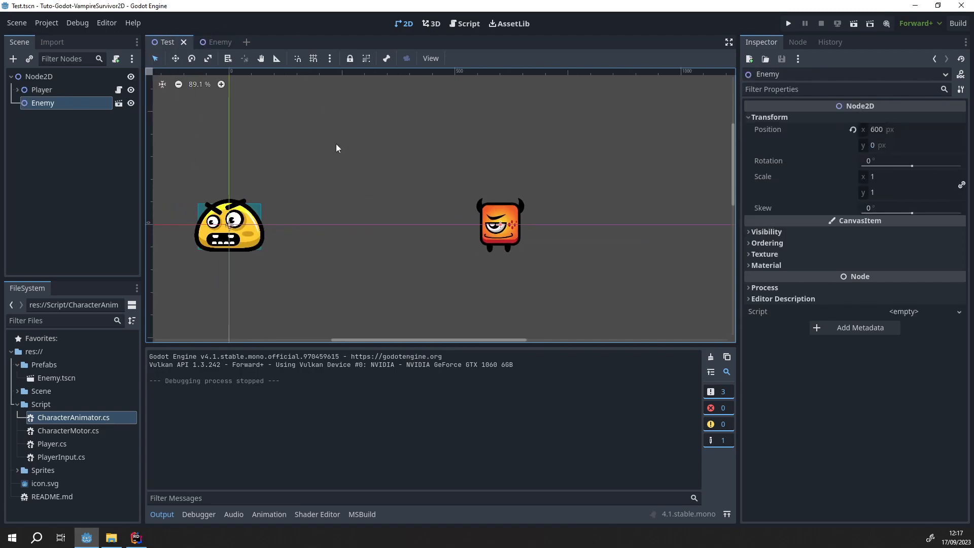